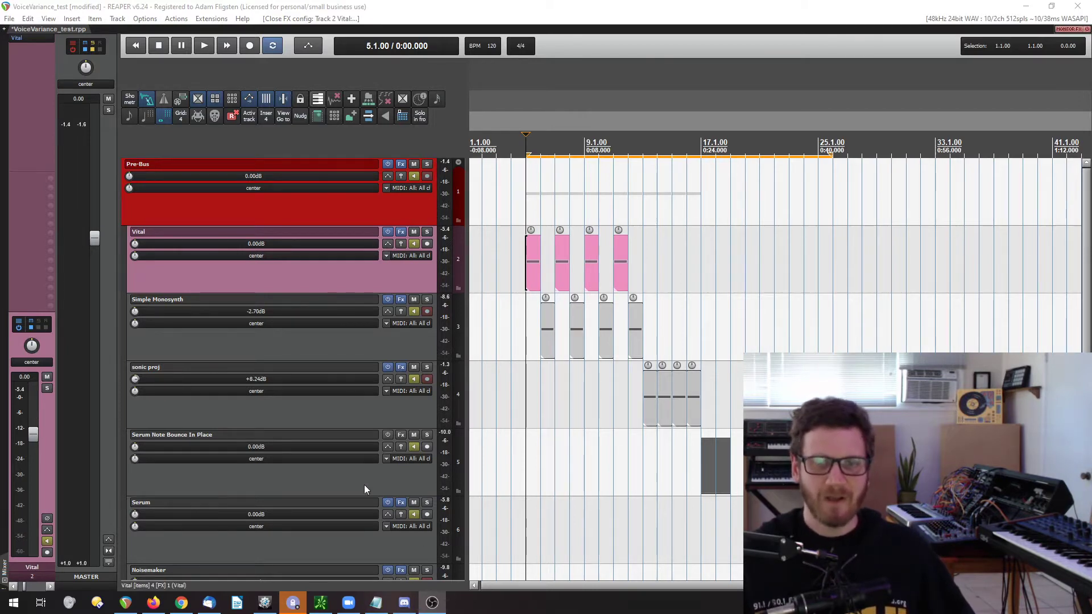
Select the Vital track's note items and set the edit position to bar 17.
left_click_drag(701, 235, 522, 301)
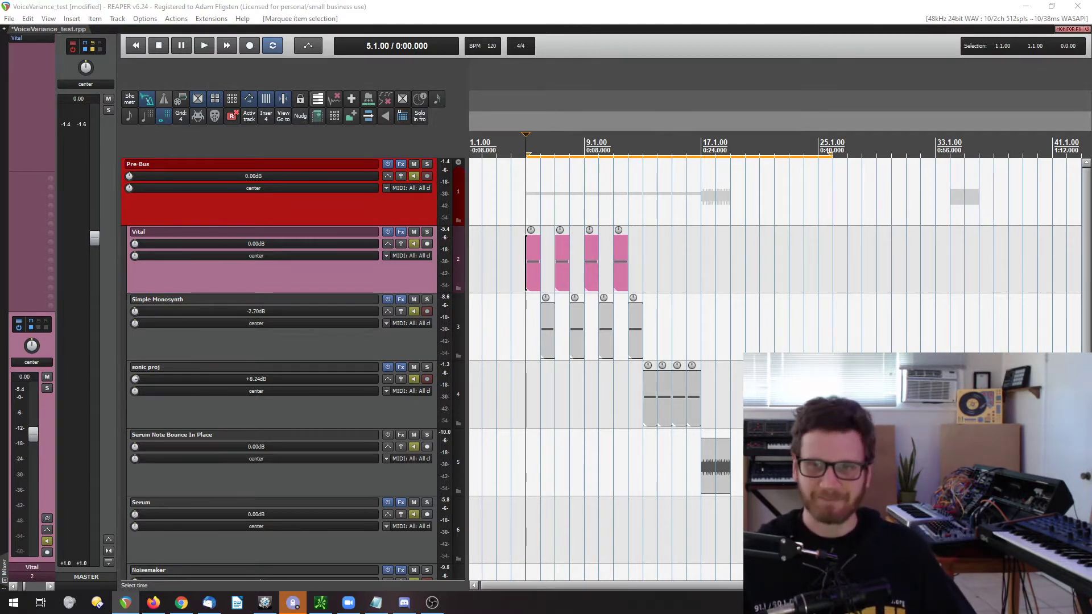
left_click(700, 149)
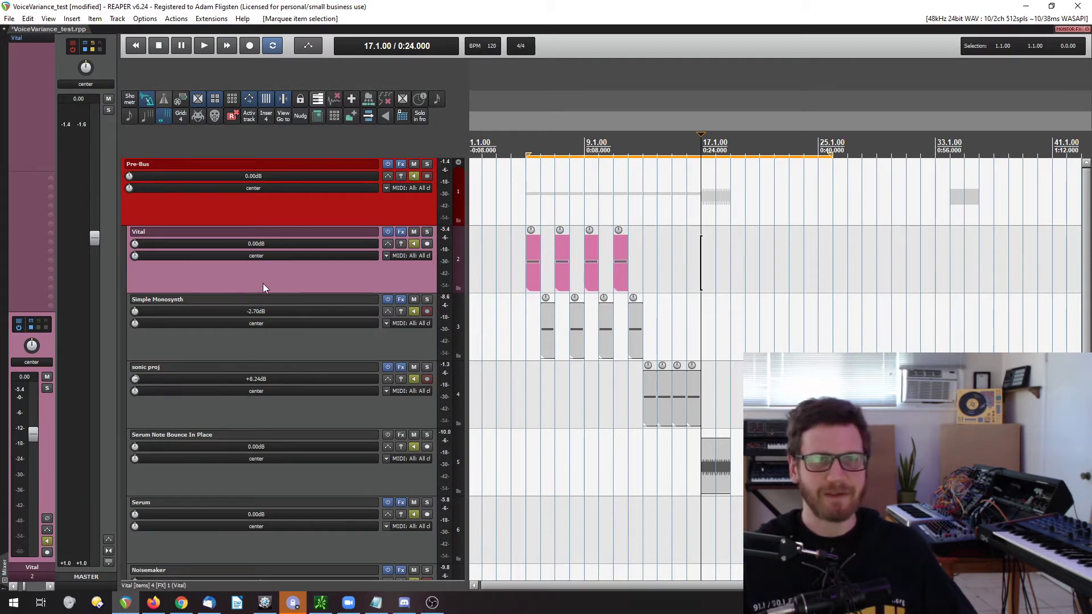
Open the Vital synth's plugin window on Track 2.
left_click(28, 38)
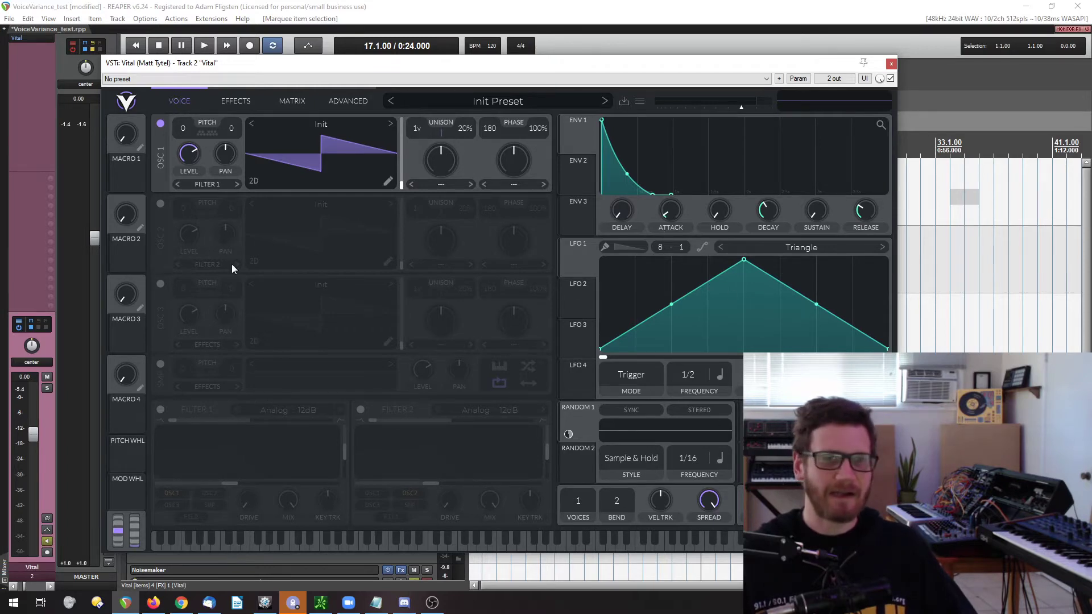
Close Vital, select the Serum Note Bounce In Place track, and move ReaTune to the upper left.
left_click(891, 64)
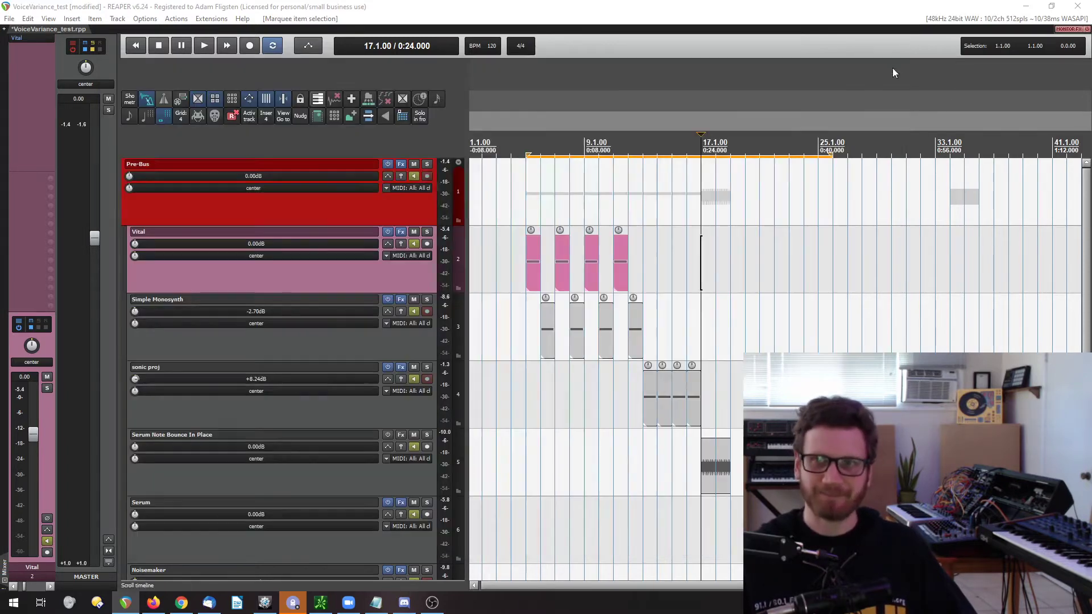
left_click(292, 493)
scroll(685, 464, "up", 10)
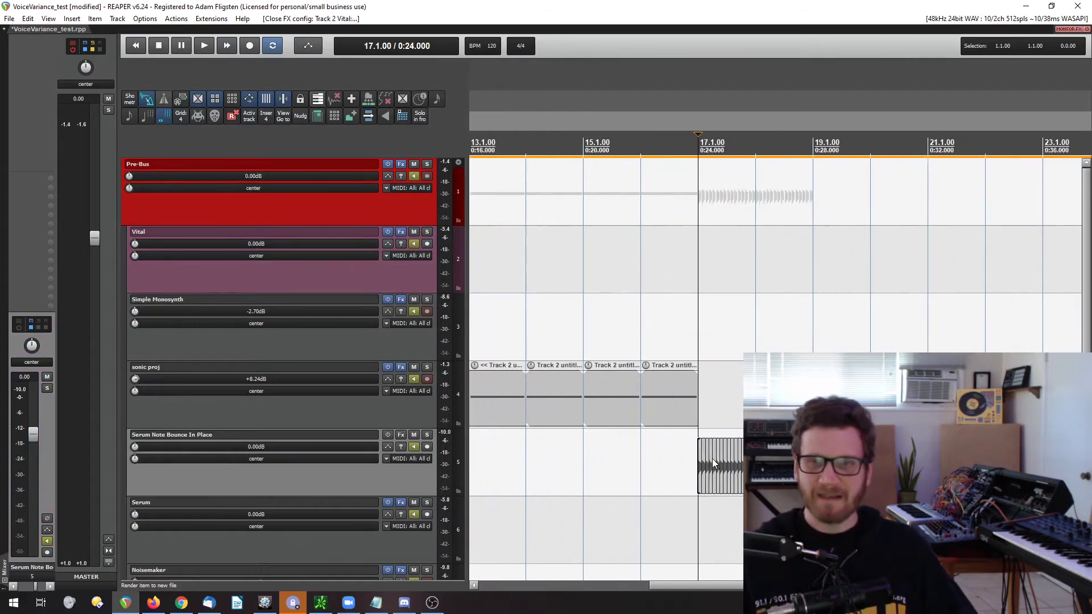
scroll(597, 473, "up", 4)
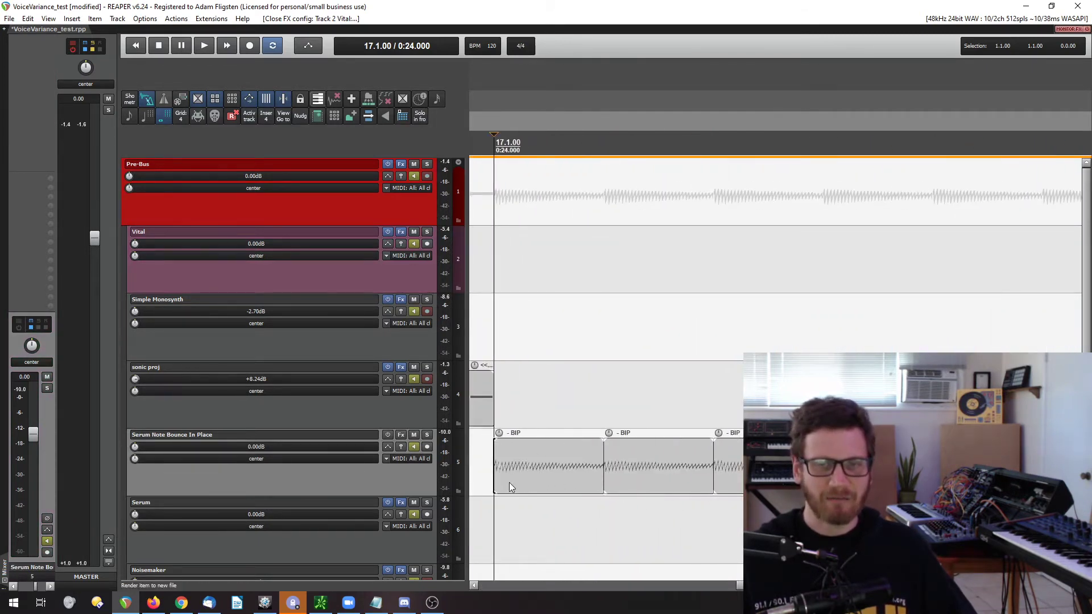
scroll(527, 488, "down", 2)
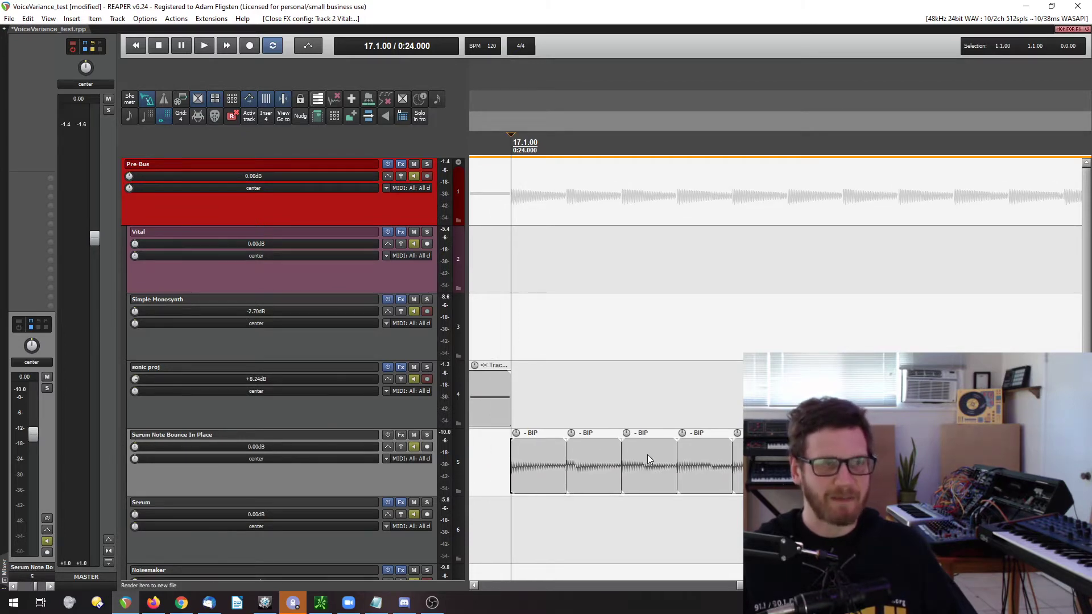
left_click_drag(377, 76, 293, 56)
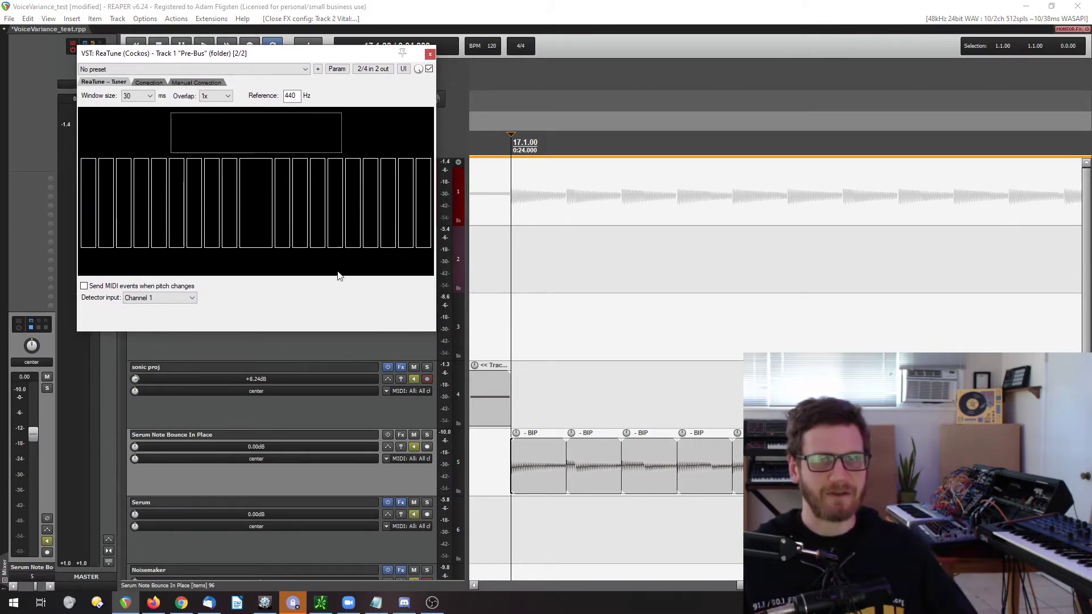
Play bars 17–20 through ReaTune, which reads C4 at 261.64 Hz, then pause.
scroll(699, 380, "down", 5)
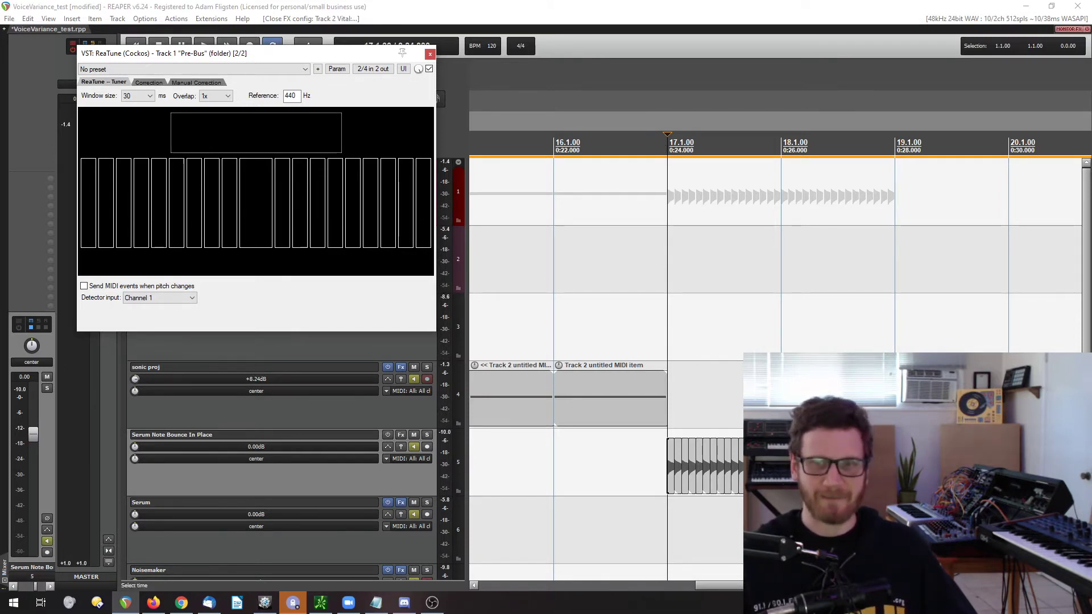
left_click(702, 484)
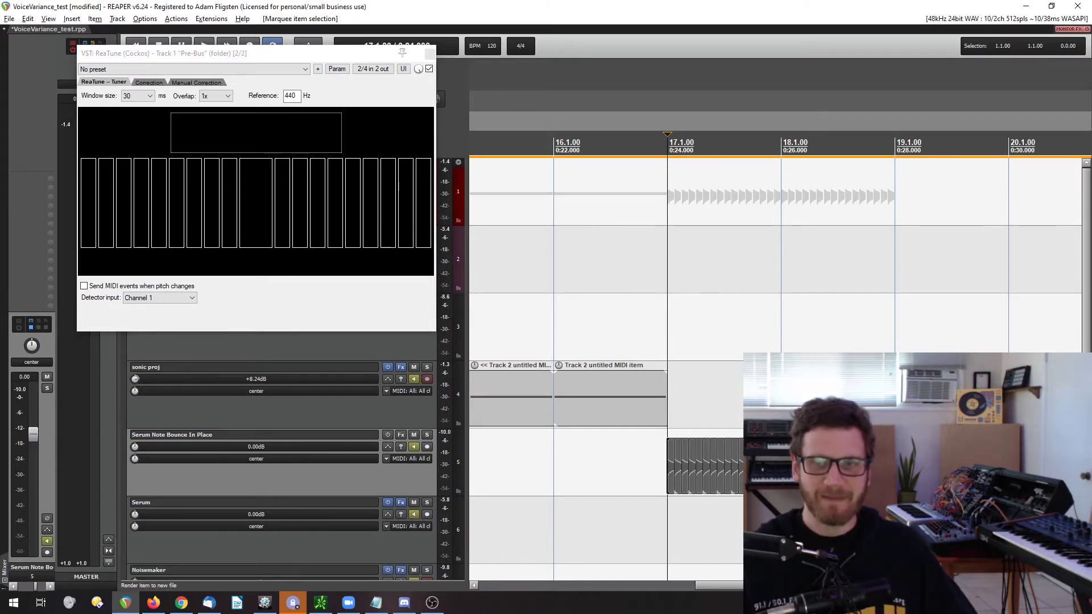
scroll(637, 484, "up", 3)
scroll(561, 467, "right", 1)
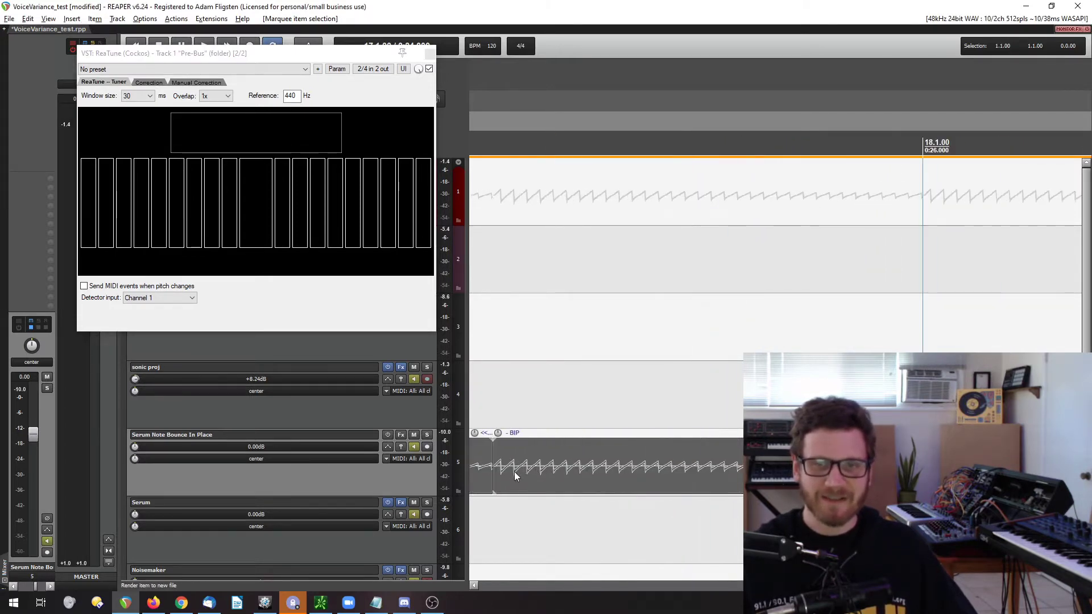
scroll(490, 462, "right", 1)
scroll(525, 466, "down", 4)
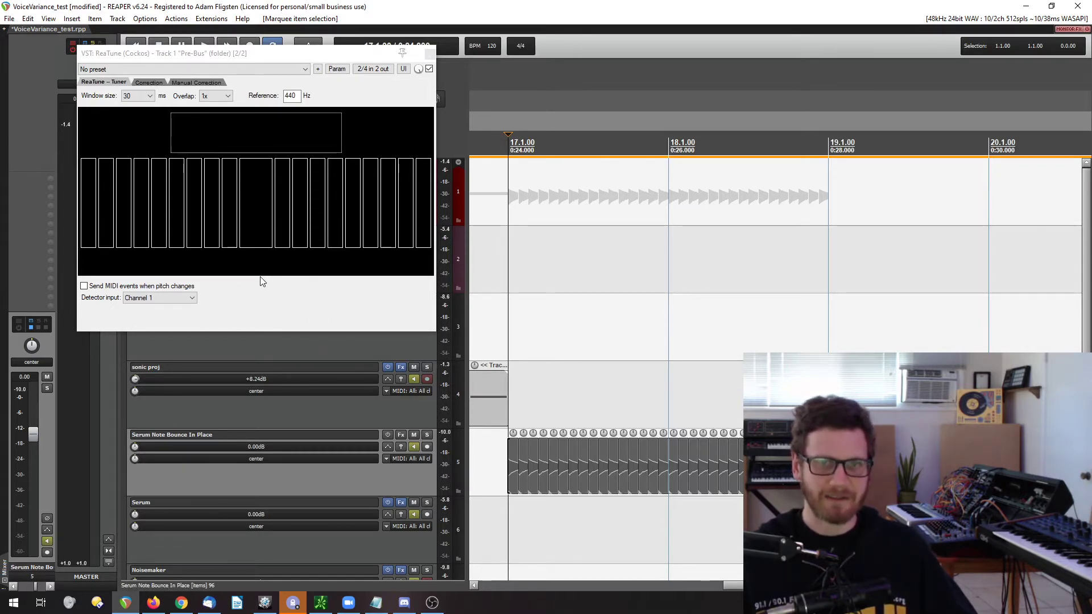
key("space")
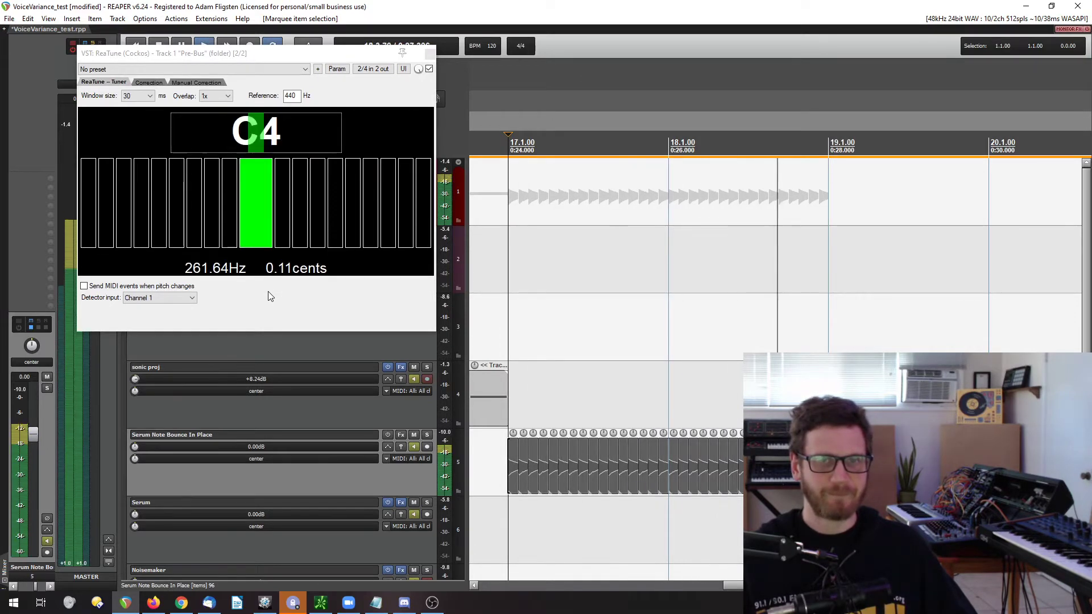
key("ctrl+space")
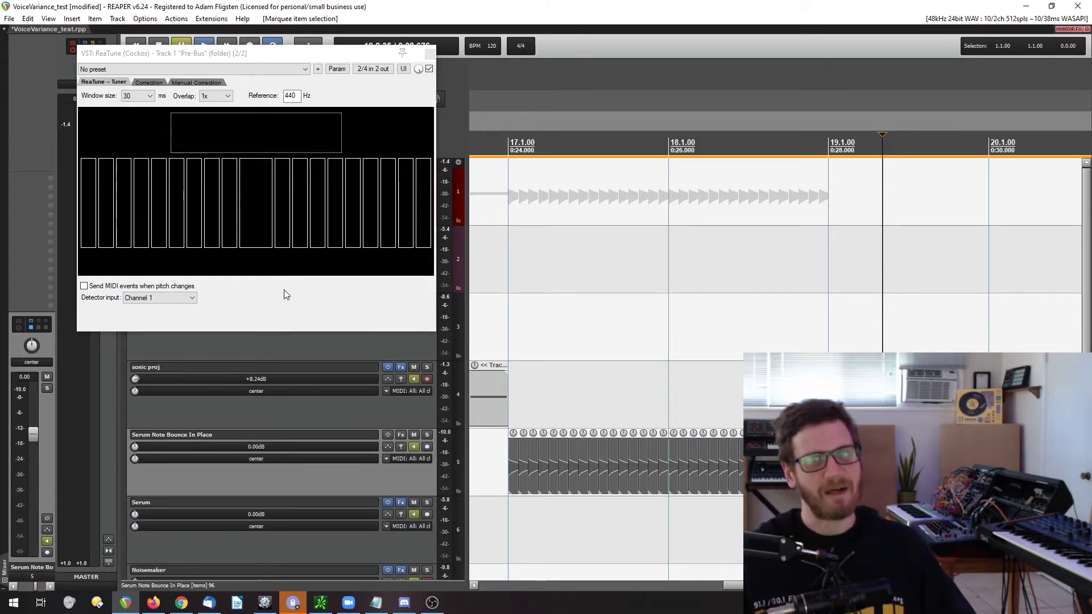
Play the item from bar 33 through the tuner, which reads C4, and pause near bar 35.
scroll(779, 256, "down", 2)
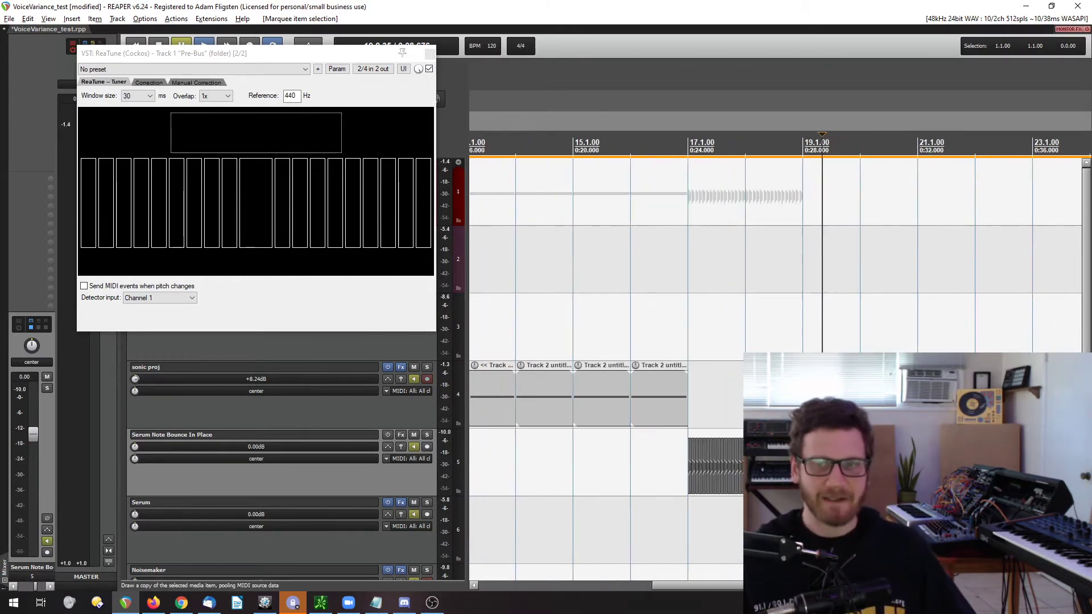
scroll(780, 256, "down", 4)
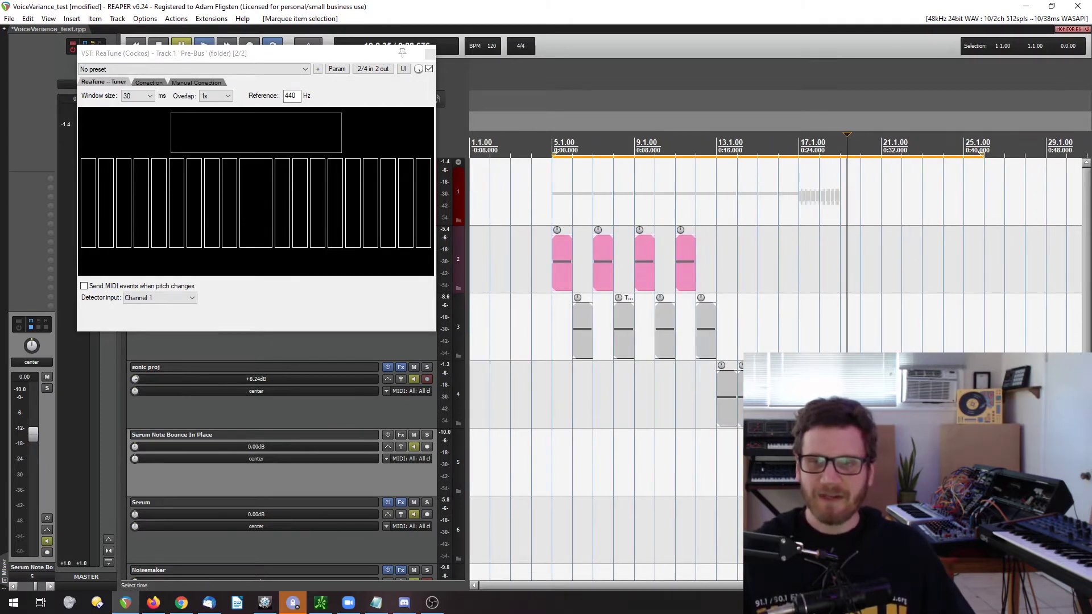
scroll(606, 256, "right", 5)
scroll(779, 152, "right", 1)
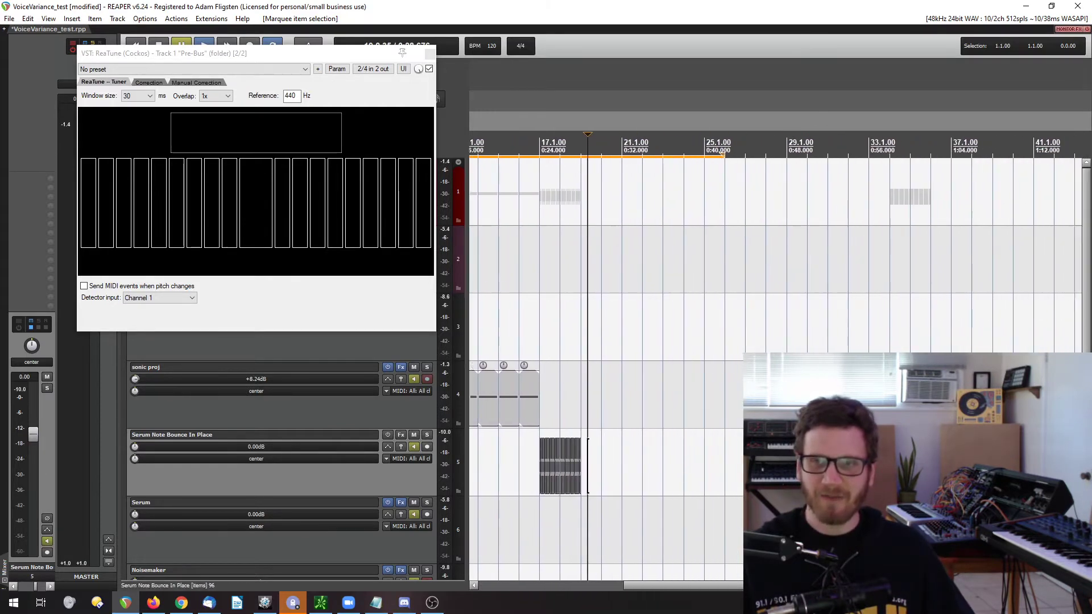
left_click(890, 267)
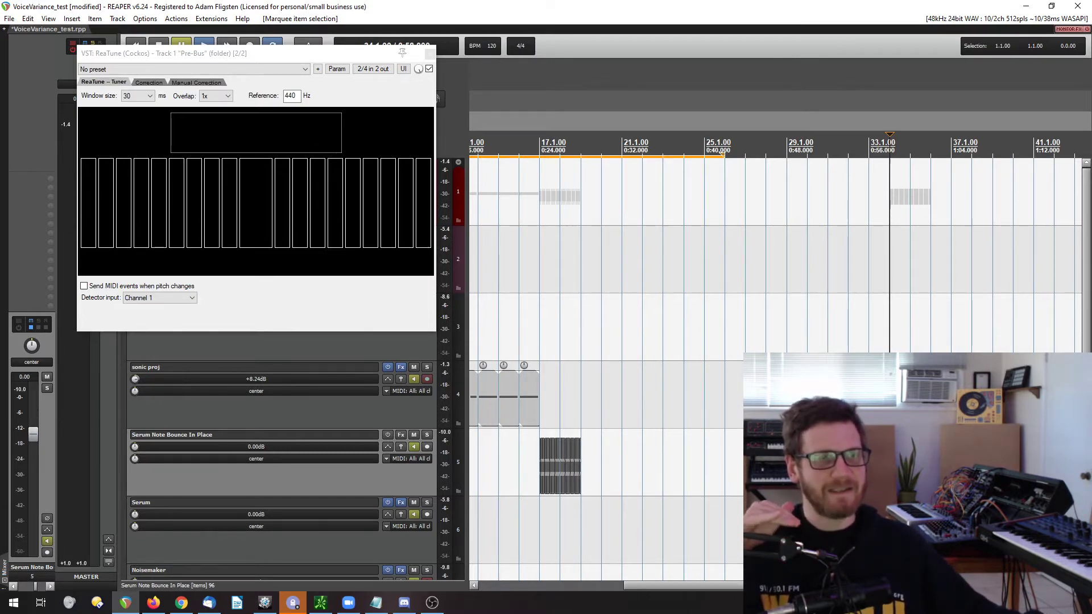
scroll(715, 468, "up", 5)
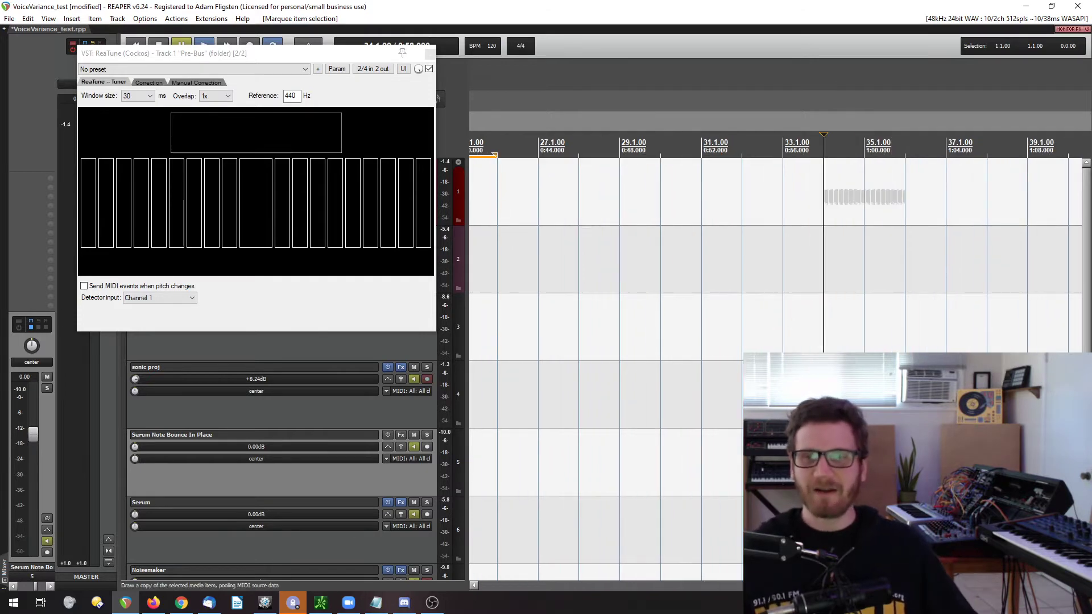
scroll(711, 467, "down", 5)
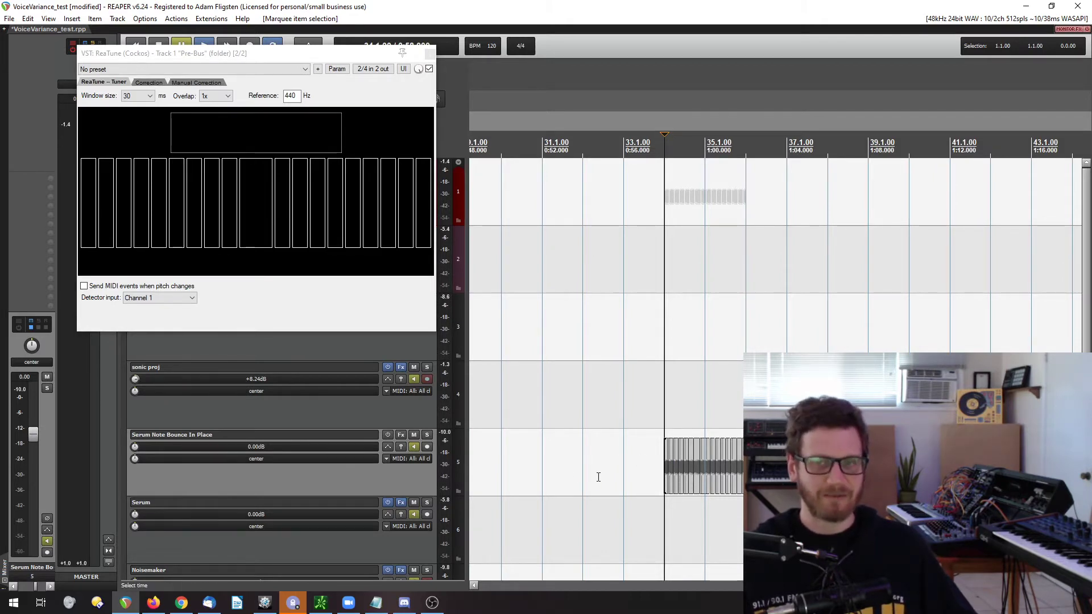
key("space")
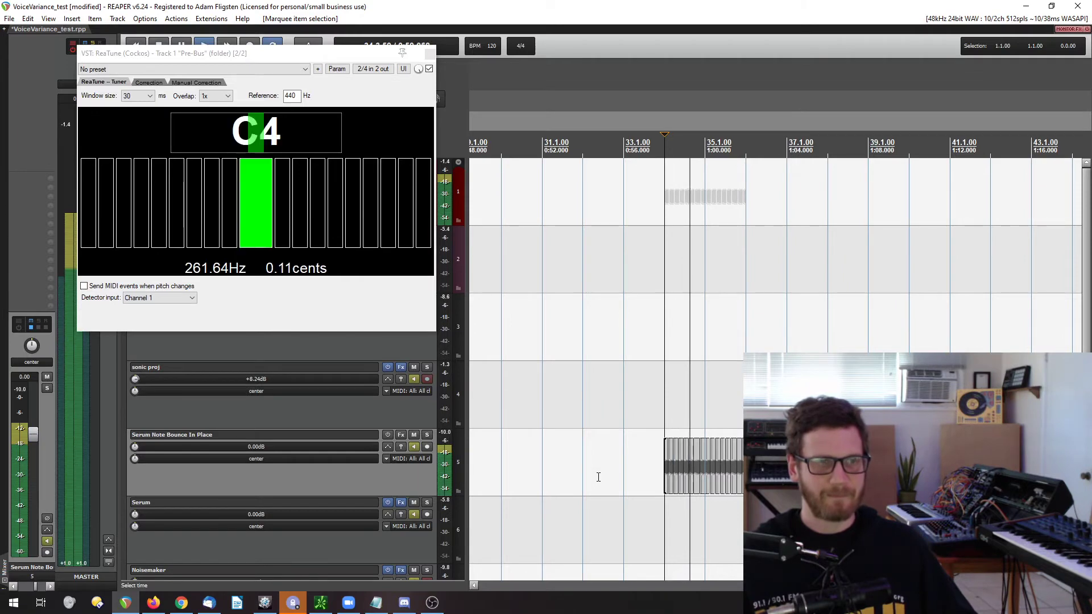
key("space")
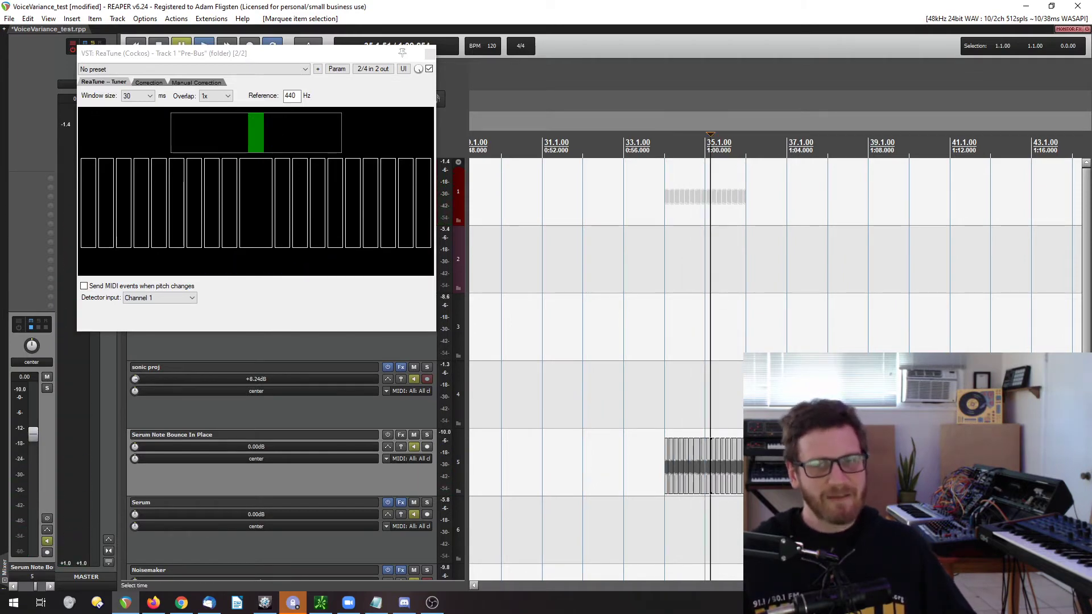
Scroll back to the project start and move the ReaTune window aside over the arrangement.
scroll(773, 370, "left", 3)
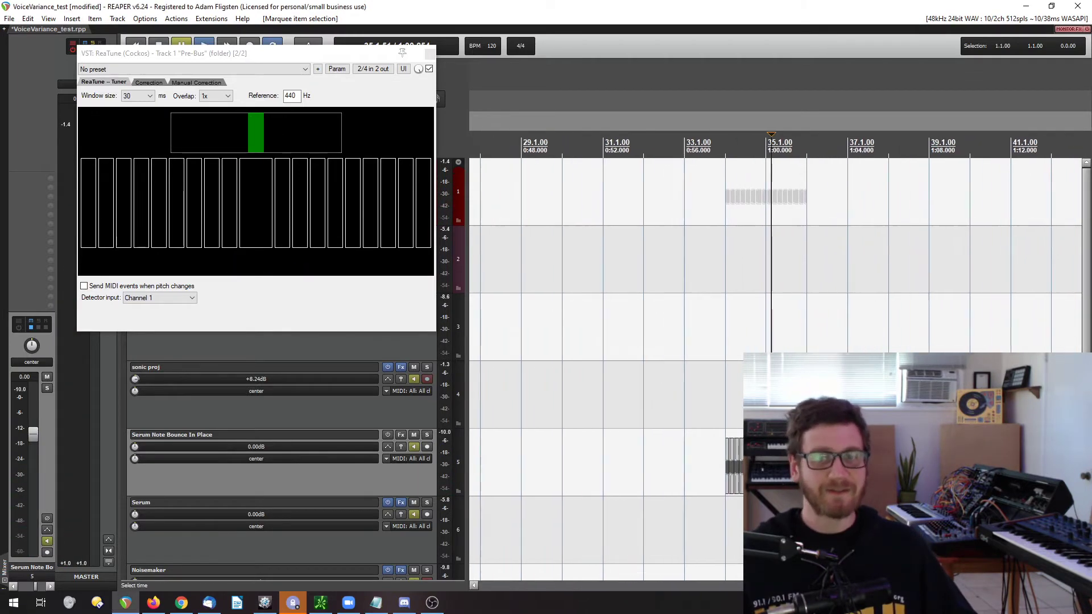
scroll(776, 369, "left", 3)
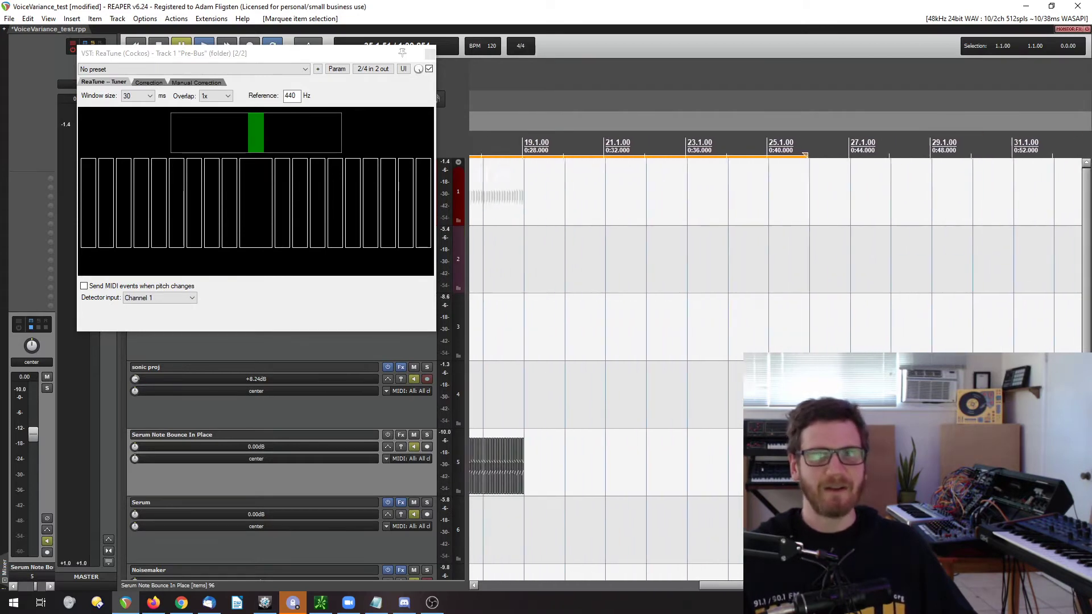
scroll(738, 585, "left", 3)
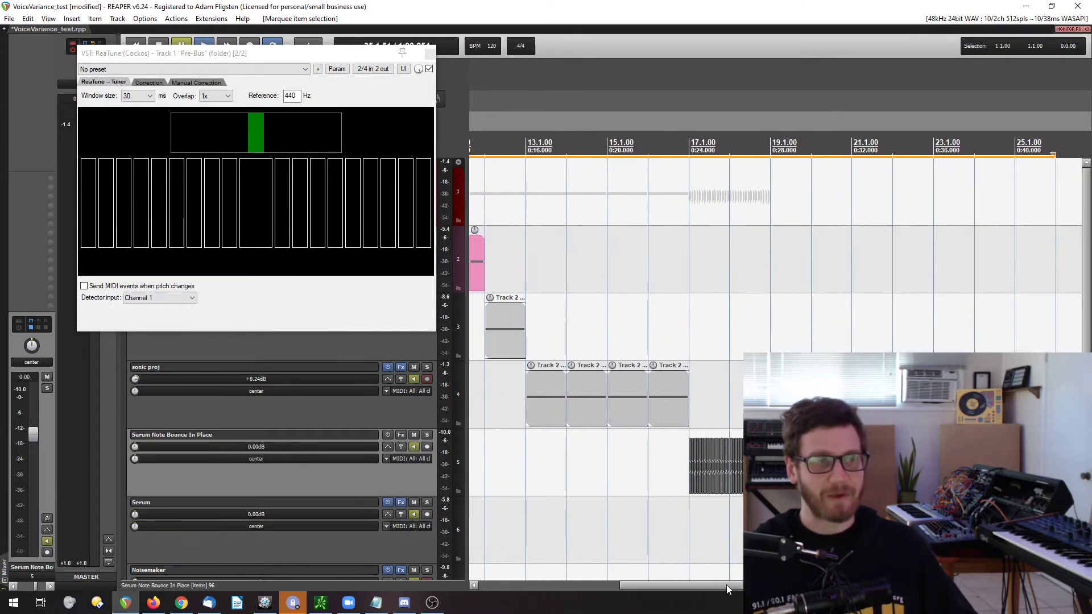
mouse_move(714, 585)
left_mouse_down()
mouse_move(660, 586)
mouse_move(694, 591)
left_mouse_up()
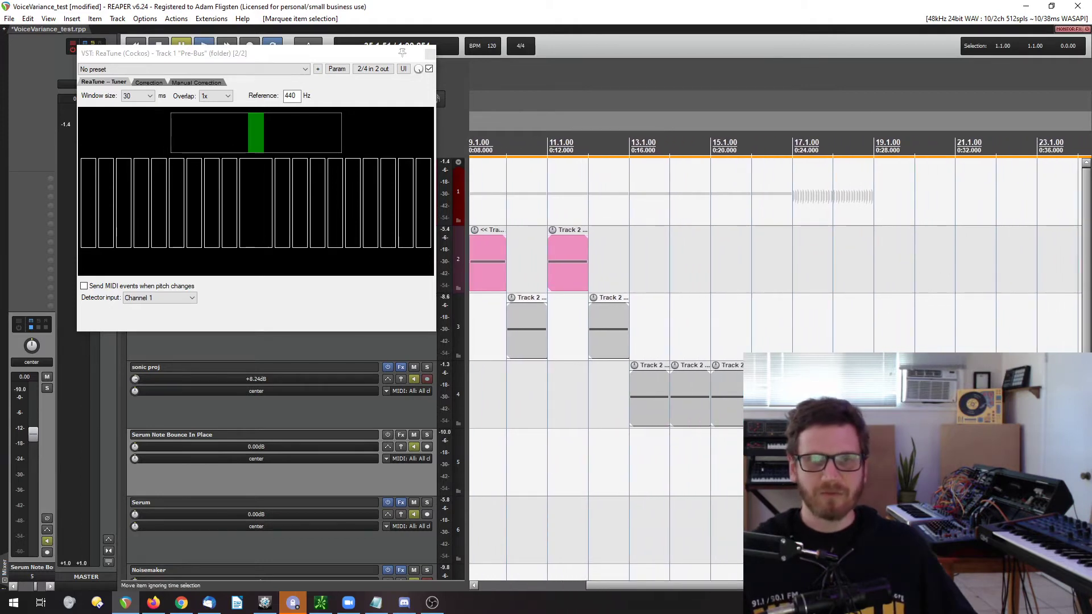
left_click_drag(620, 585, 558, 587)
left_click_drag(300, 48, 852, 176)
Select Simple Monosynth, set the play position to bar 6, and check its mono/poly synth settings.
left_click(375, 335)
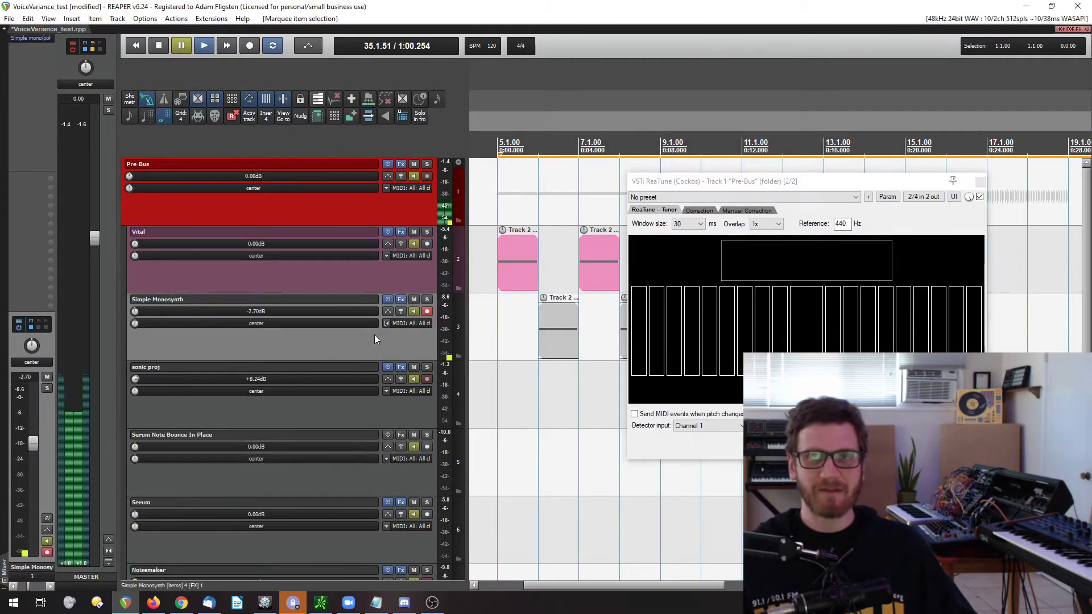
left_click(539, 147)
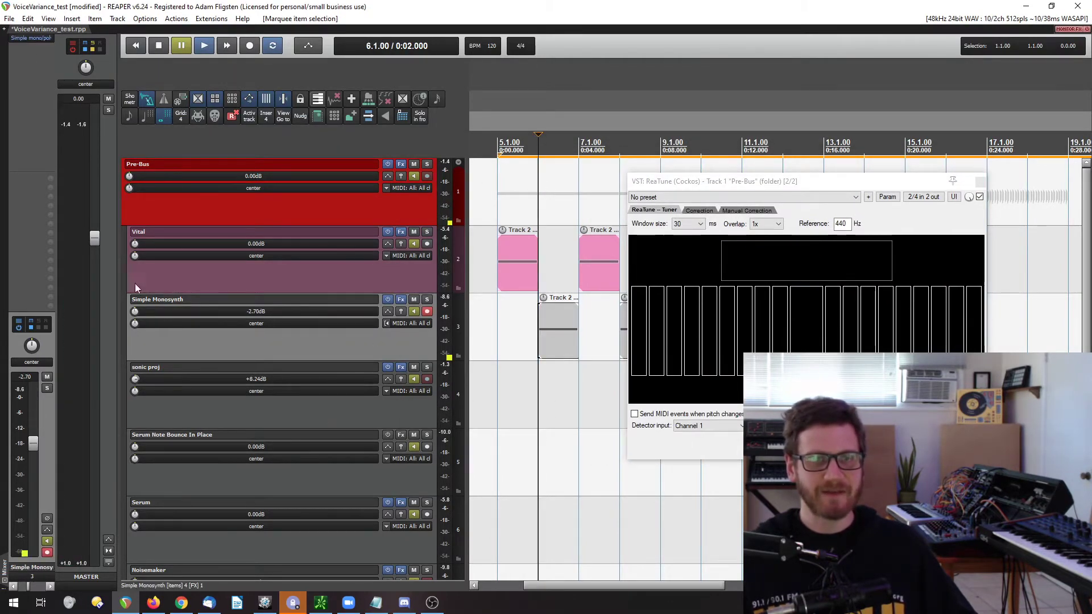
left_click(34, 38)
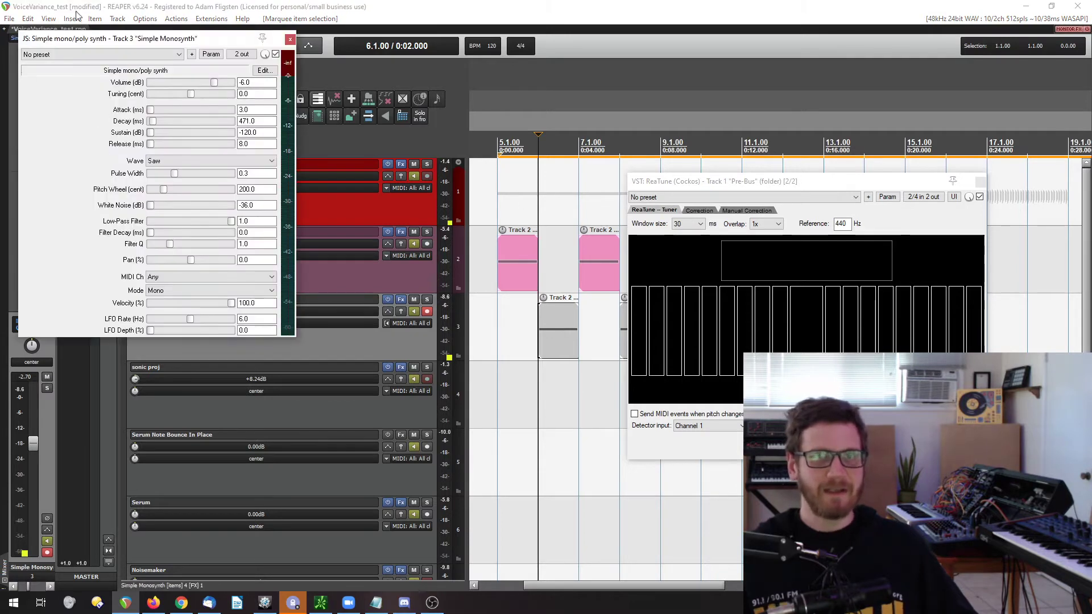
left_click(289, 40)
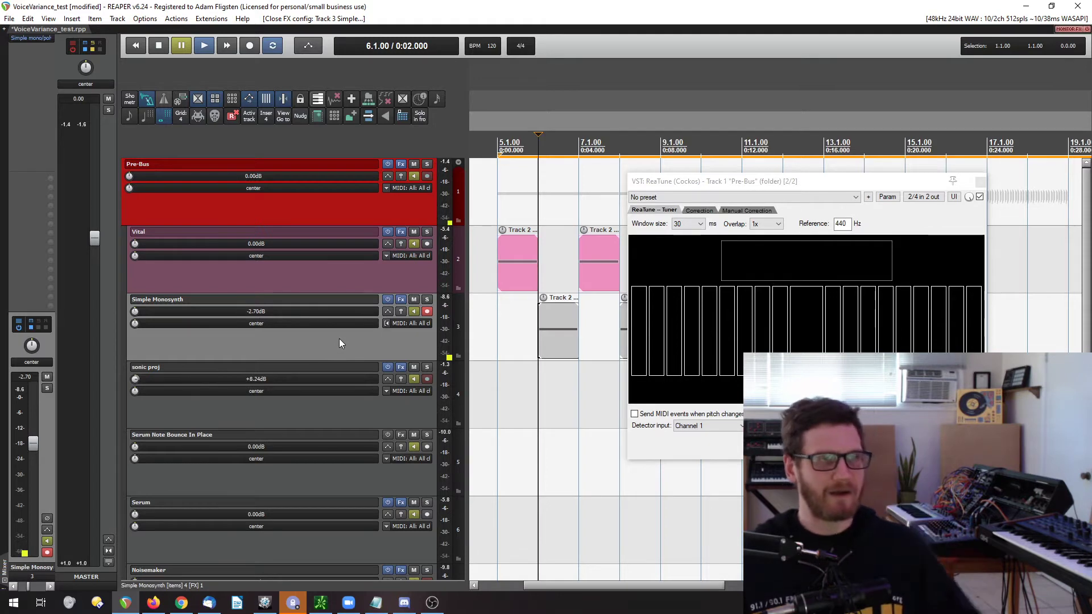
Play briefly from bar 6 through the tuner, then bring up Vital's plugin window.
key("space")
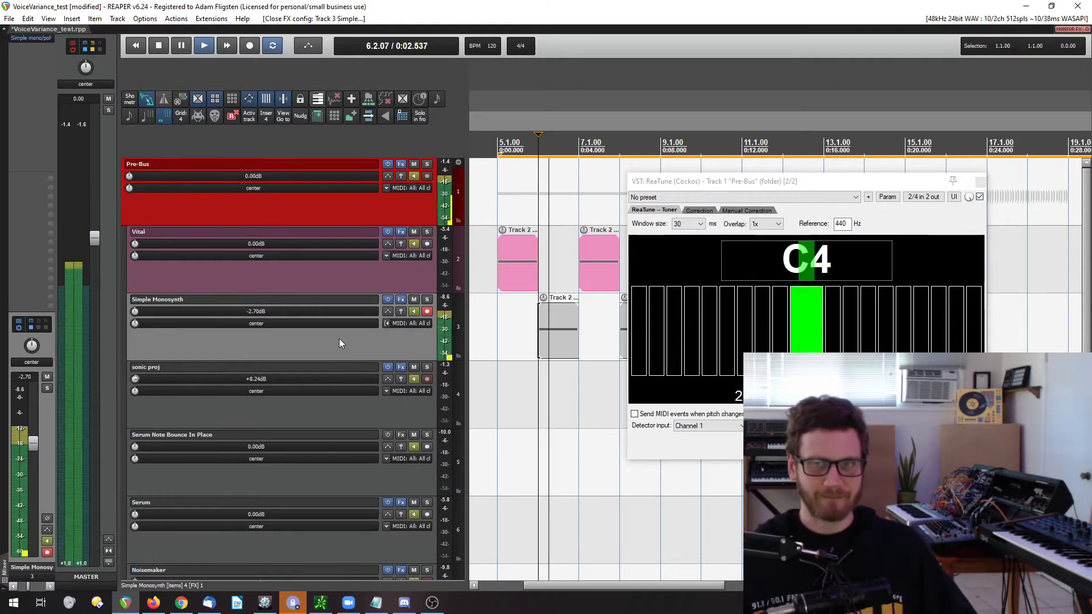
key("space")
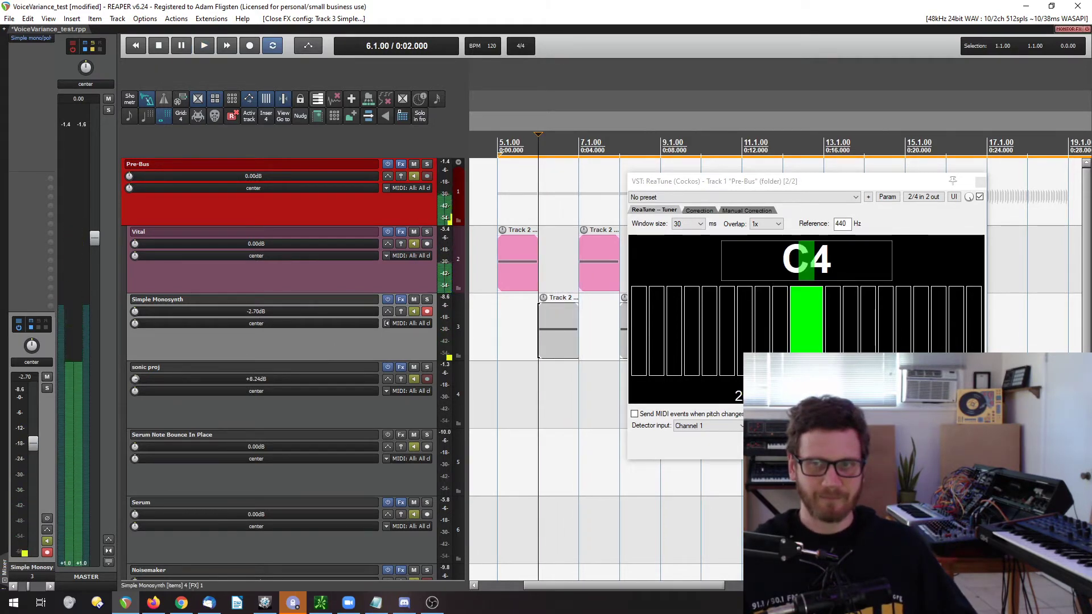
left_click(401, 231)
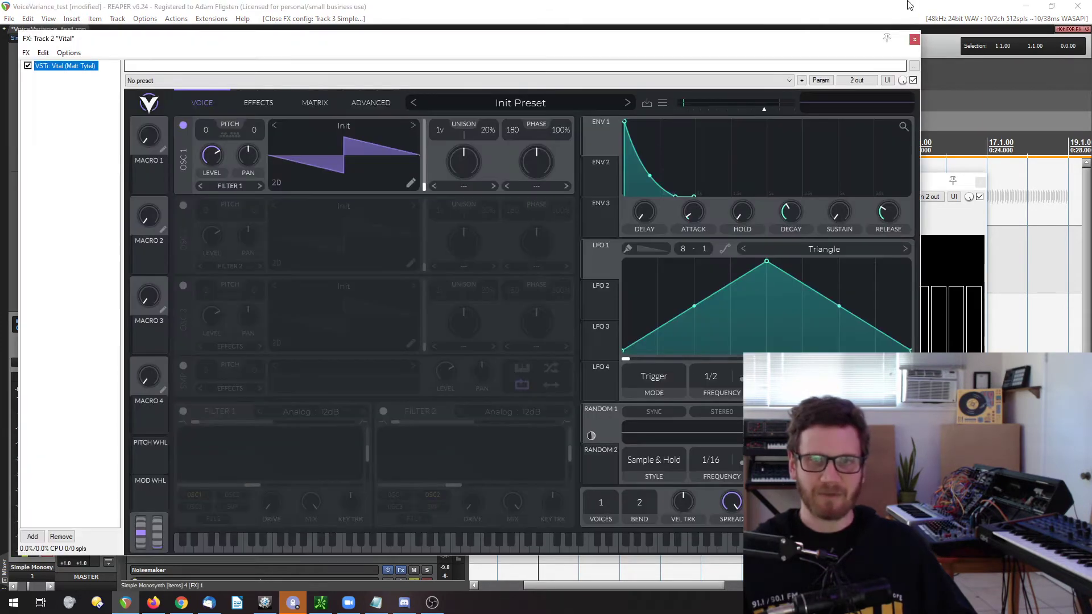
Close Vital, mute the Vital track, return to bar 6, and check Simple Monosynth's settings.
left_click(914, 41)
left_click(414, 231)
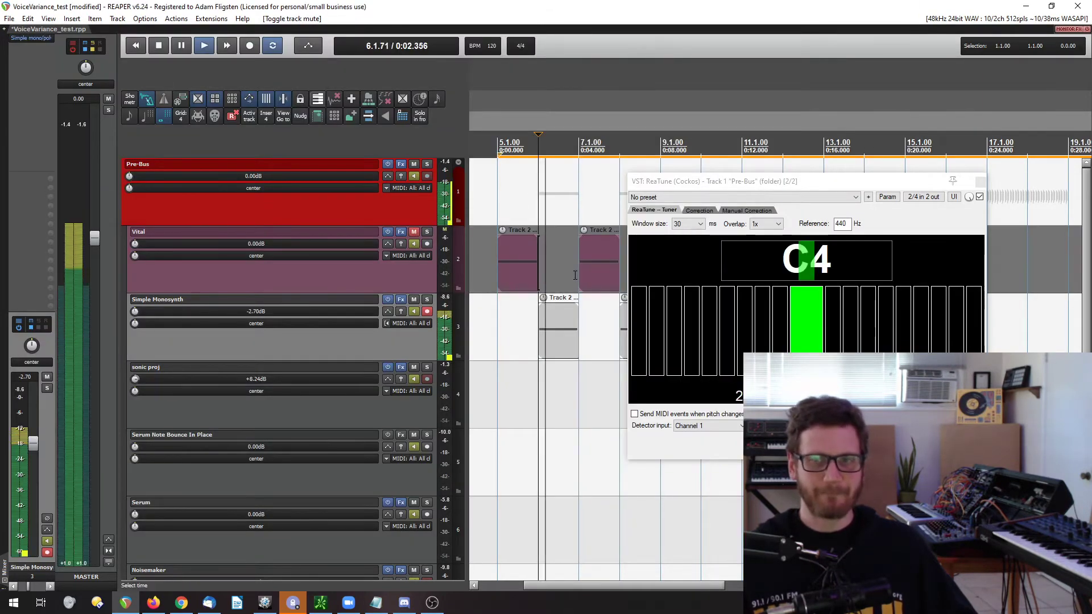
key("ctrl+space")
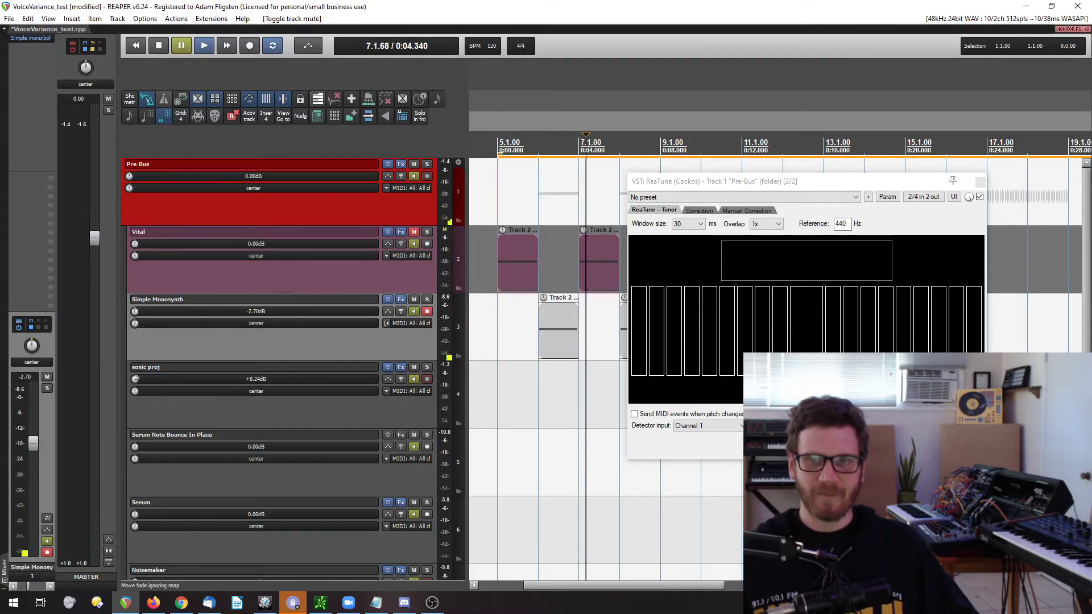
left_click(535, 132)
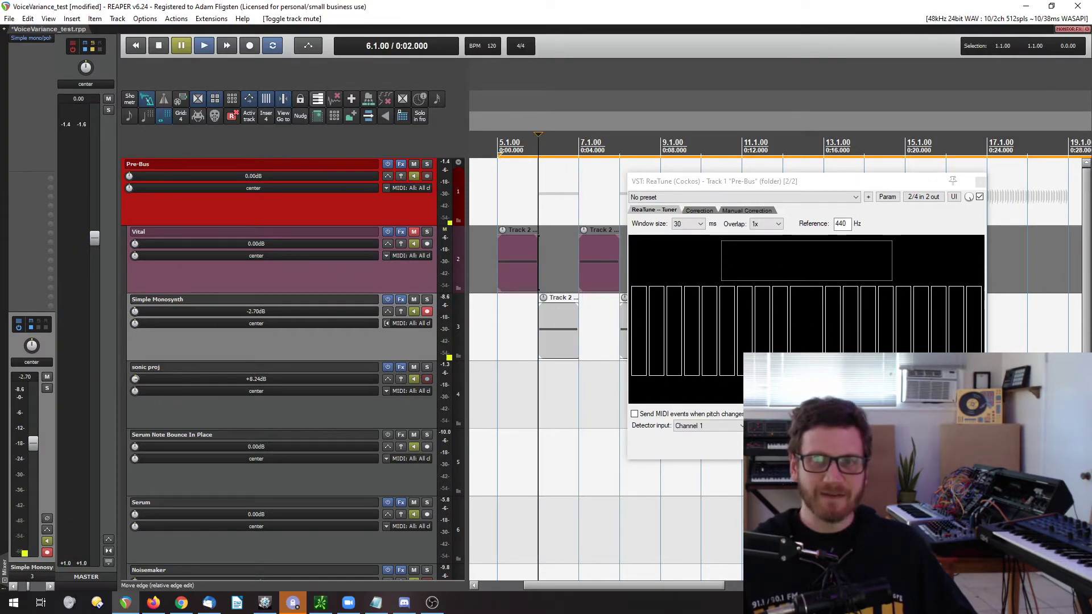
left_click(50, 40)
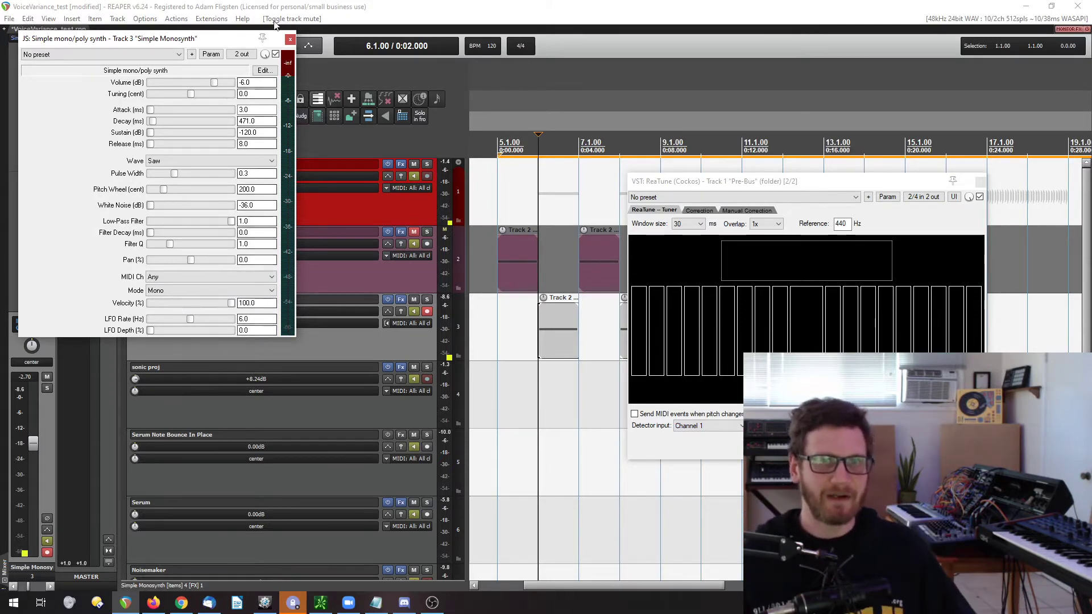
left_click(290, 39)
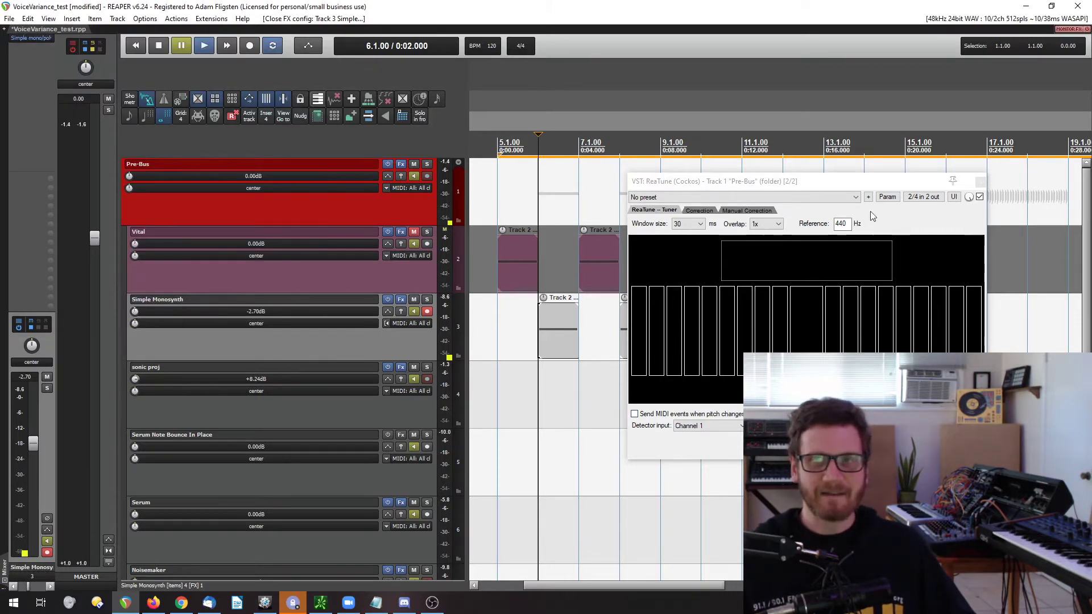
Play from bars 17 and 6 through the tuner, confirming C4 at 261.64 Hz, then close ReaTune.
left_click_drag(844, 184, 411, 67)
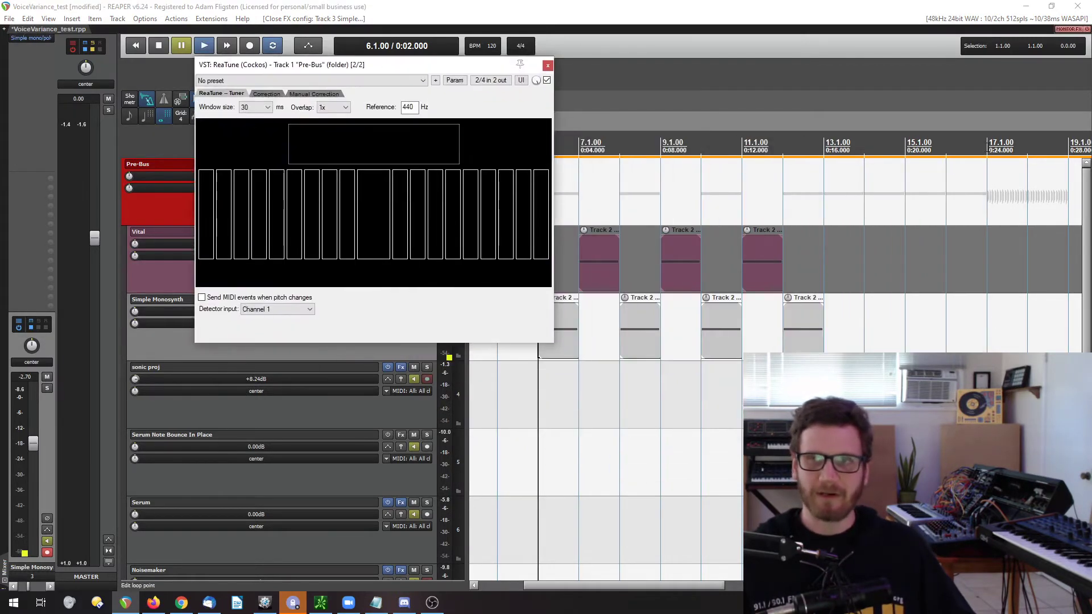
left_click(987, 147)
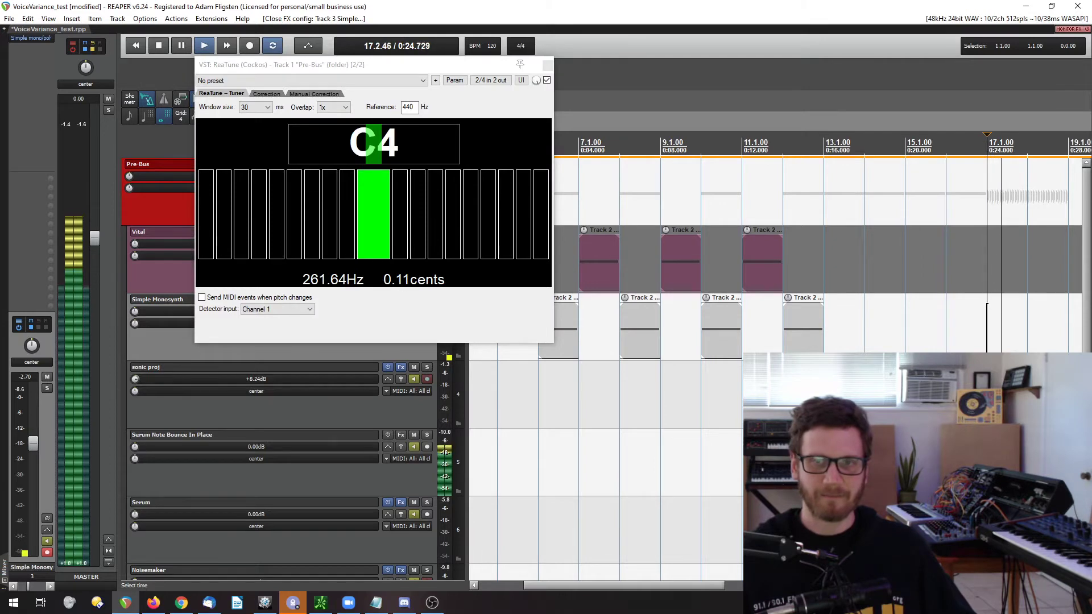
key("space")
left_click_drag(503, 65, 405, 72)
left_click(537, 149)
key("space")
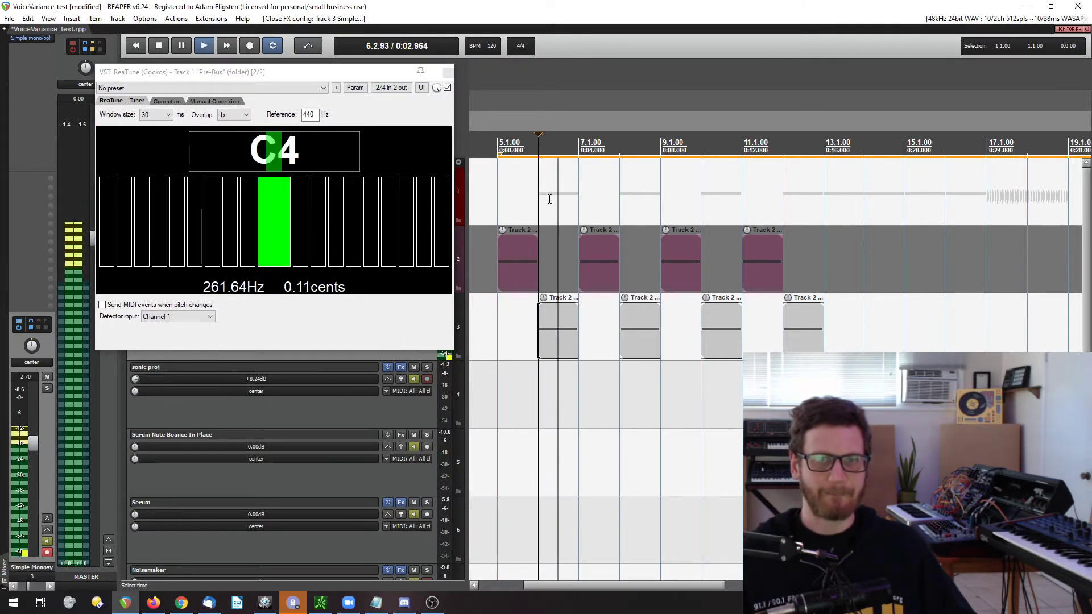
key("space")
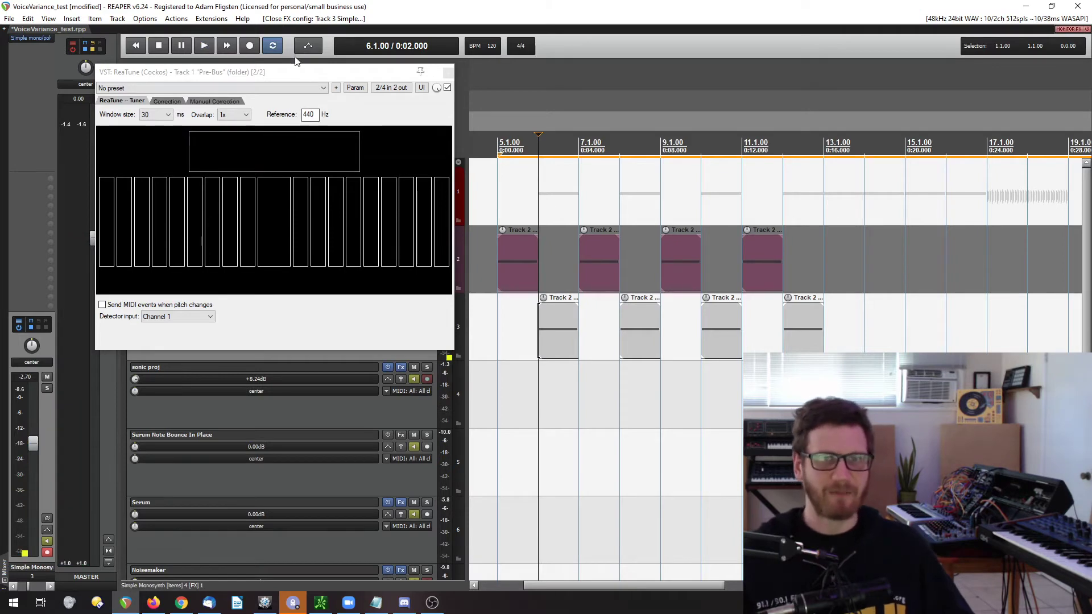
left_click_drag(295, 68, 266, 59)
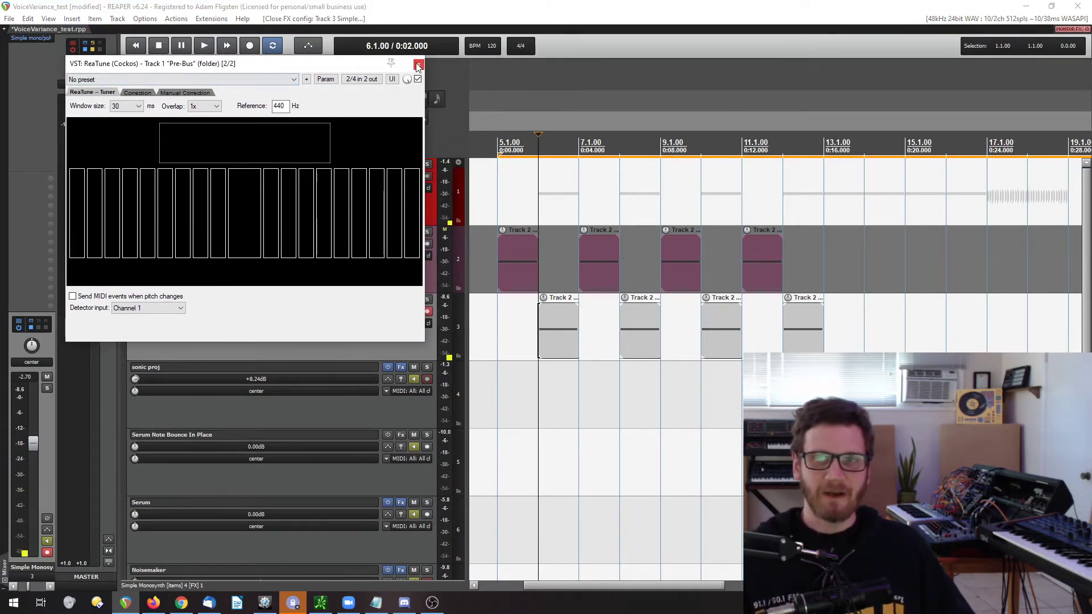
left_click(418, 66)
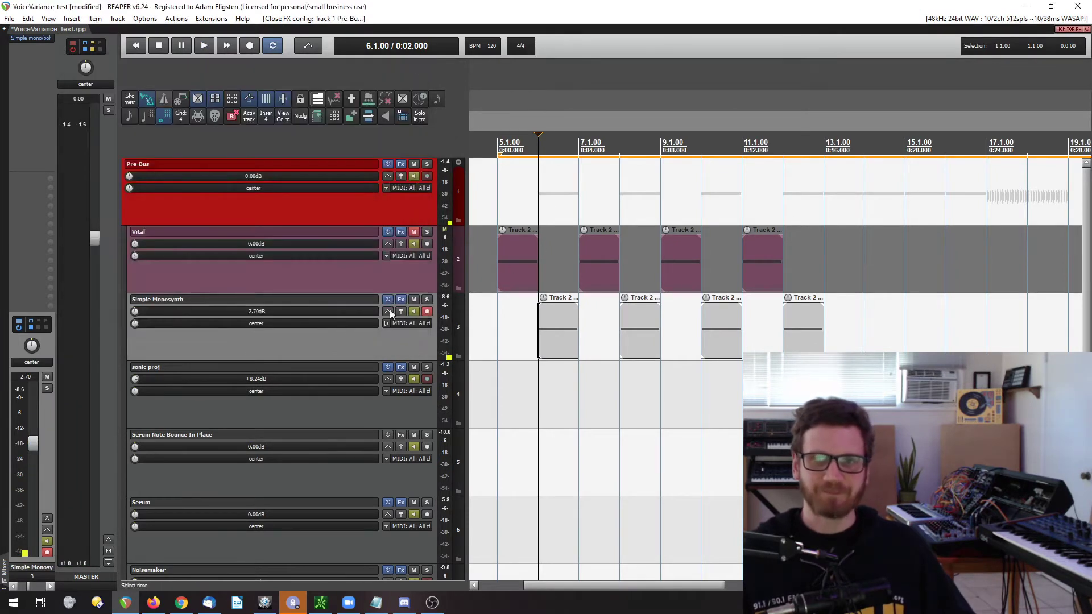
Unmute Vital, set the play position to bar 5, and mute the Simple Monosynth track.
left_click(414, 231)
left_click(495, 145)
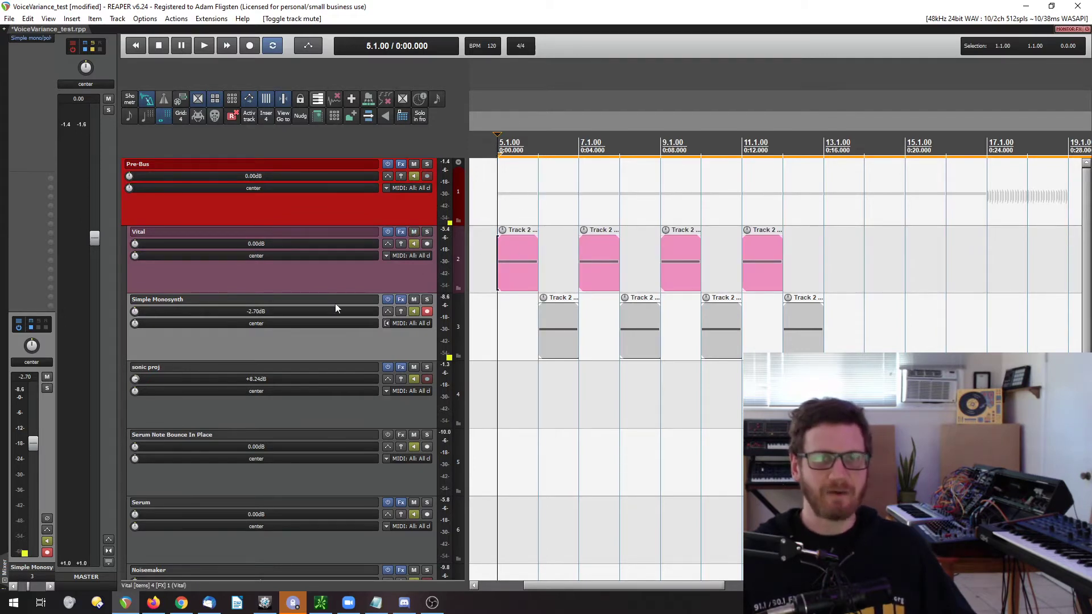
left_click(322, 264)
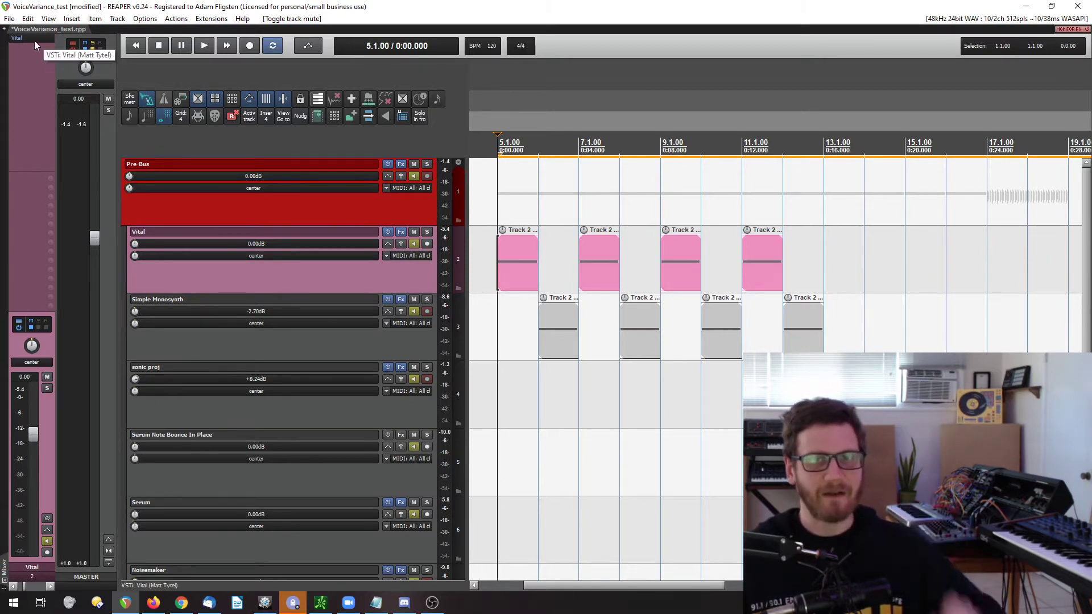
left_click(414, 300)
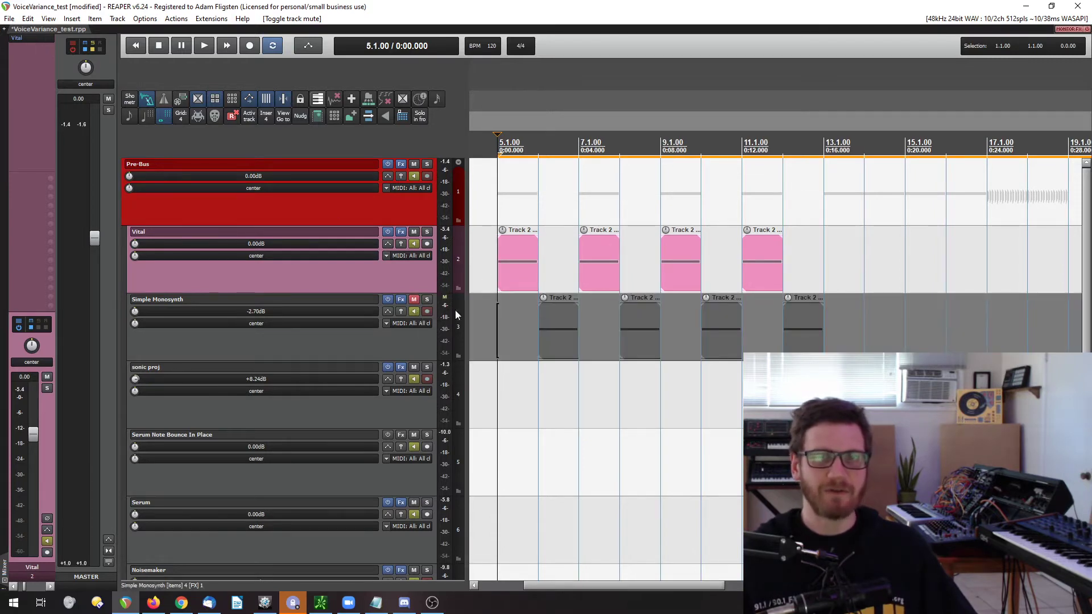
Open Vital's plugin window, reposition it slightly, then close it.
left_click(39, 39)
left_click_drag(395, 66, 403, 67)
left_click_drag(472, 70, 489, 68)
left_click(916, 62)
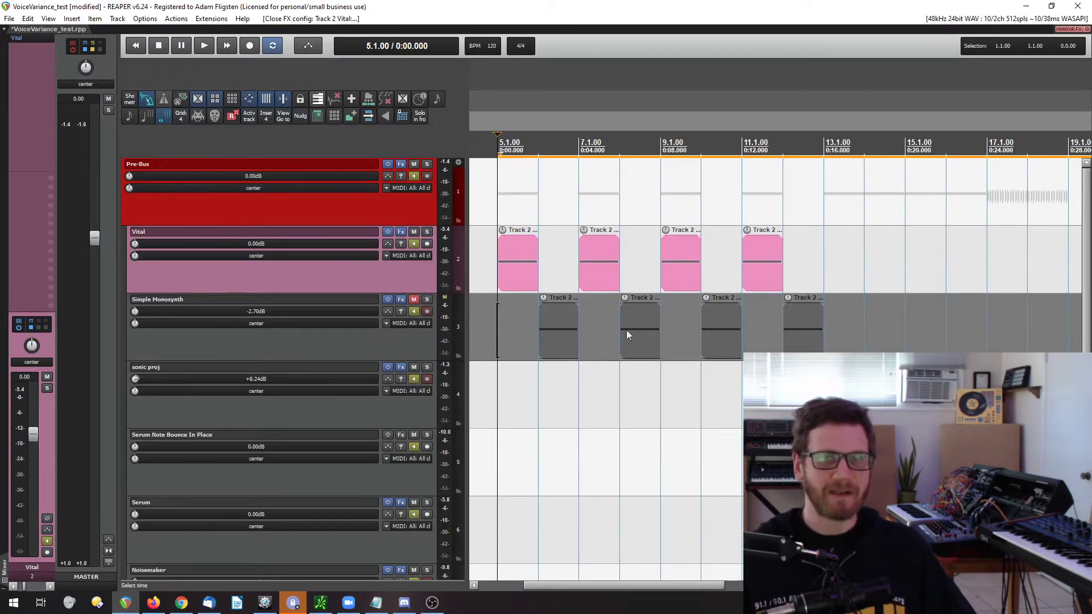
Select the four Vital items and switch track selection between Simple Monosynth and Vital.
left_click_drag(780, 244, 508, 296)
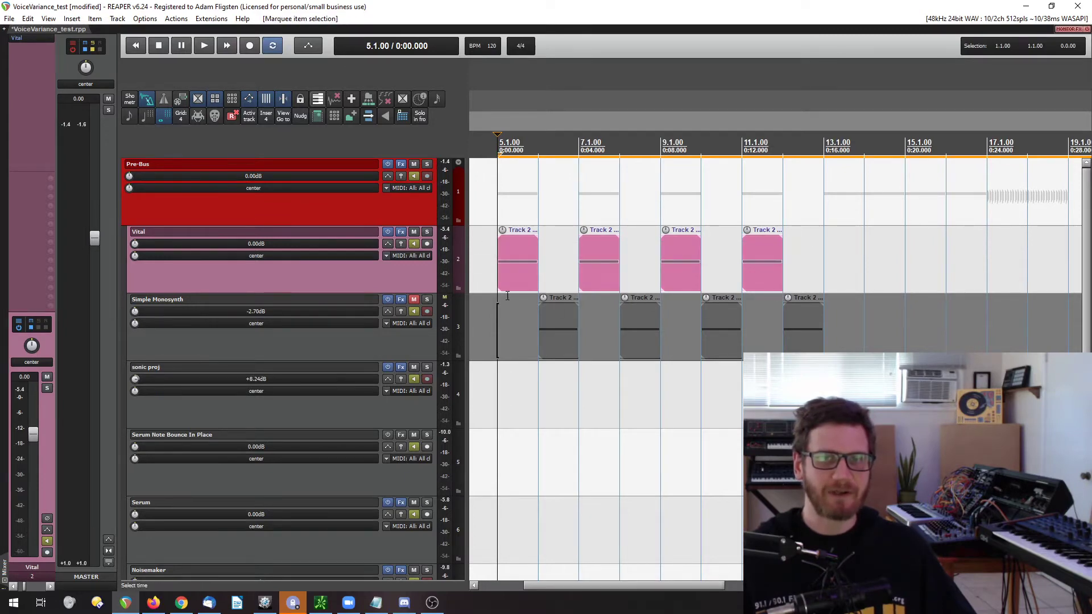
left_click(183, 337)
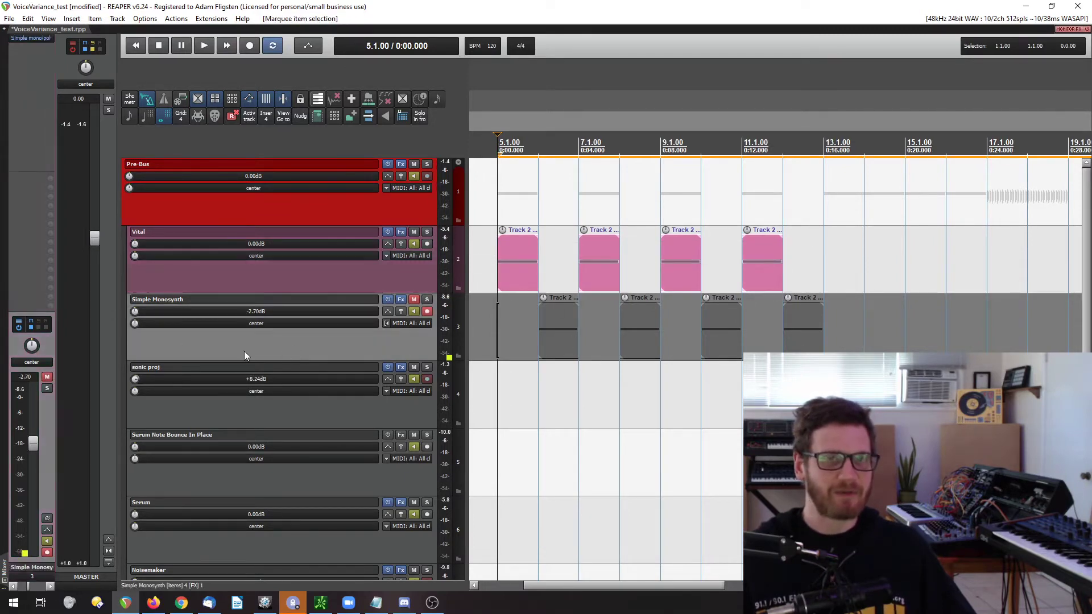
left_click(254, 276)
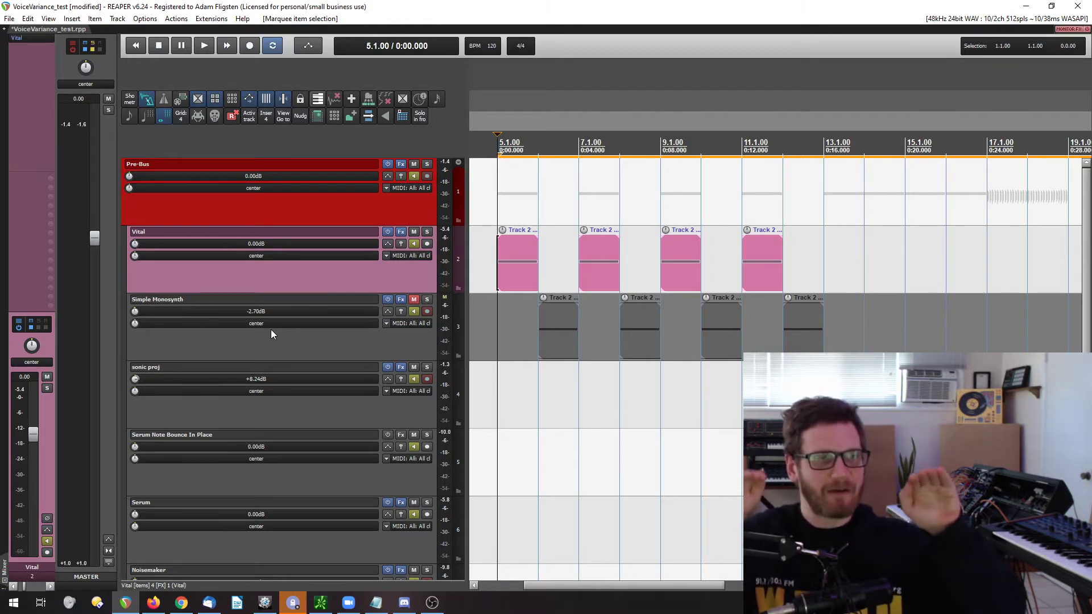
left_click(159, 345)
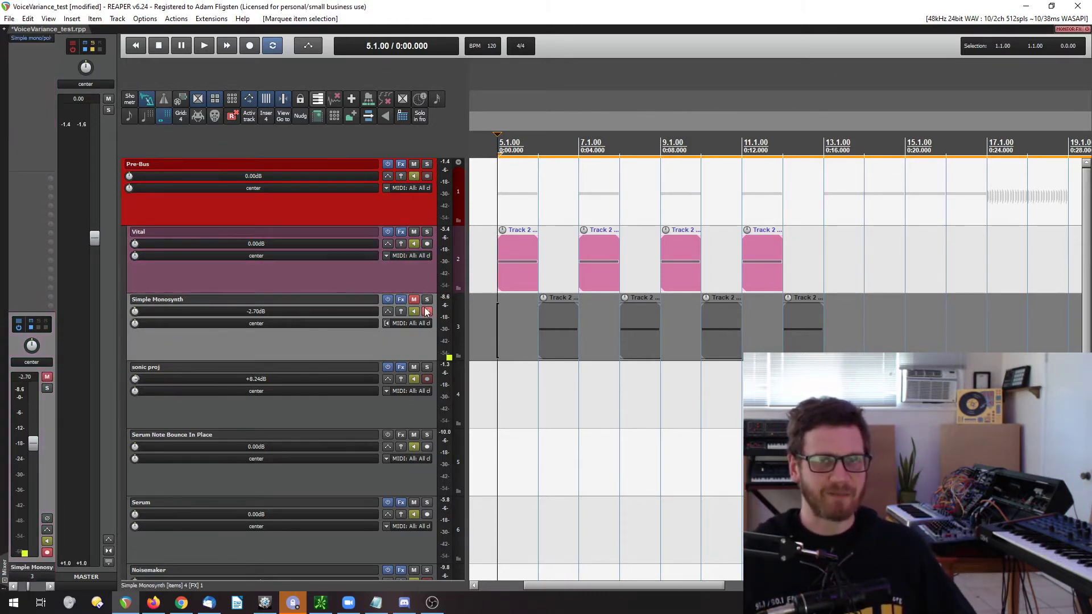
left_click(316, 279)
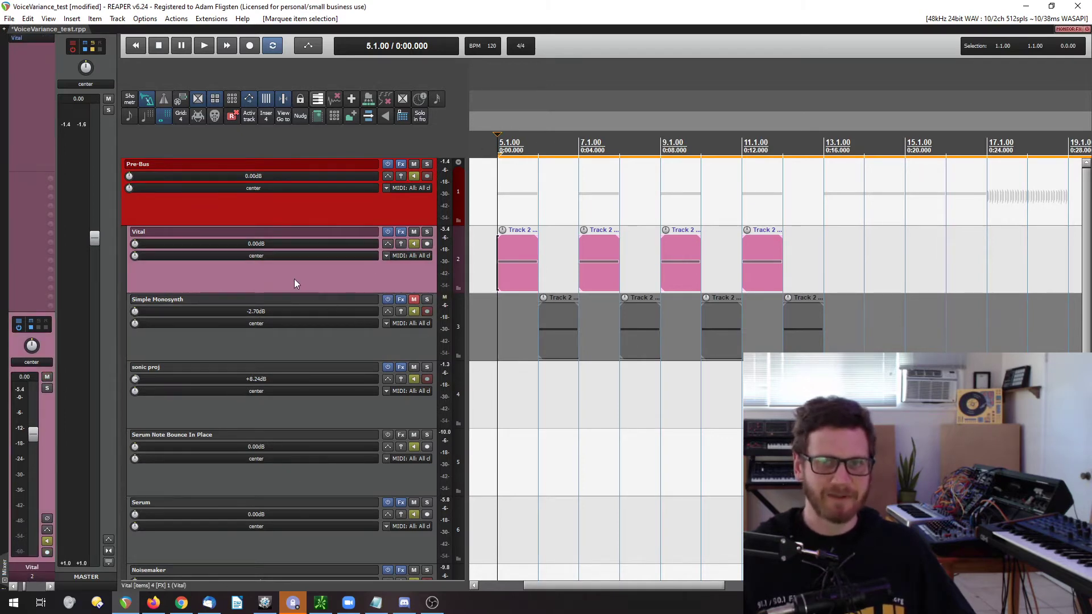
Play the Vital track alone from bar 5 twice.
key("space")
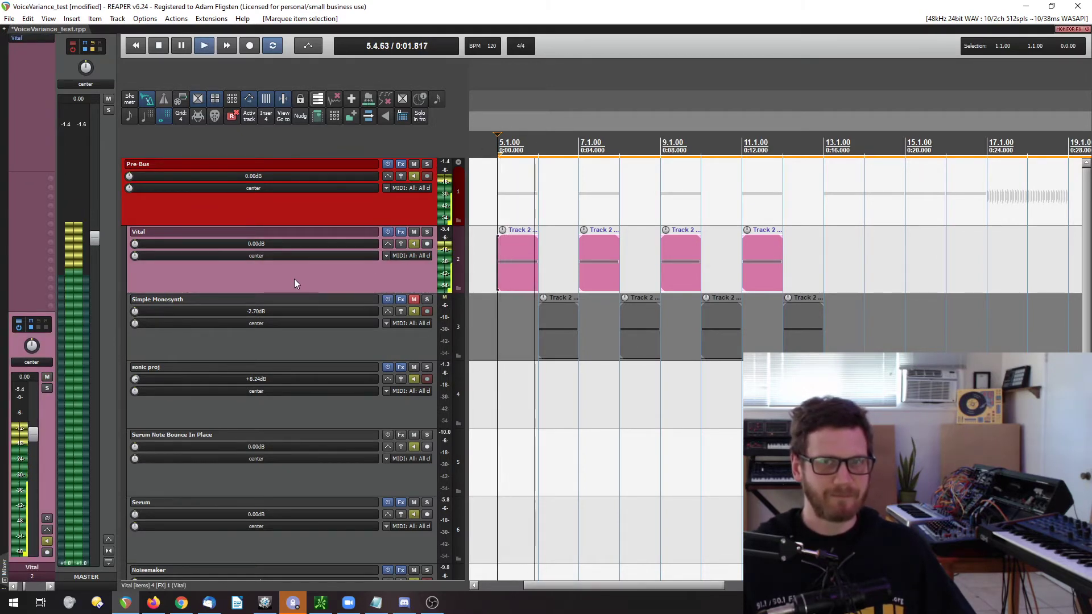
key("space")
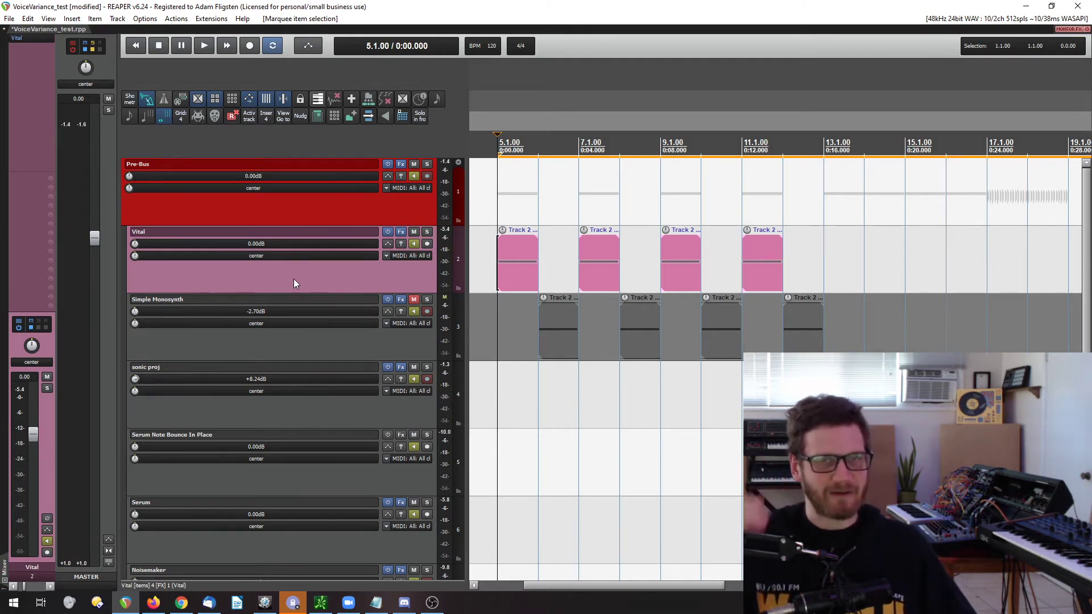
key("space")
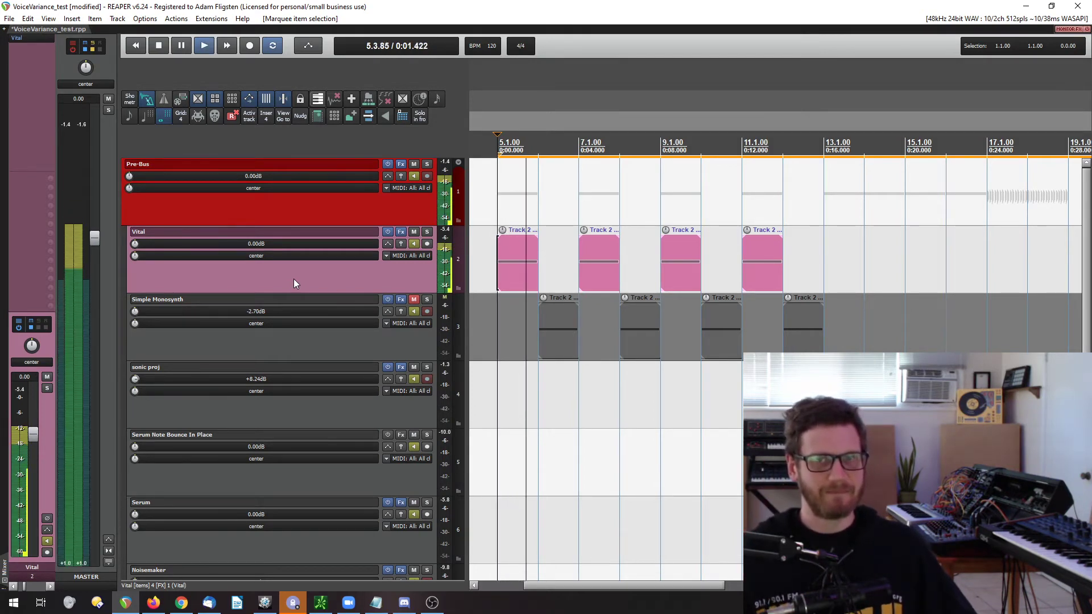
key("space")
Unmute Simple Monosynth, audition its MIDI items, then open the Vital synth.
left_click(417, 300)
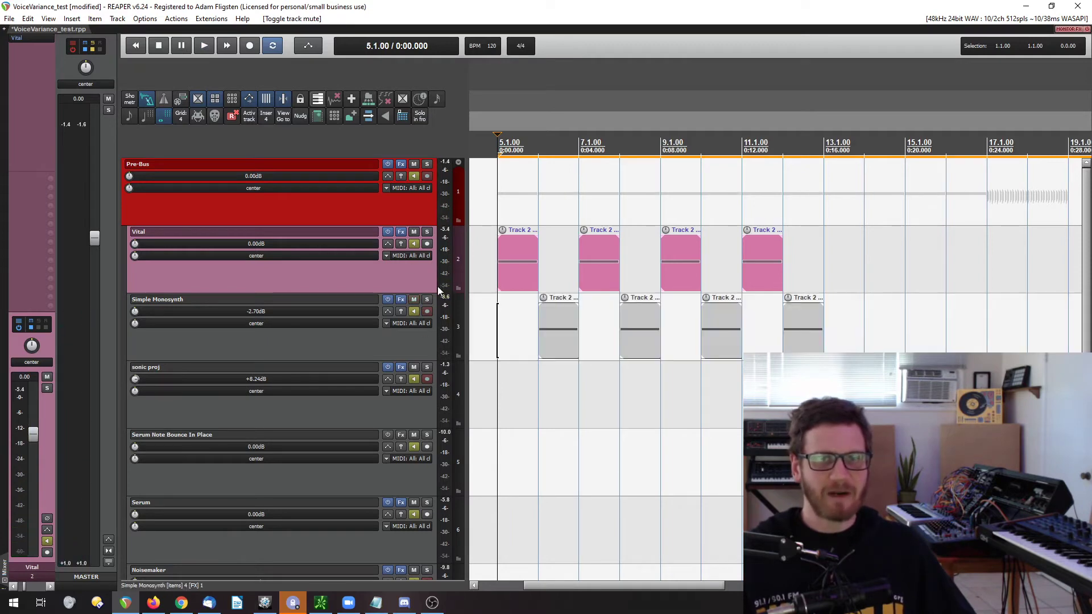
left_click_drag(537, 307, 572, 356)
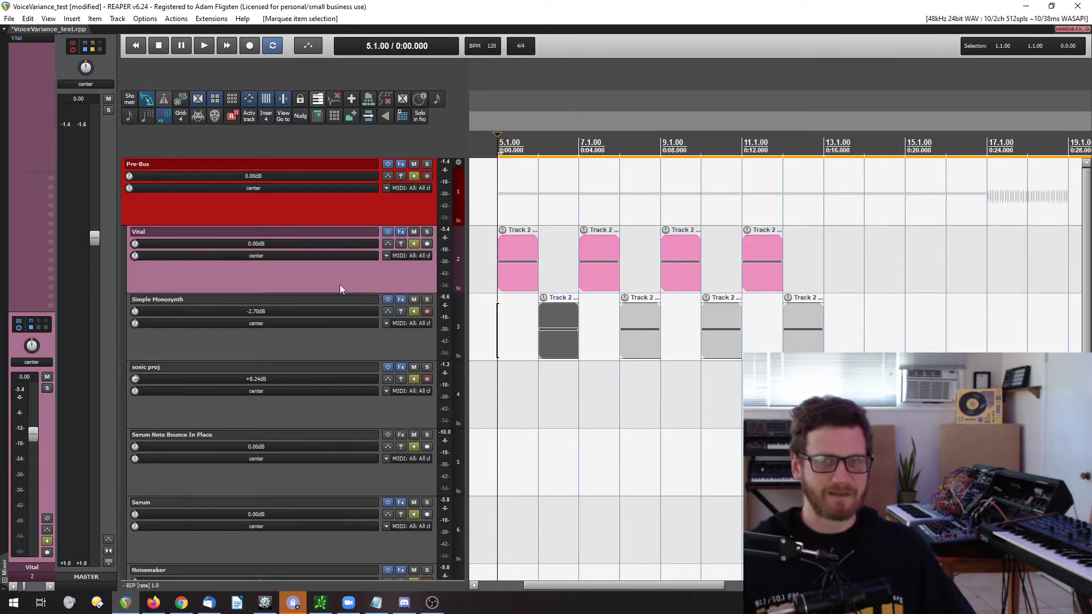
key("space")
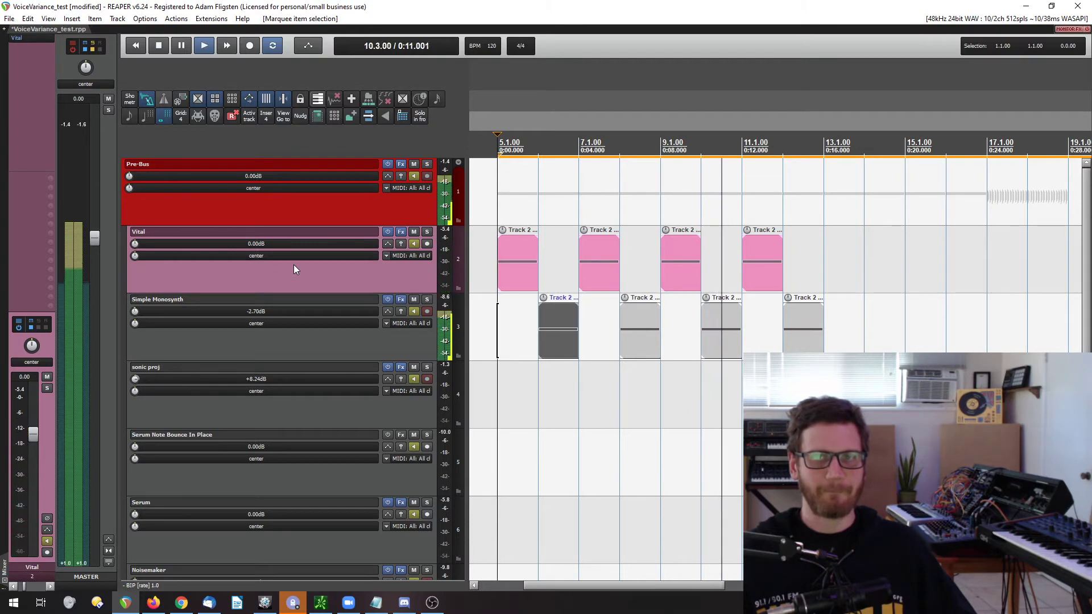
key("space")
left_click(546, 332)
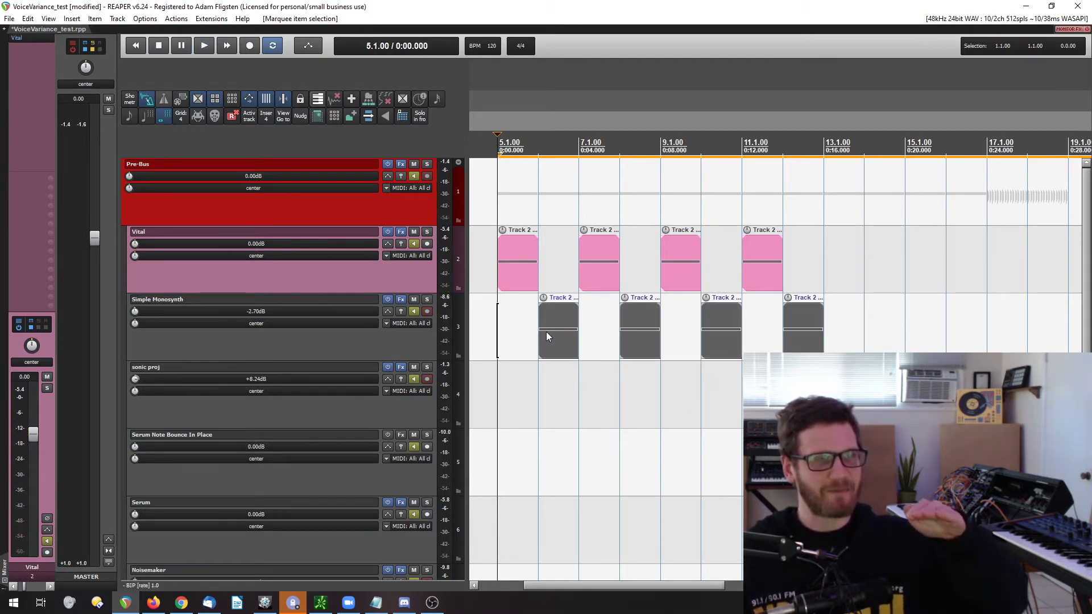
left_click(517, 257)
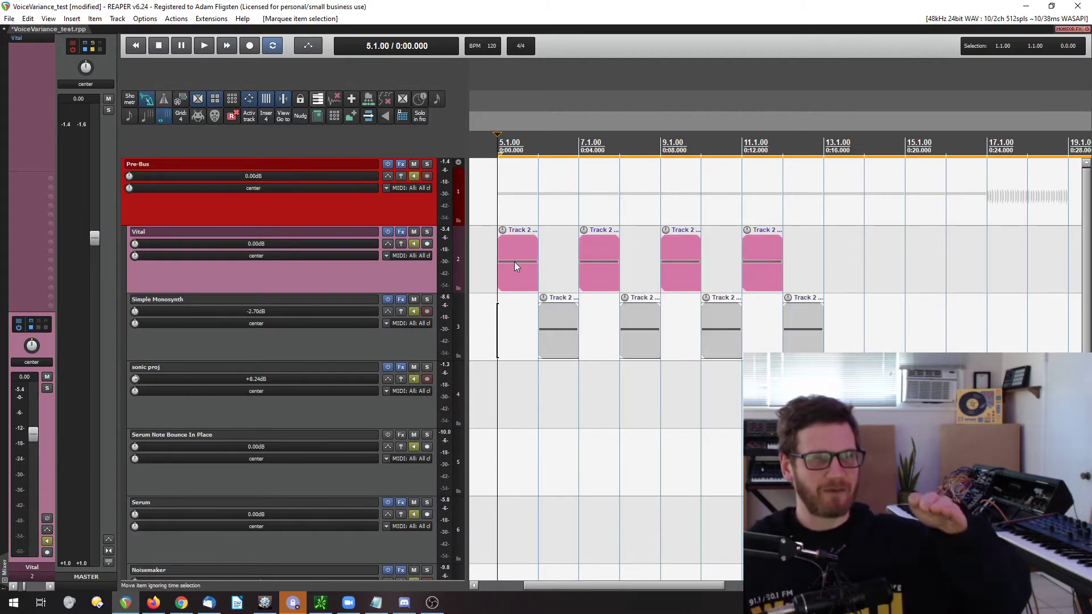
left_click(35, 36)
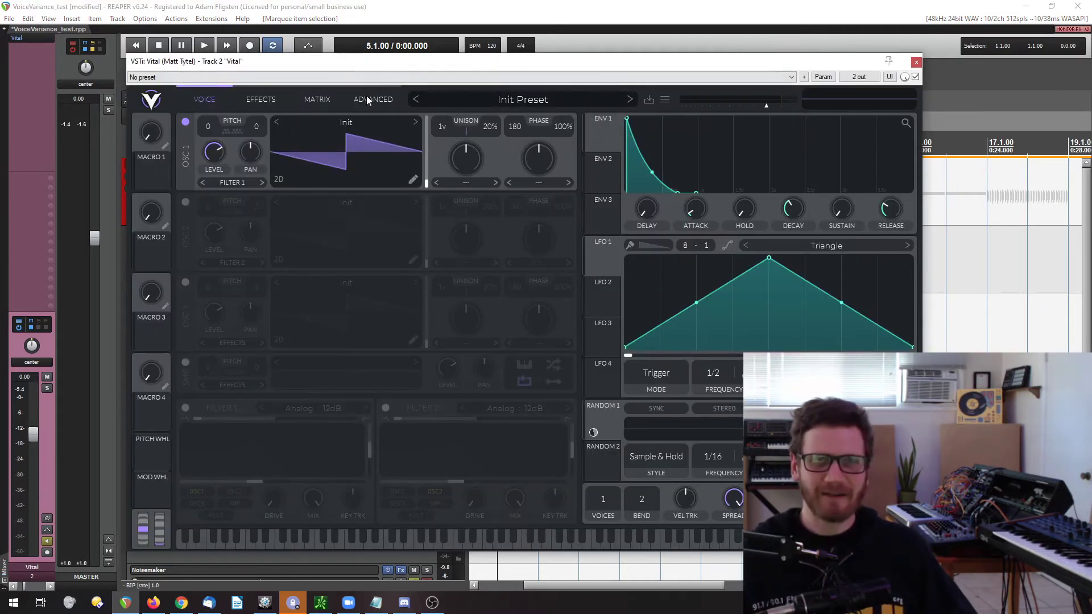
Try Vital's oversampling at 1x (Draft) and back to 2x, then view the Random 1 → Osc 1 Tune matrix.
left_click(375, 100)
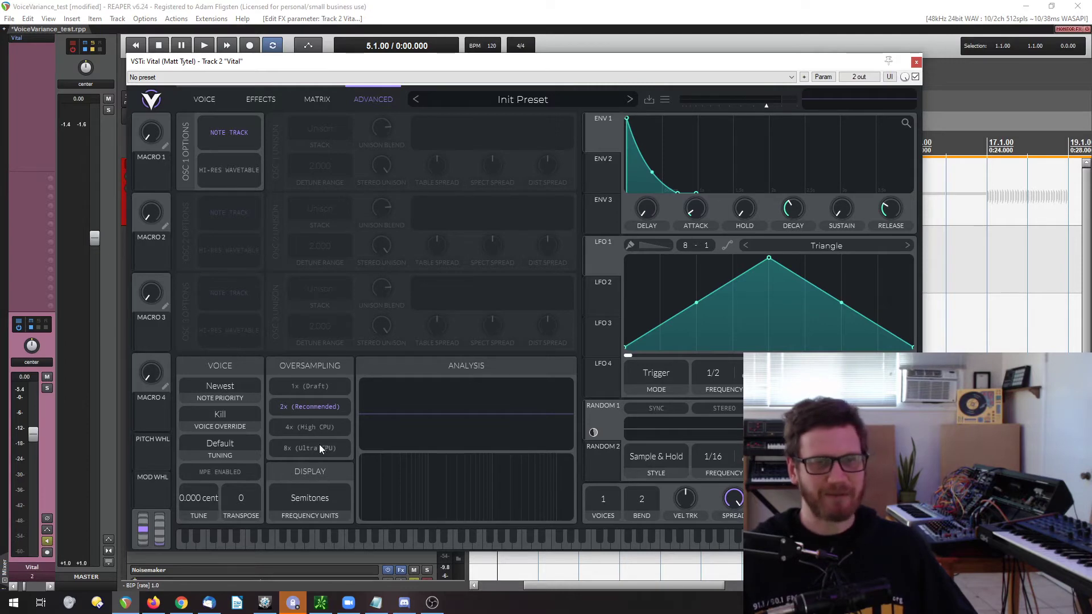
left_click(310, 387)
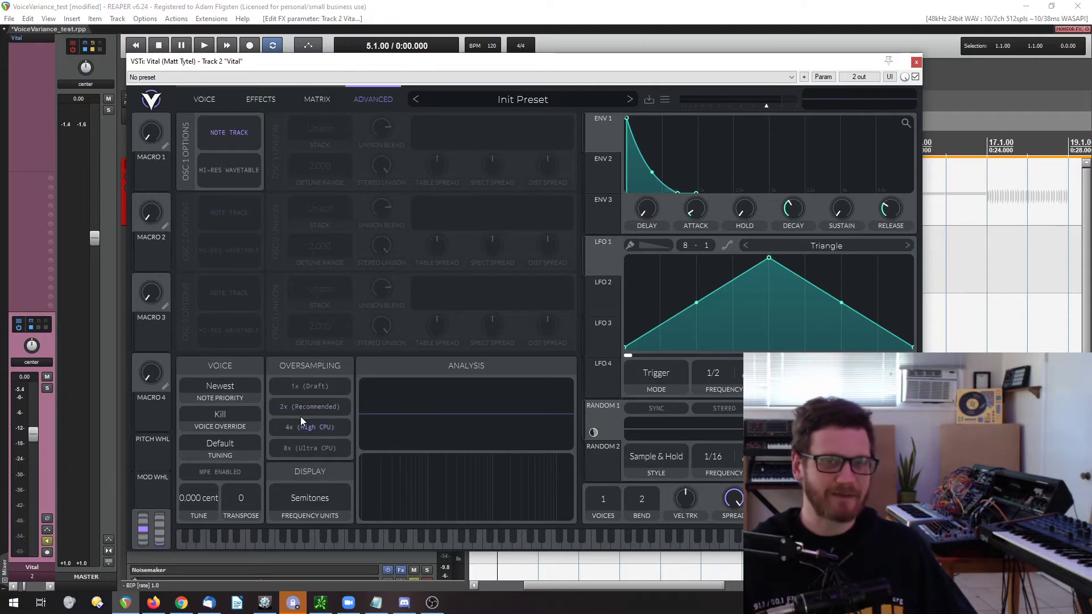
left_click(296, 407)
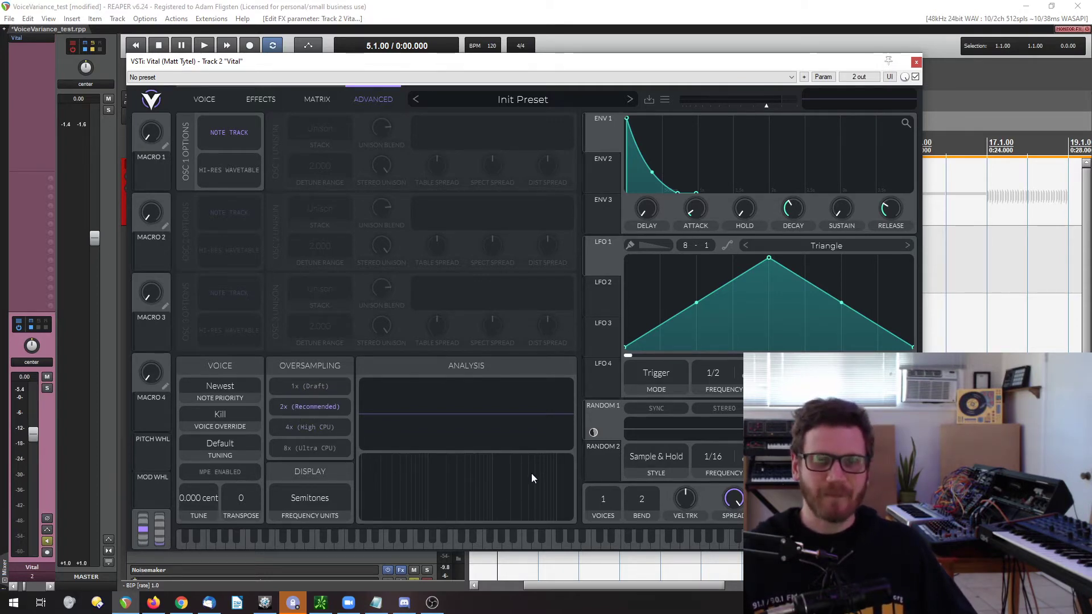
left_click(316, 98)
left_click_drag(368, 67, 767, 68)
Solo the Vital track and review Vital's oscillator settings and modulation matrix.
left_click(427, 232)
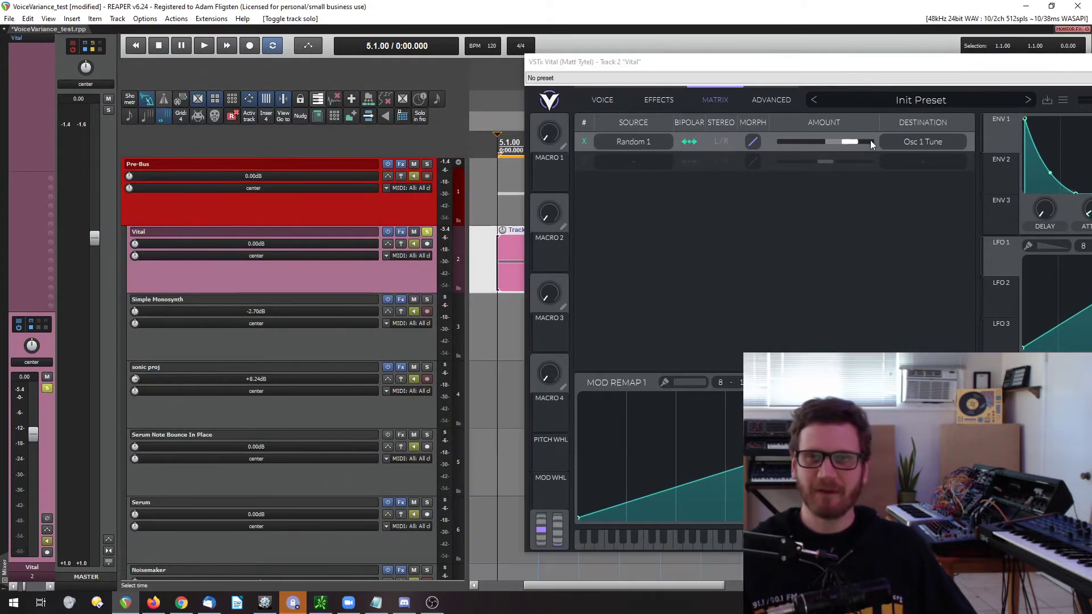
left_click_drag(726, 63, 412, 60)
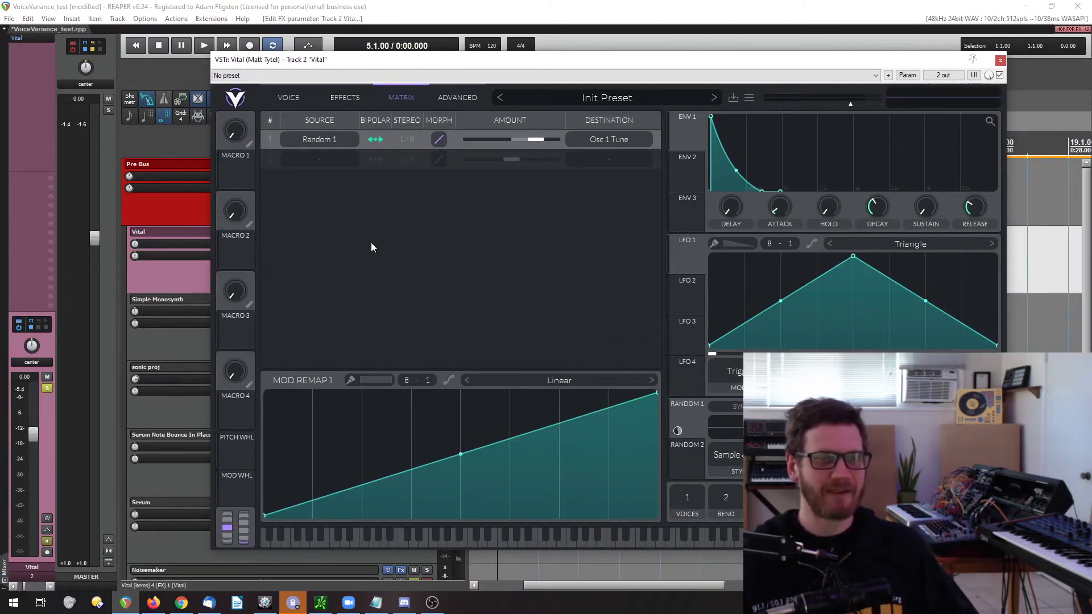
left_click_drag(401, 61, 421, 50)
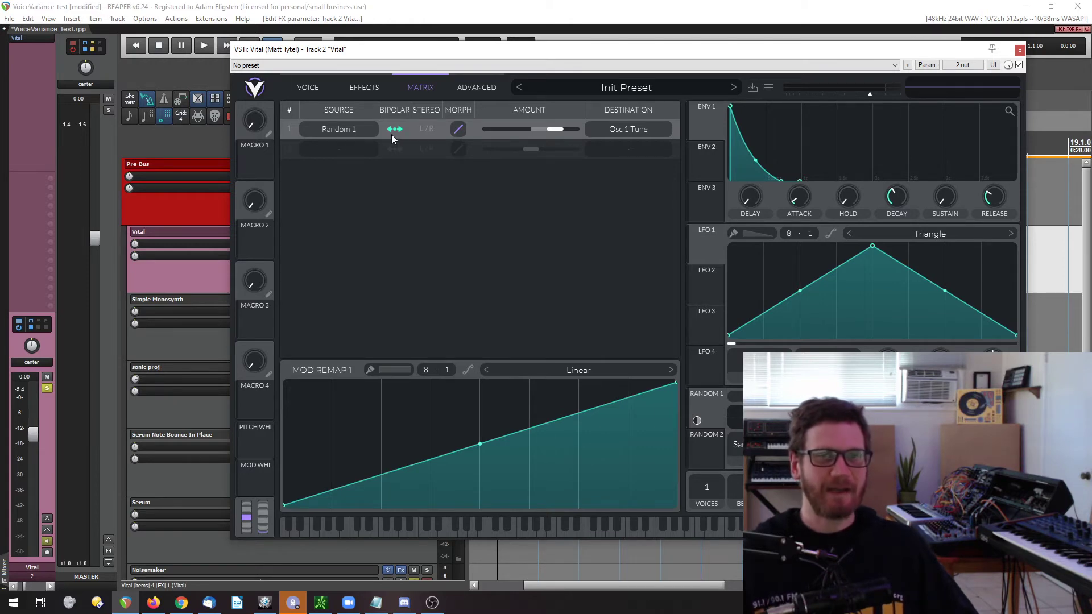
left_click(309, 87)
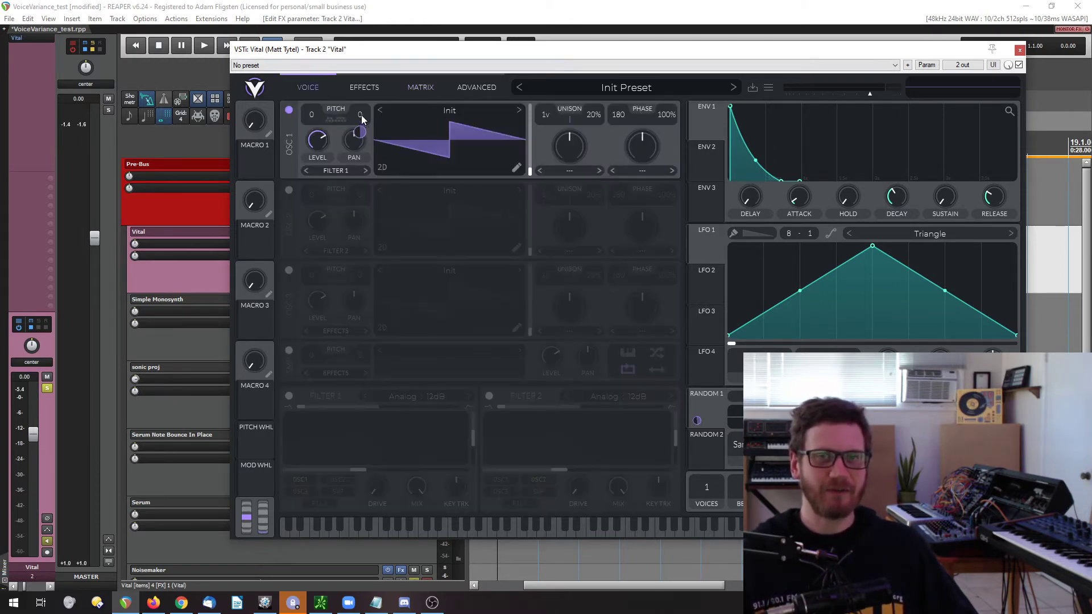
left_click(415, 87)
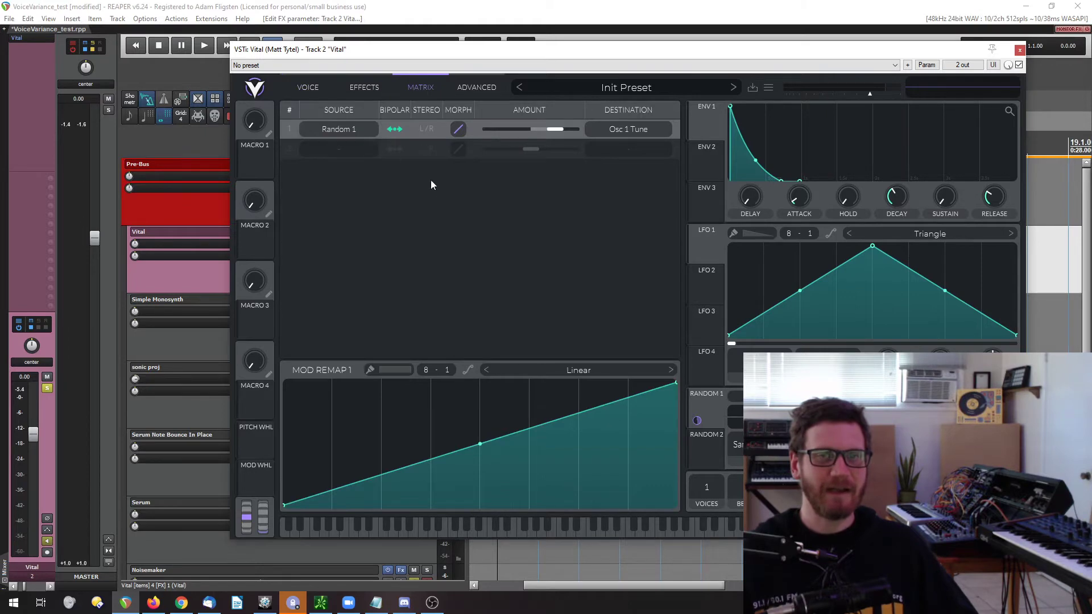
left_click_drag(380, 55, 734, 106)
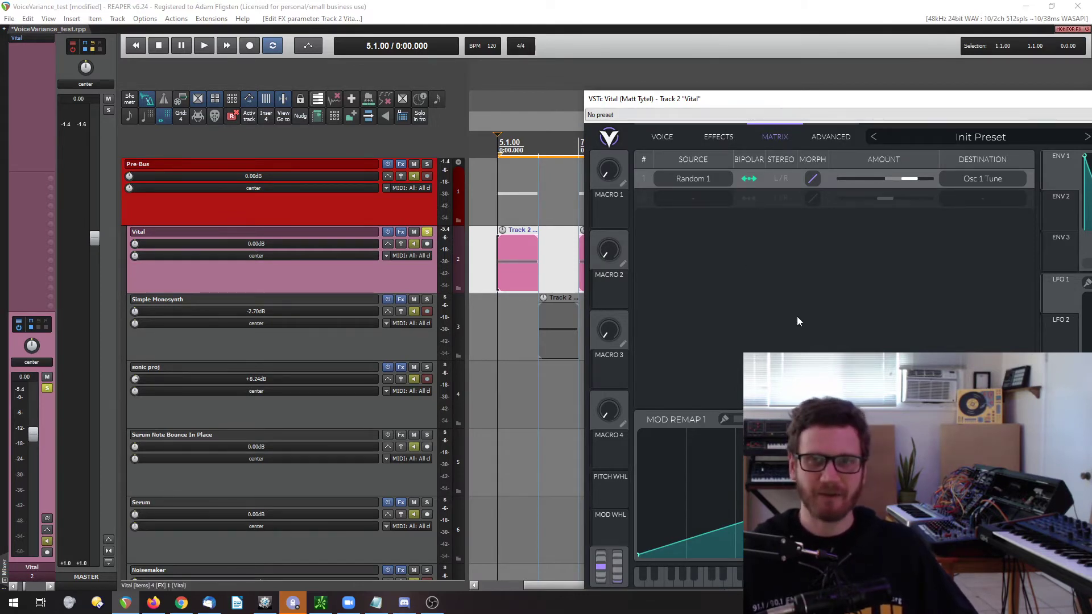
Audition the soloed Vital track twice, then review its oscillator and filter panels.
key("space")
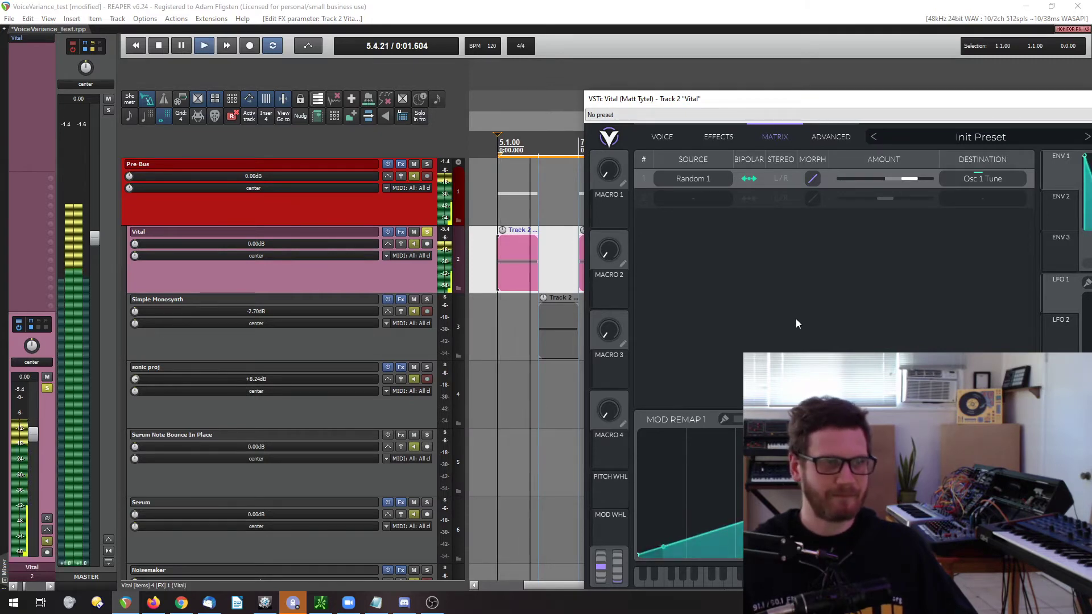
key("space")
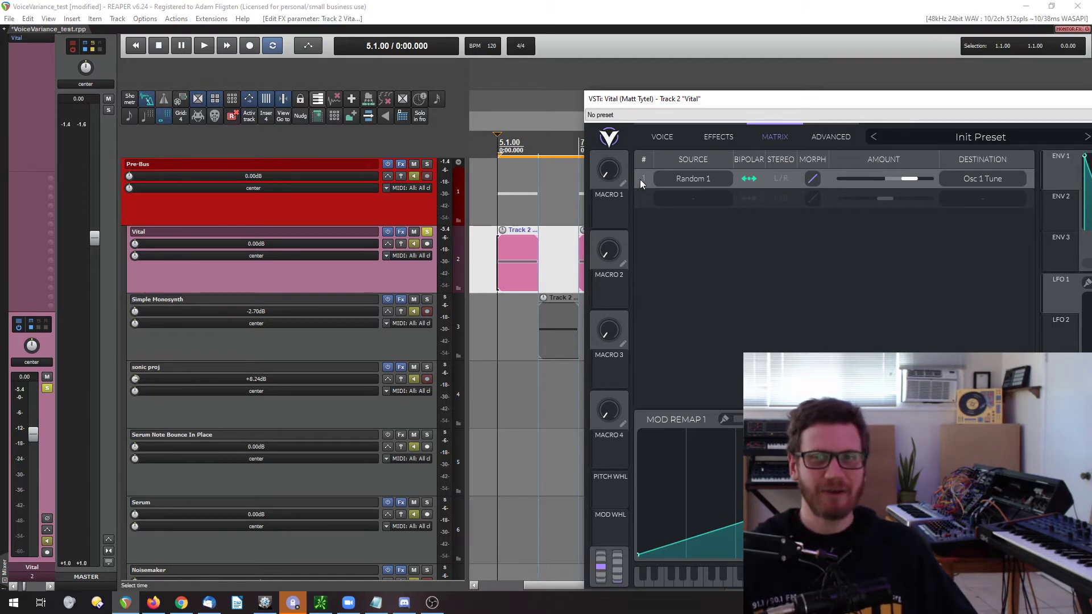
mouse_move(646, 179)
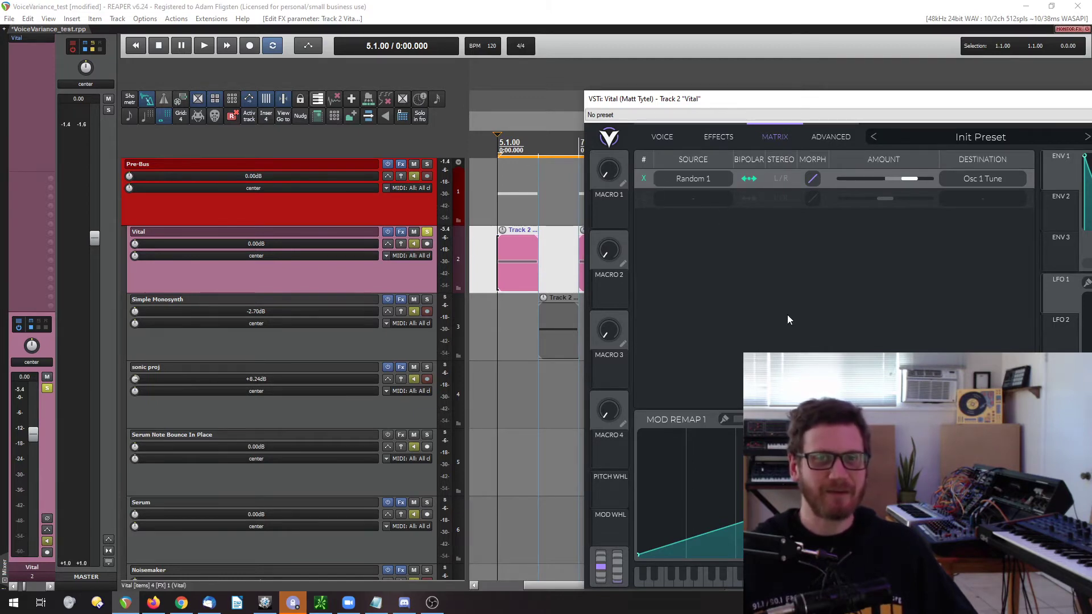
key("space")
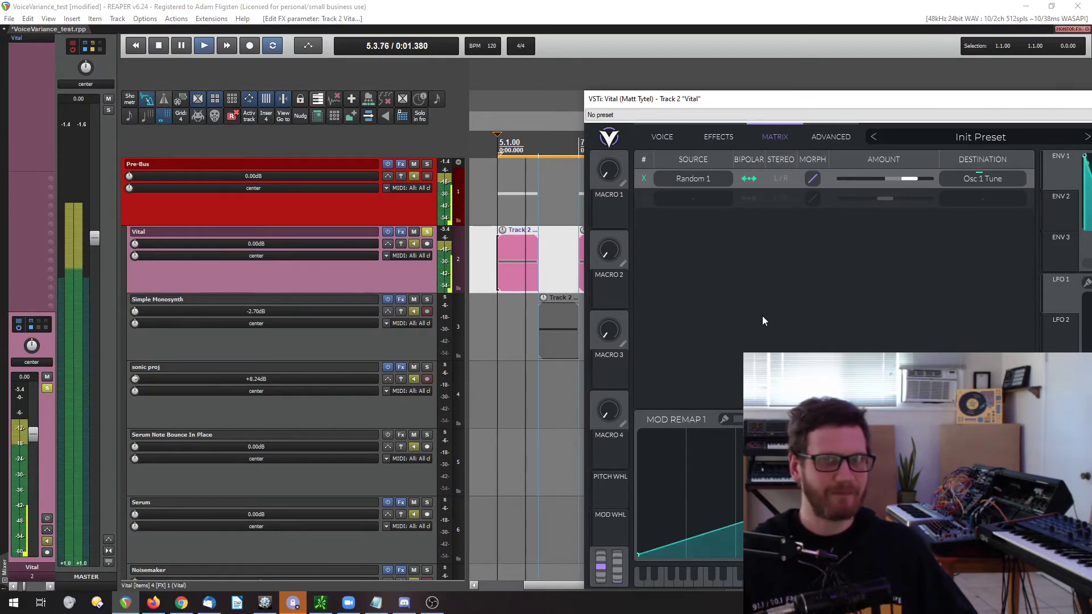
key("space")
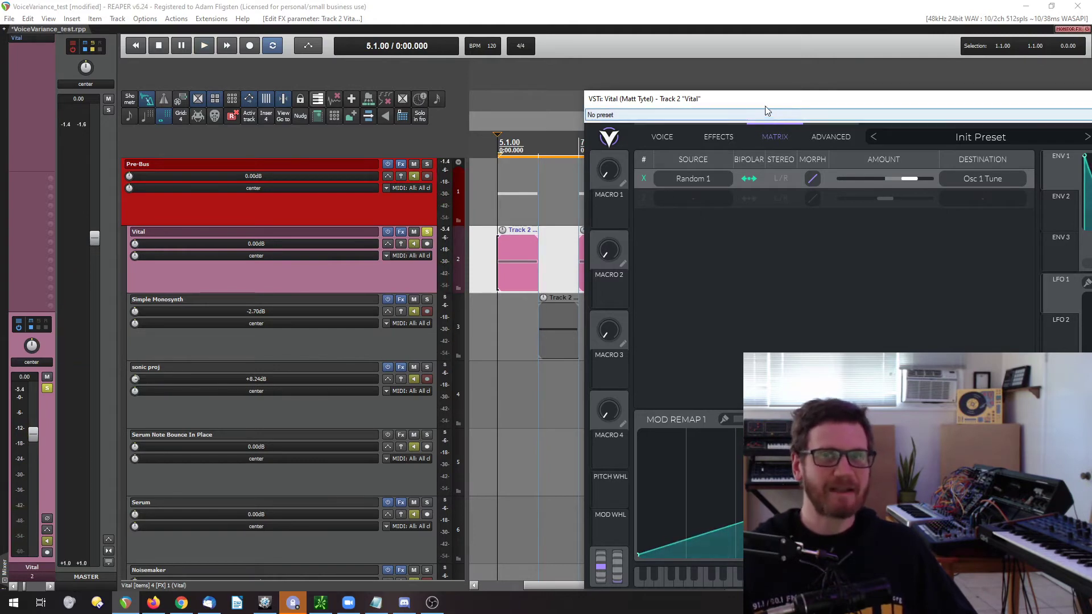
left_click_drag(766, 110, 321, 70)
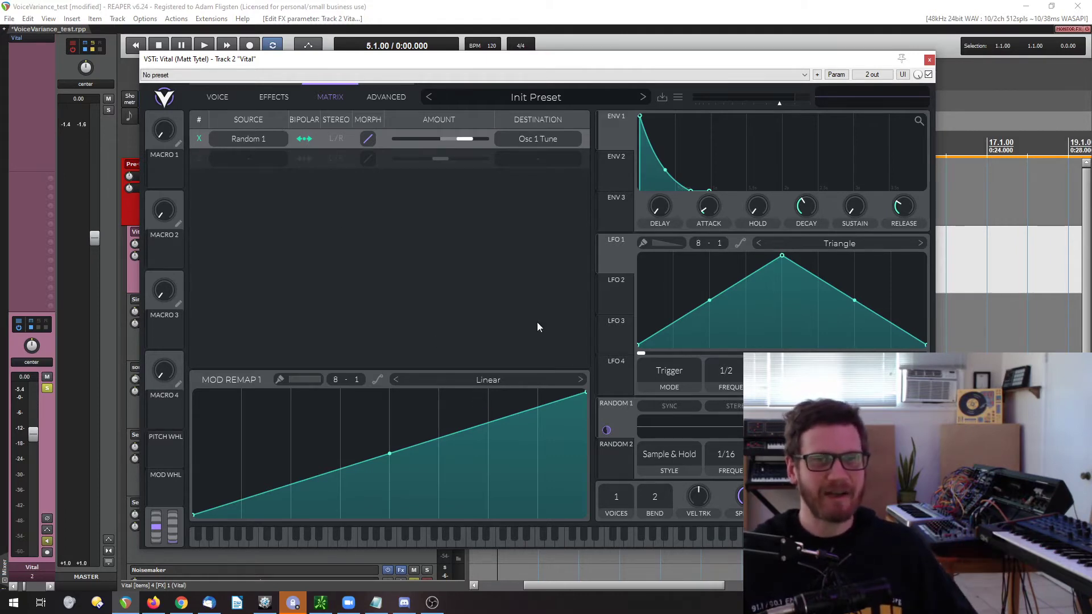
left_click(230, 106)
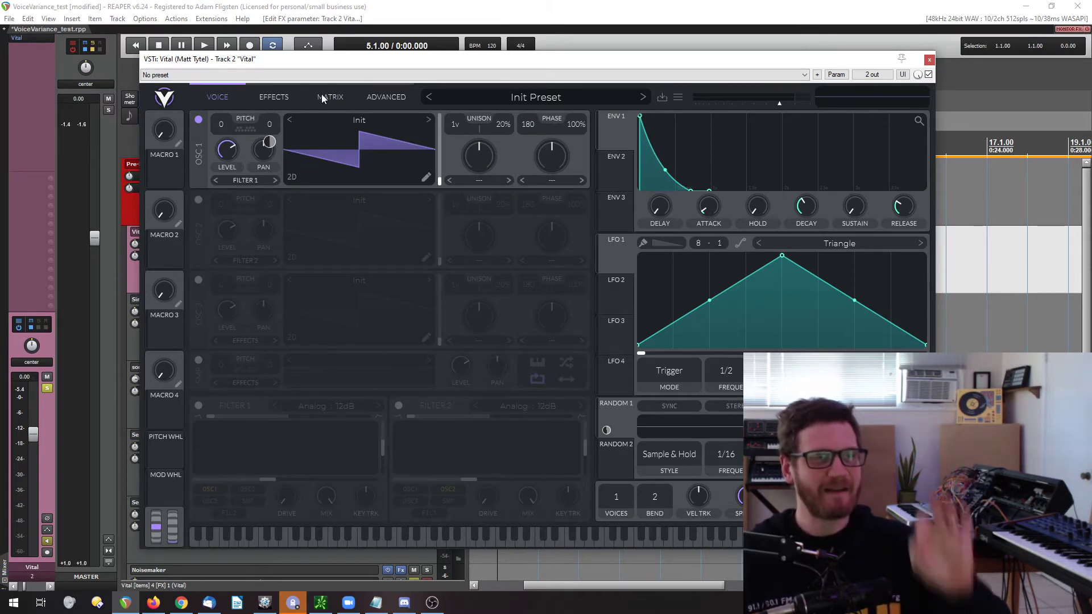
Close Vital, unsolo its track, and switch to the Voice Component Modeling article.
left_click(929, 59)
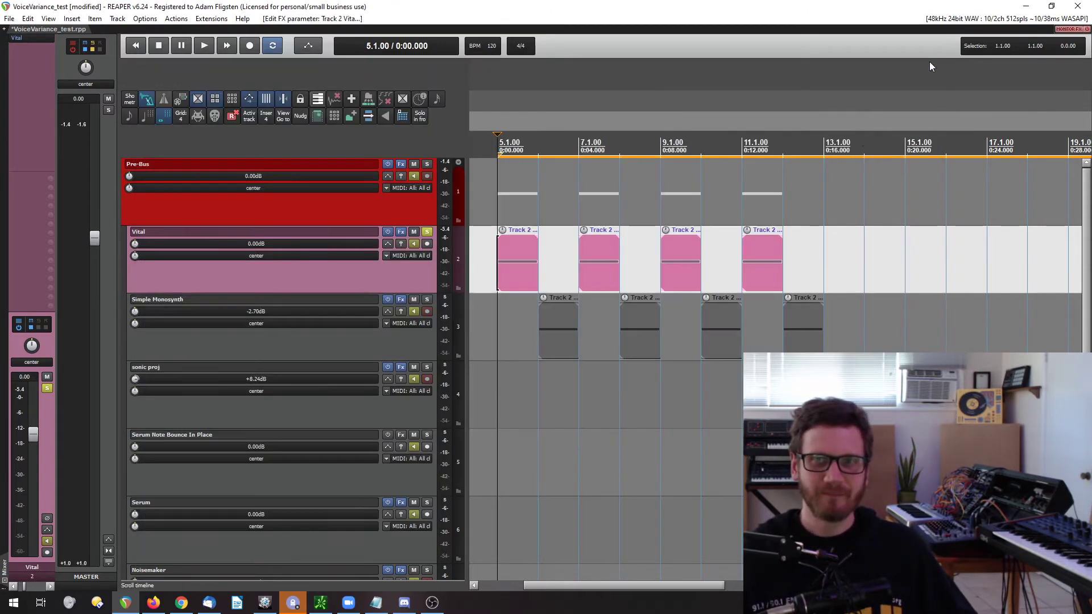
left_click(427, 232)
scroll(631, 379, "down", 2)
scroll(632, 379, "down", 1)
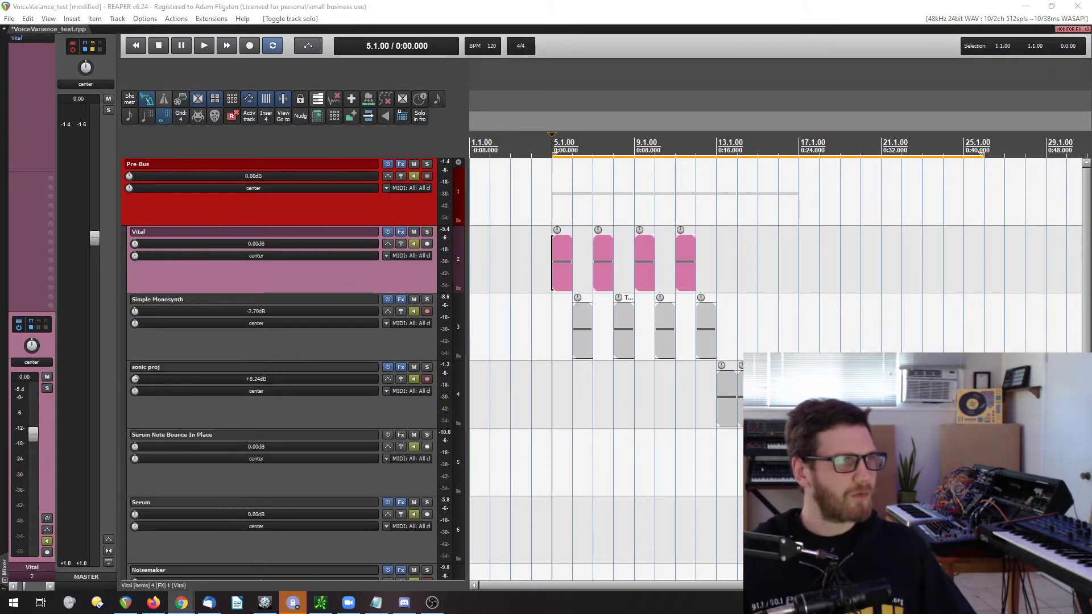
key("alt+Tab")
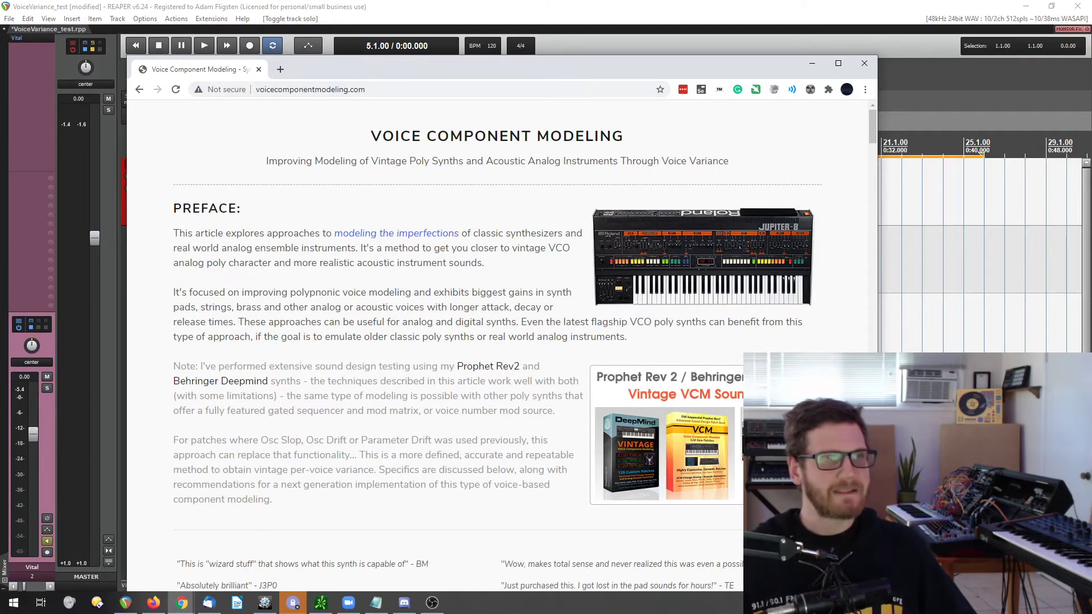
Alt+Tab from the Voice Component Modeling article back toward the REAPER project.
key("alt+Tab")
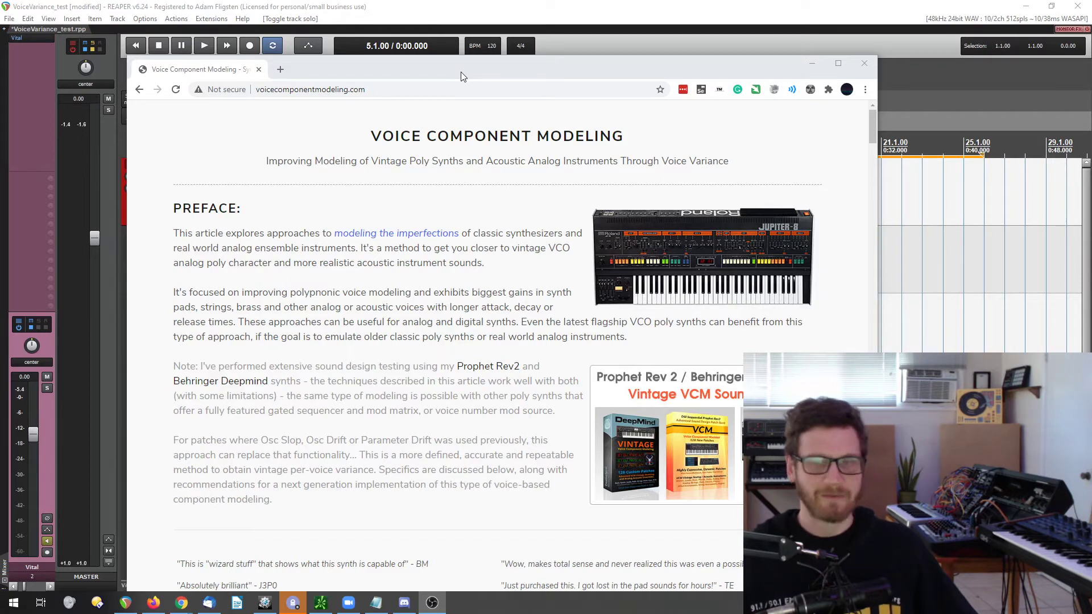
Back in REAPER, select the sonic proj track and open its OP-X PRO-II synth.
left_click(506, 17)
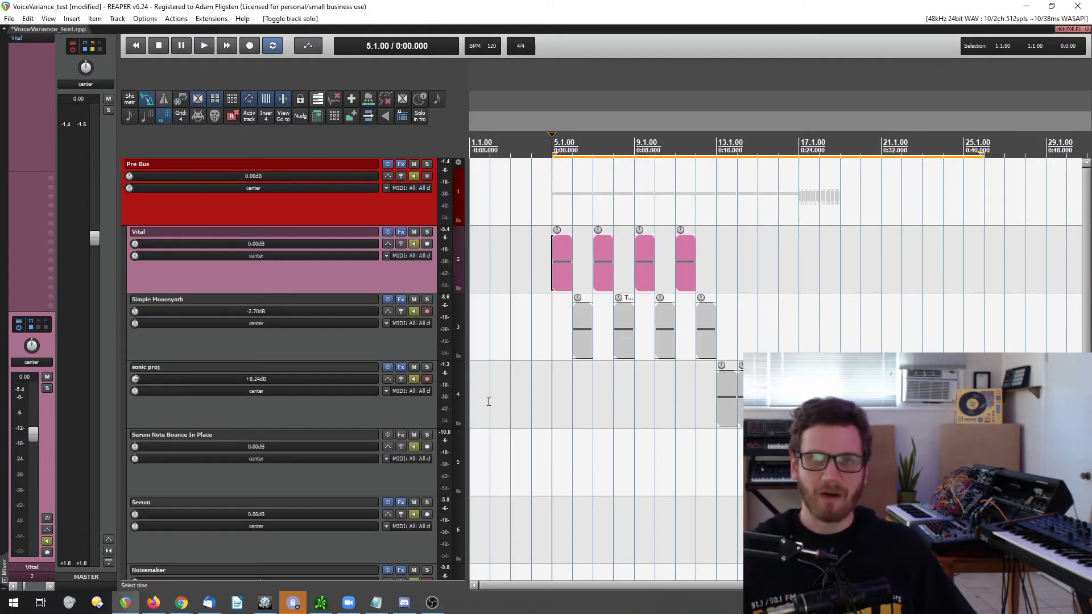
left_click(261, 401)
left_click(29, 37)
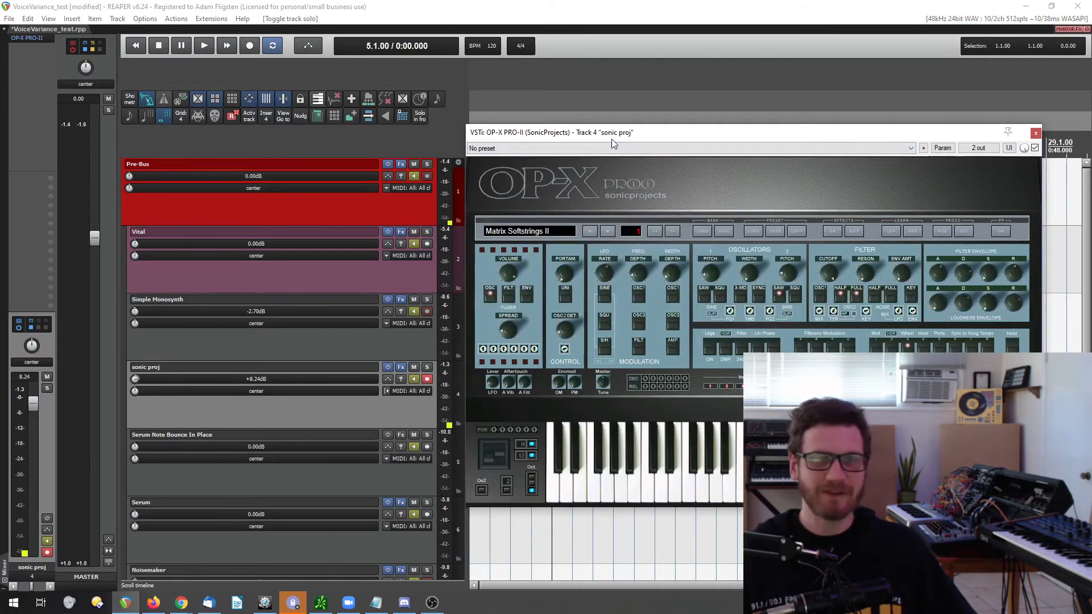
left_click_drag(643, 132, 253, 49)
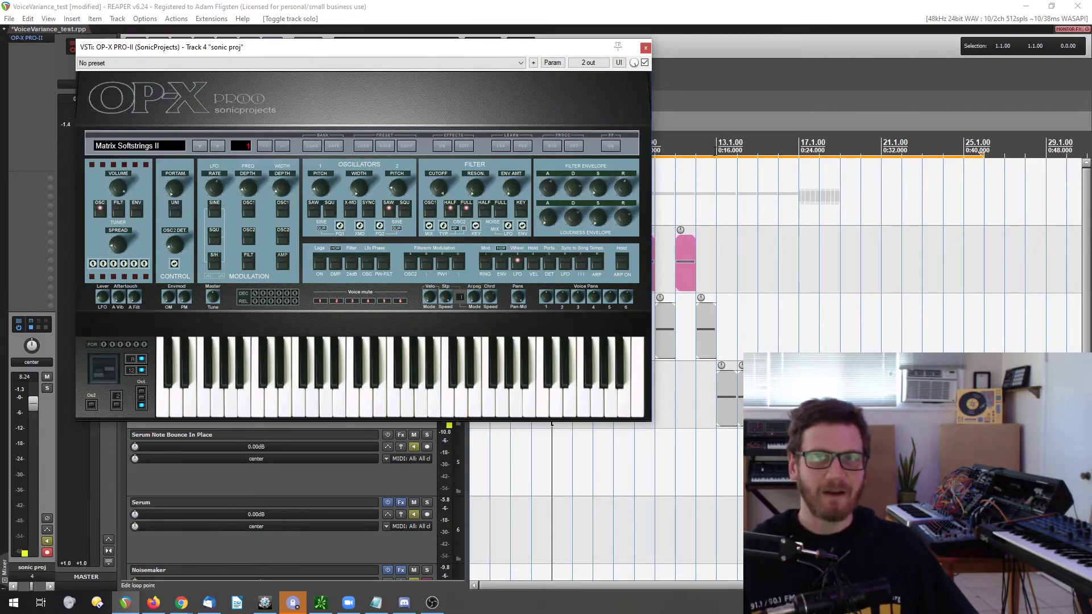
Set a time selection from bar 13 to 17 with the synth placed beside the timeline.
left_click_drag(717, 159, 800, 159)
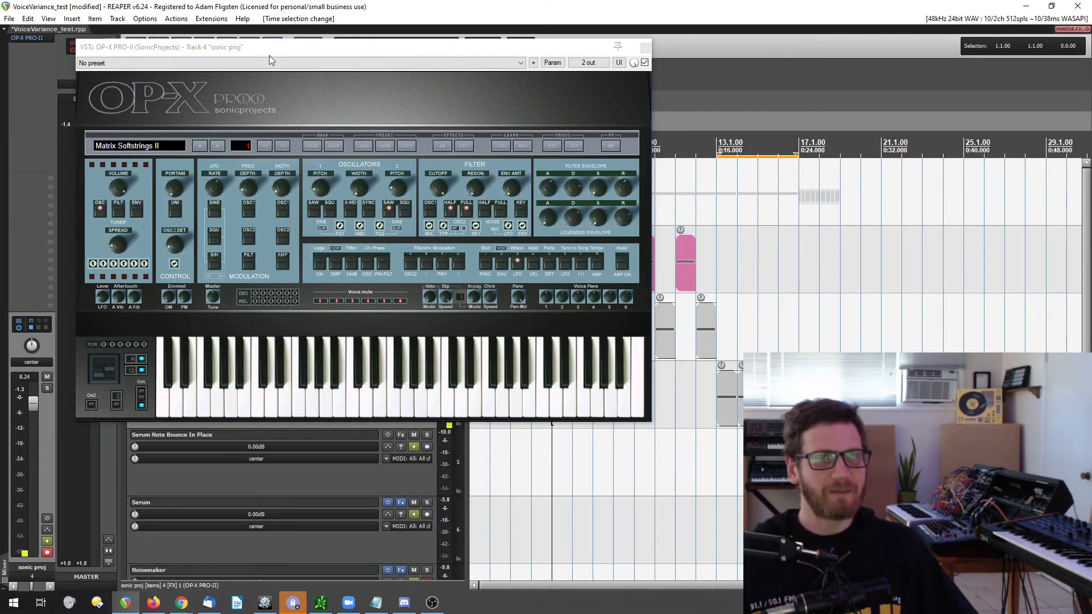
left_click_drag(270, 52, 300, 70)
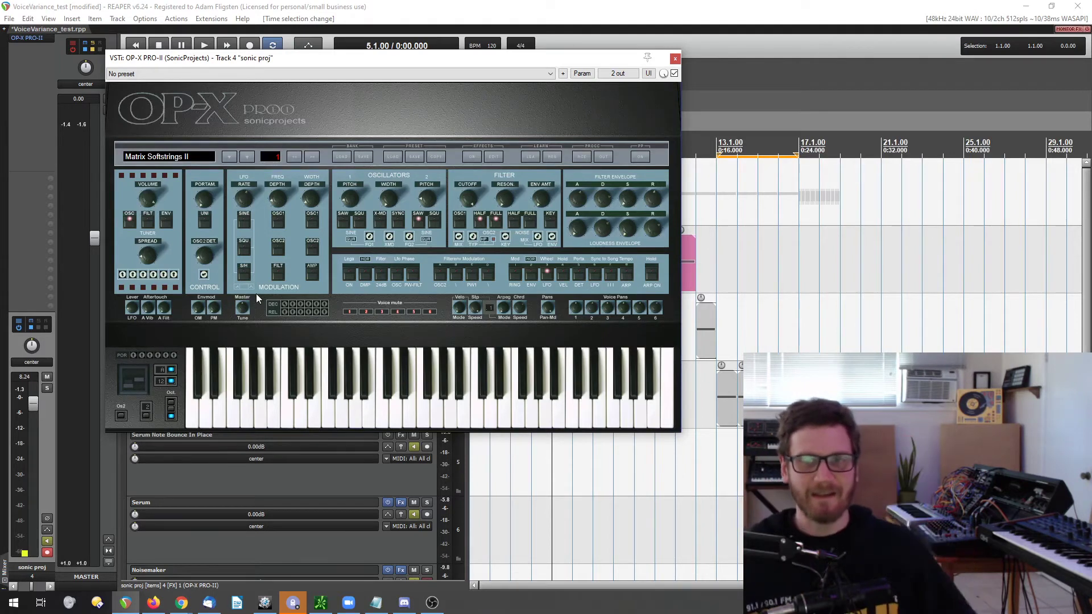
left_click_drag(414, 60, 342, 72)
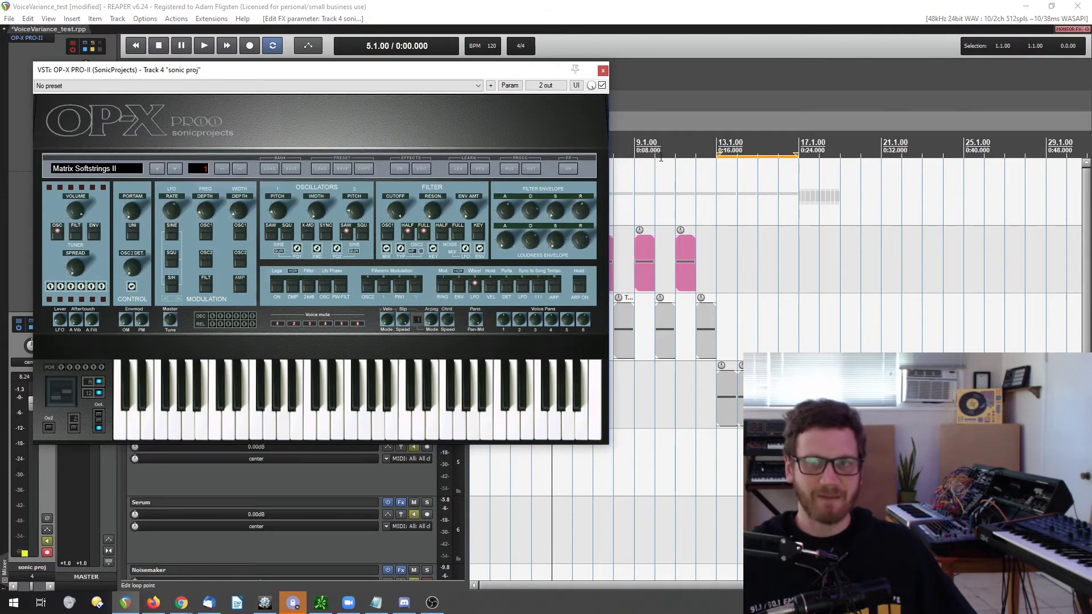
Play and stop the loop from bar 13 to hear the OP-X PRO-II synth.
left_click(718, 149)
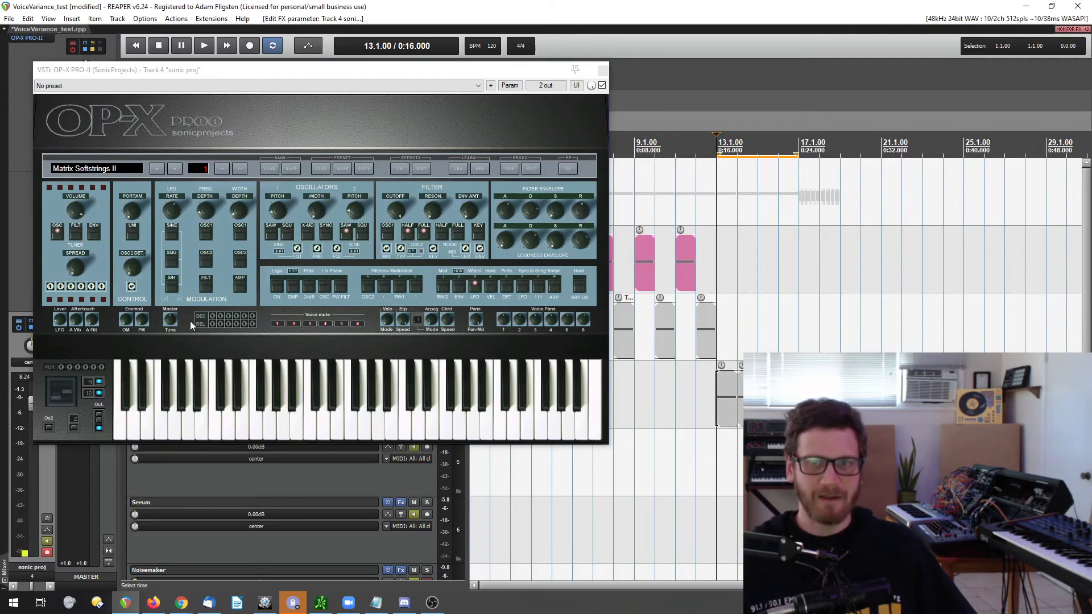
key("space")
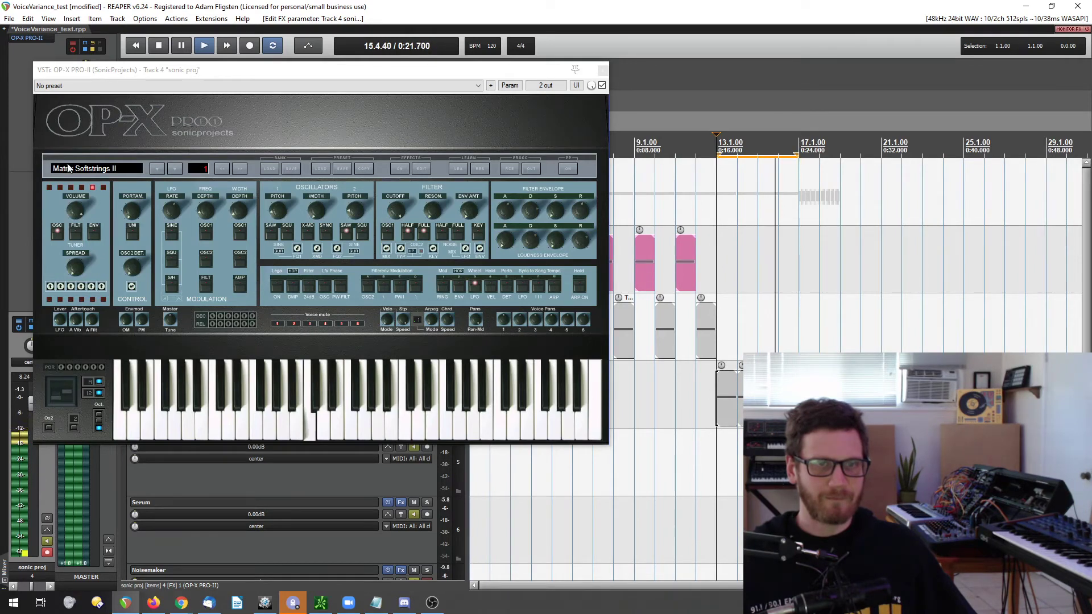
key("space")
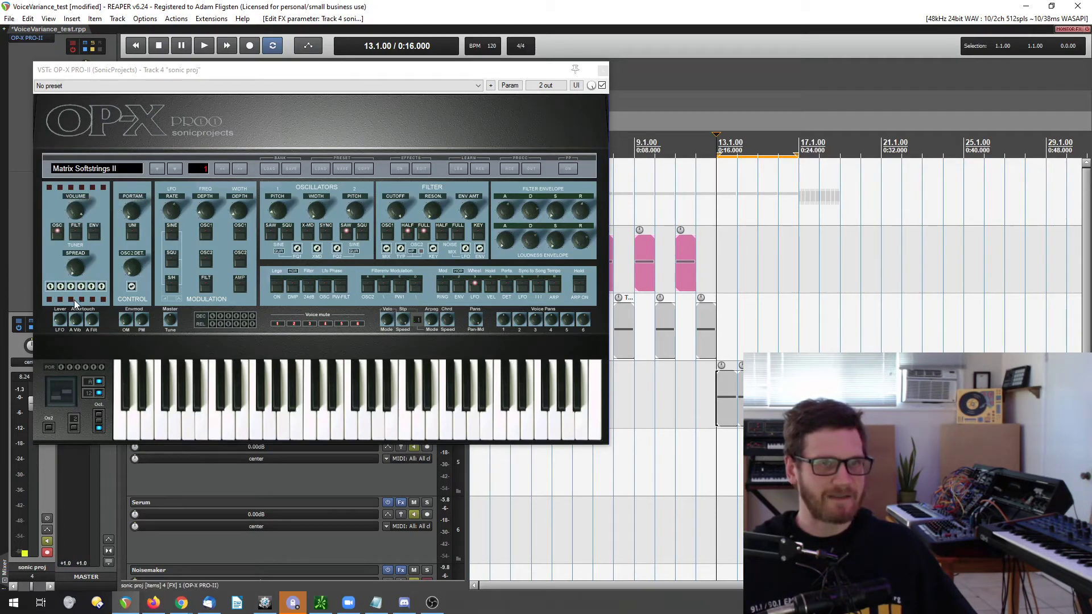
Restart playback with the synth window moved aside, then select the Pre-Bus track.
left_click(77, 255)
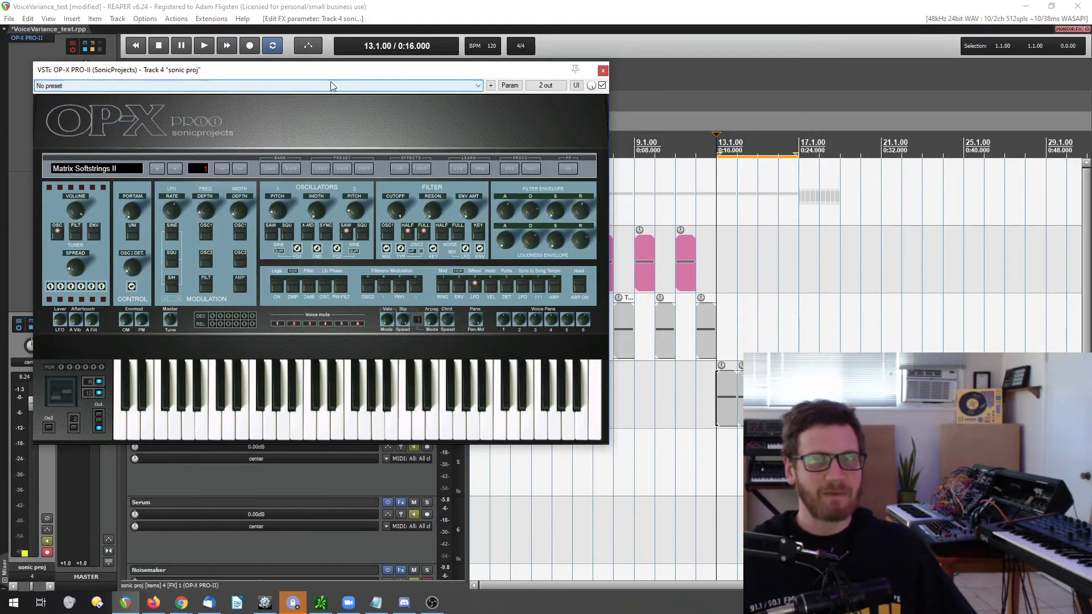
left_click_drag(331, 76, 364, 104)
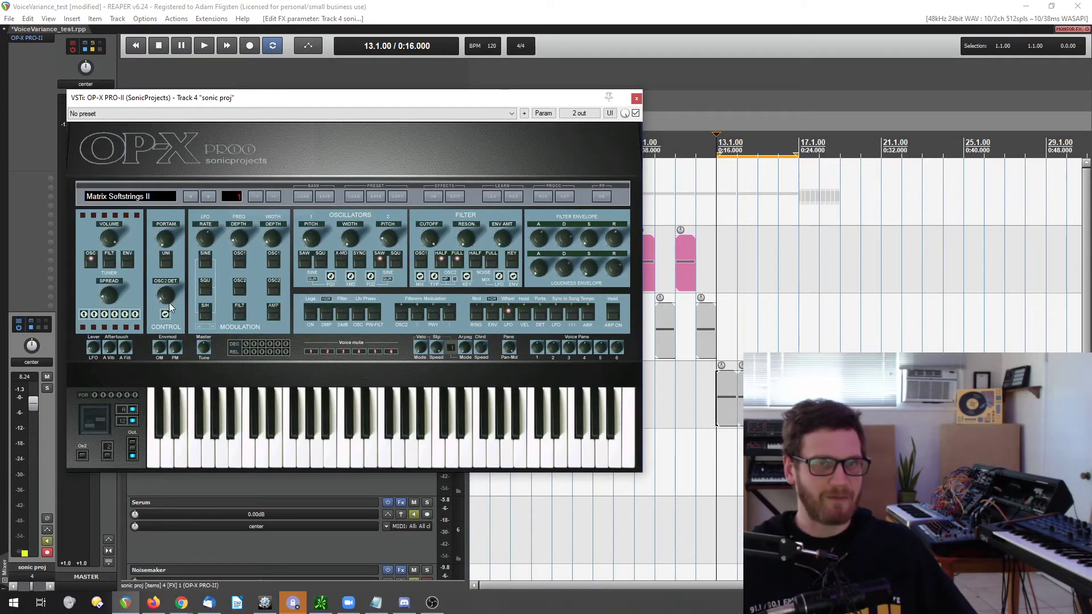
key("space")
left_click_drag(246, 100, 488, 129)
left_click(211, 201)
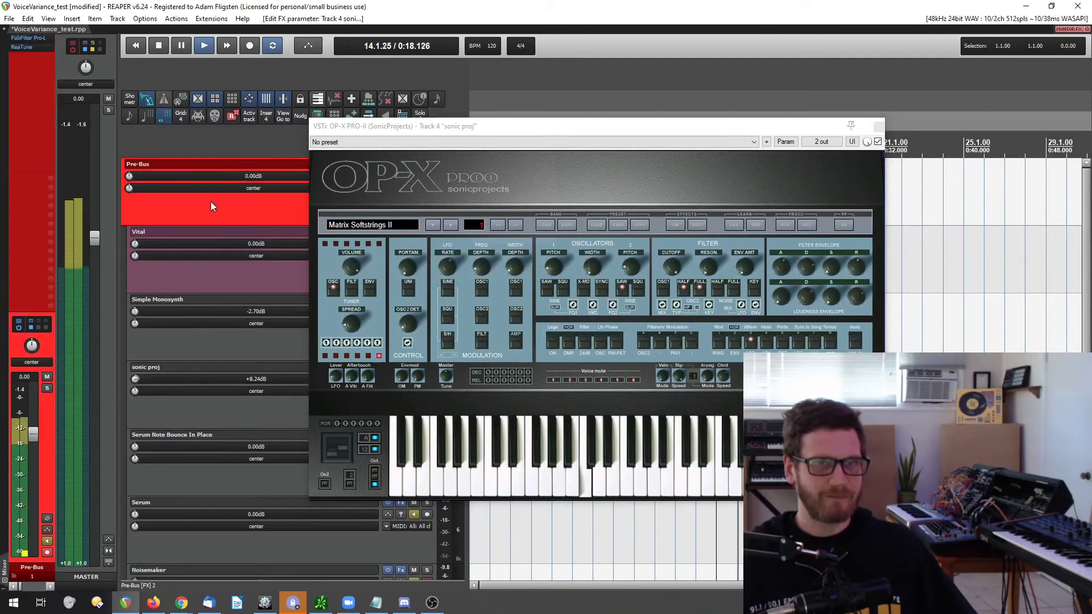
Open ReaTune on Pre-Bus, read the synth as C4 a few cents sharp, and pause.
left_click(31, 47)
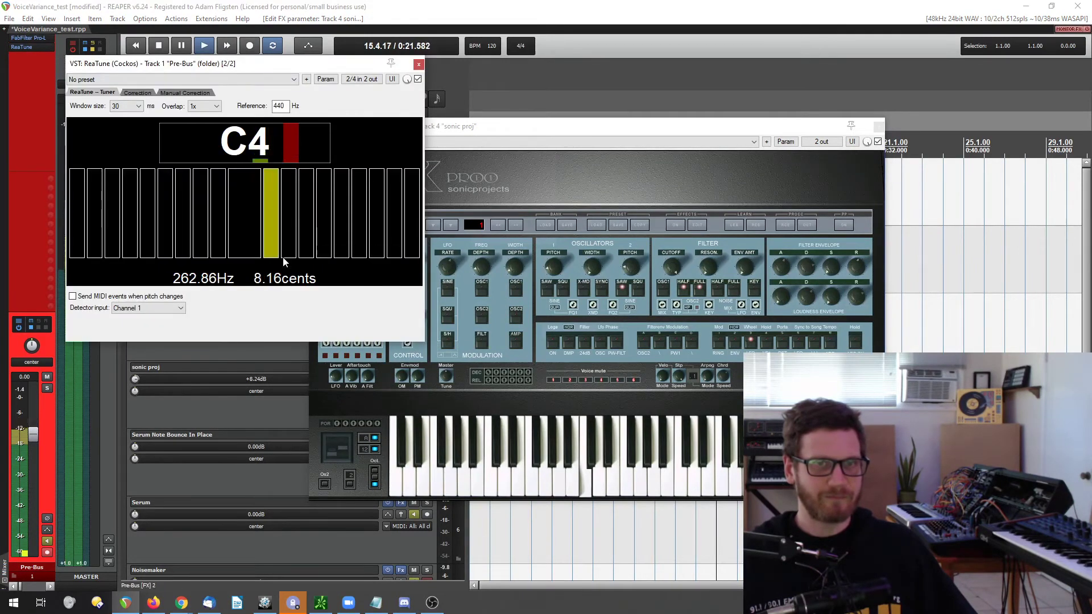
key("ctrl+space")
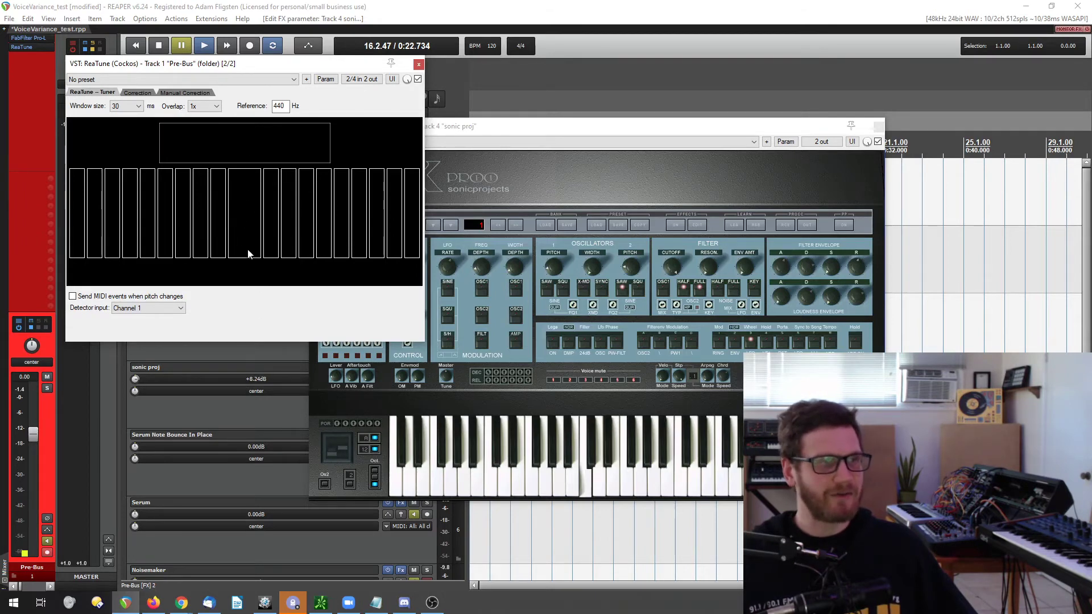
left_click_drag(541, 132, 577, 125)
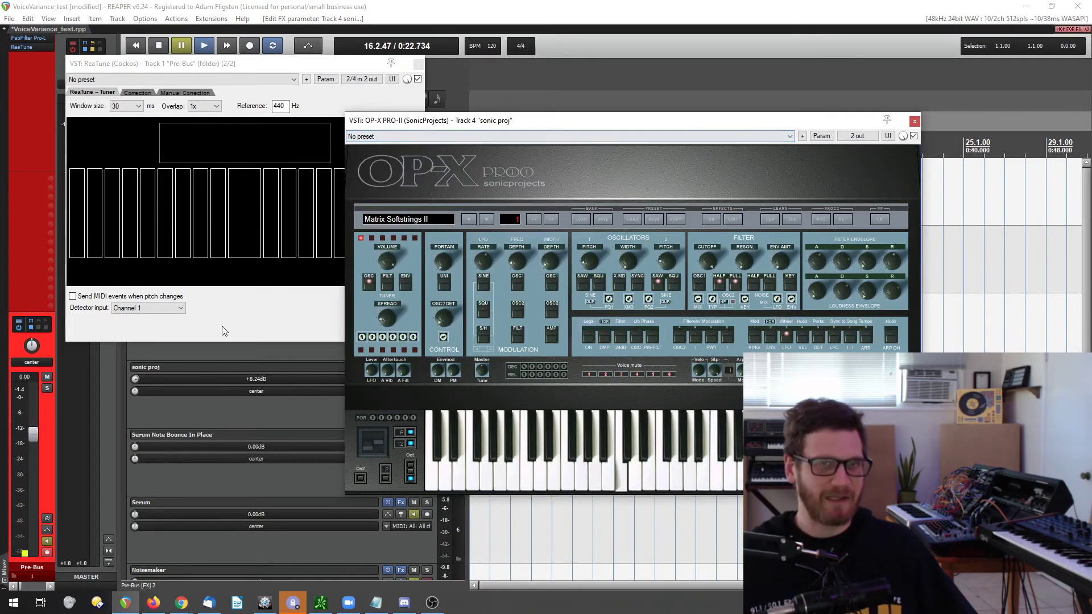
left_click(221, 304)
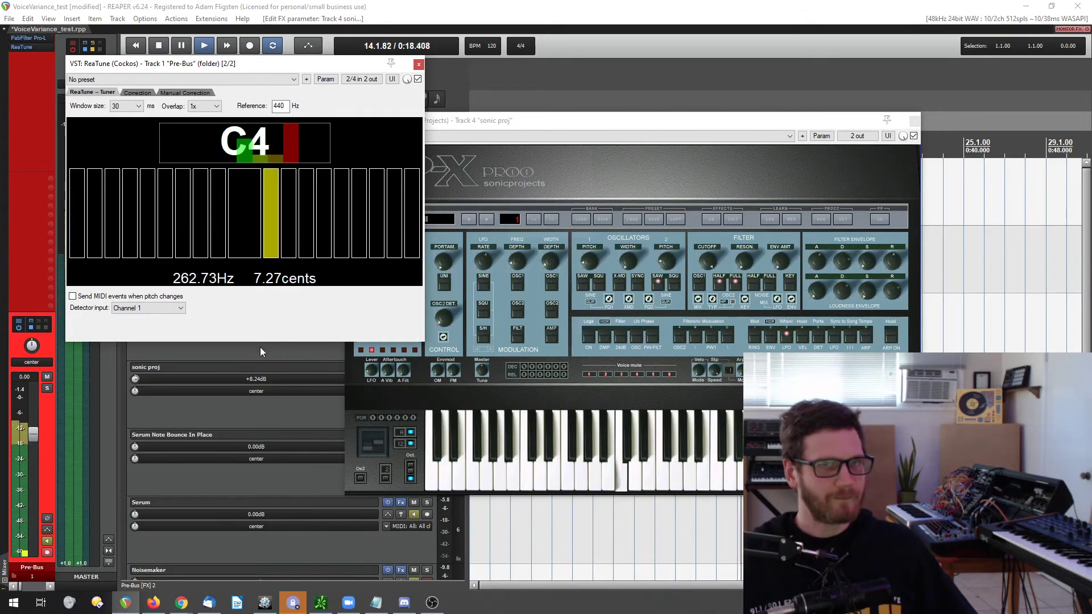
key("ctrl+space")
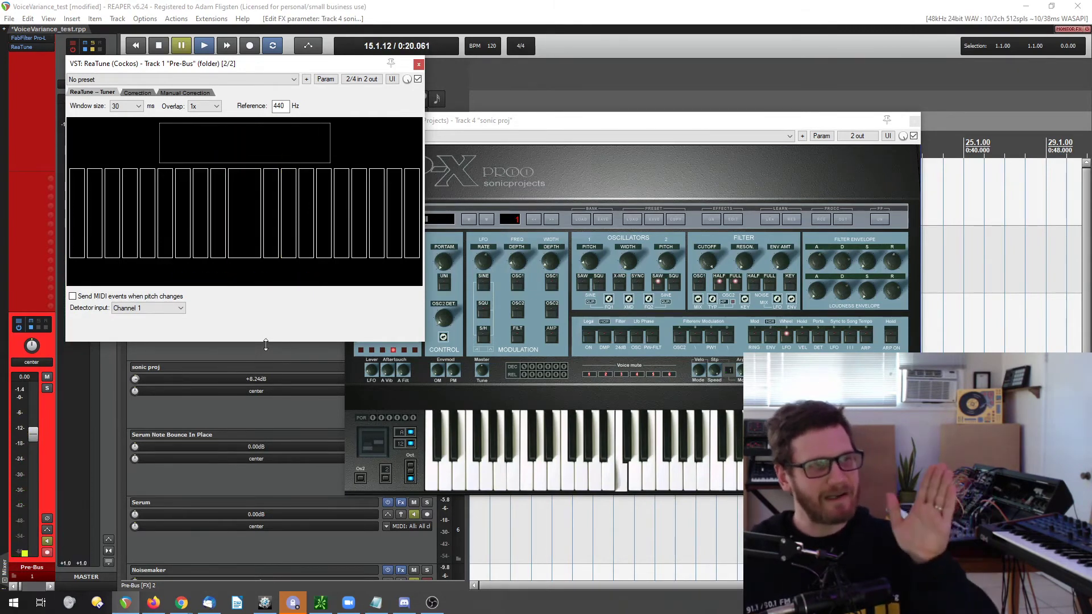
Rearrange the synth and tuner windows, then close ReaTune.
left_click(548, 120)
left_click_drag(548, 121, 551, 124)
left_click_drag(147, 59, 201, 135)
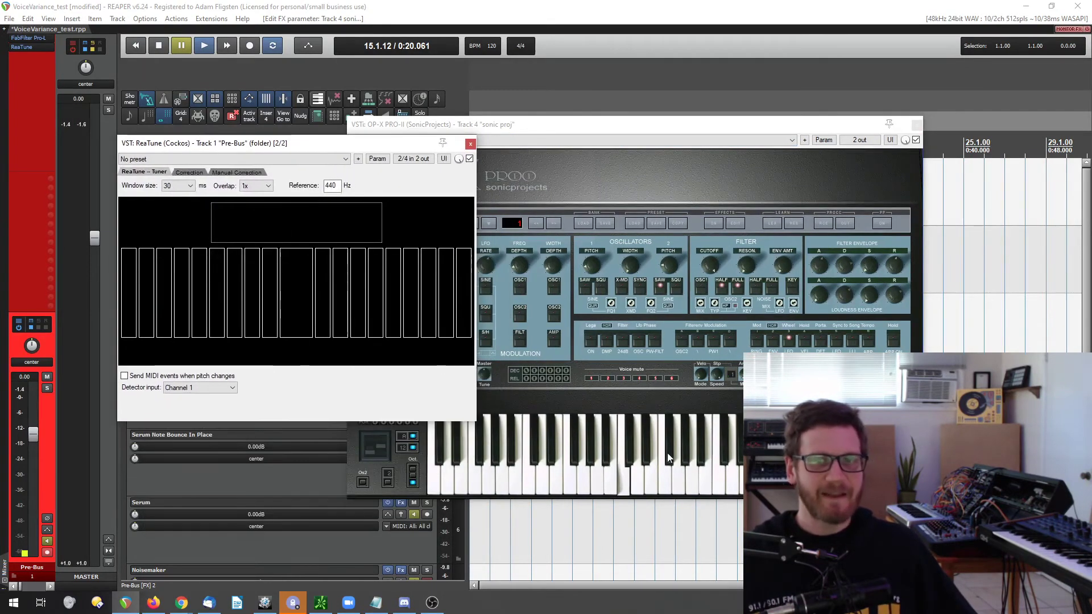
left_click_drag(387, 124, 405, 123)
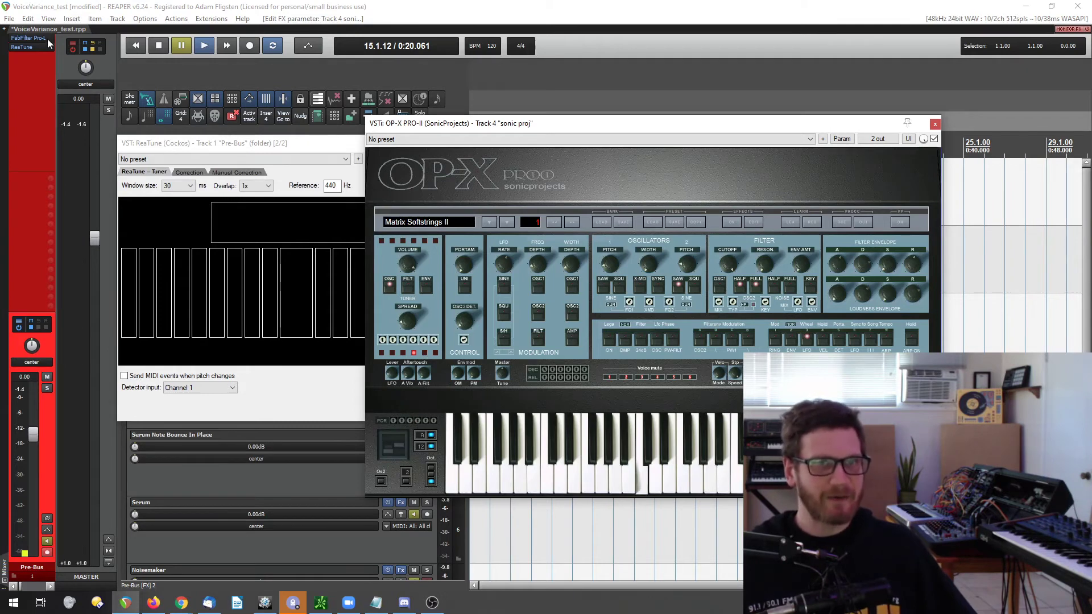
left_click_drag(286, 143, 476, 239)
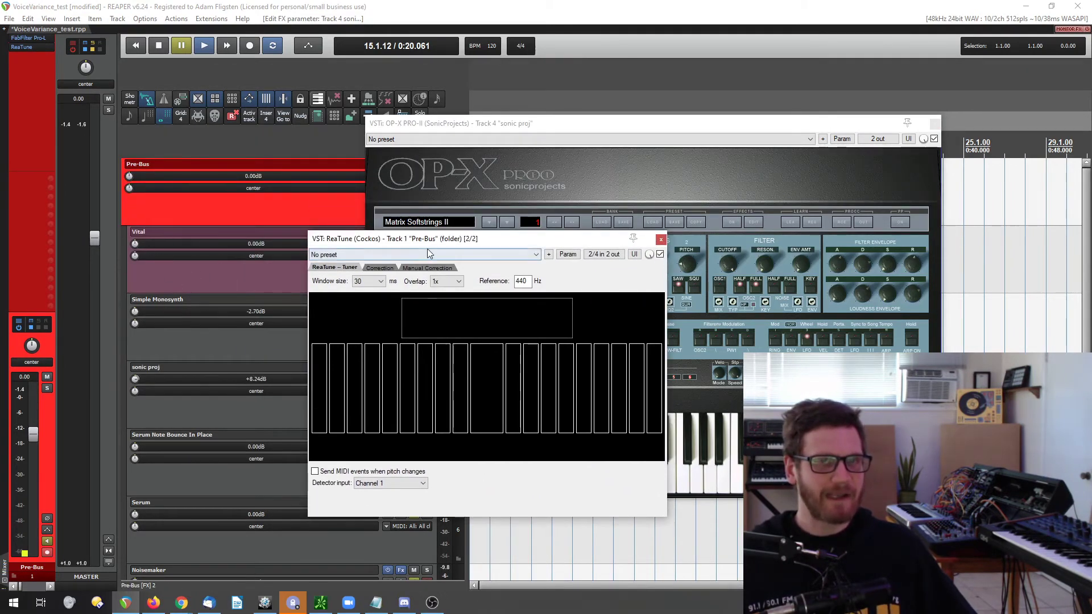
left_click_drag(428, 248, 273, 101)
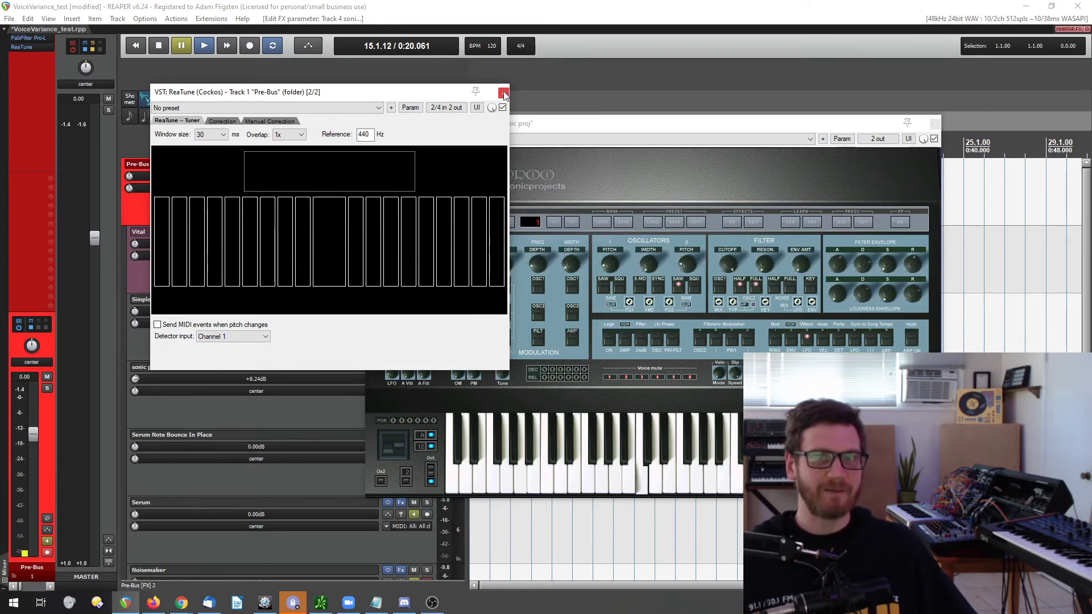
left_click(503, 93)
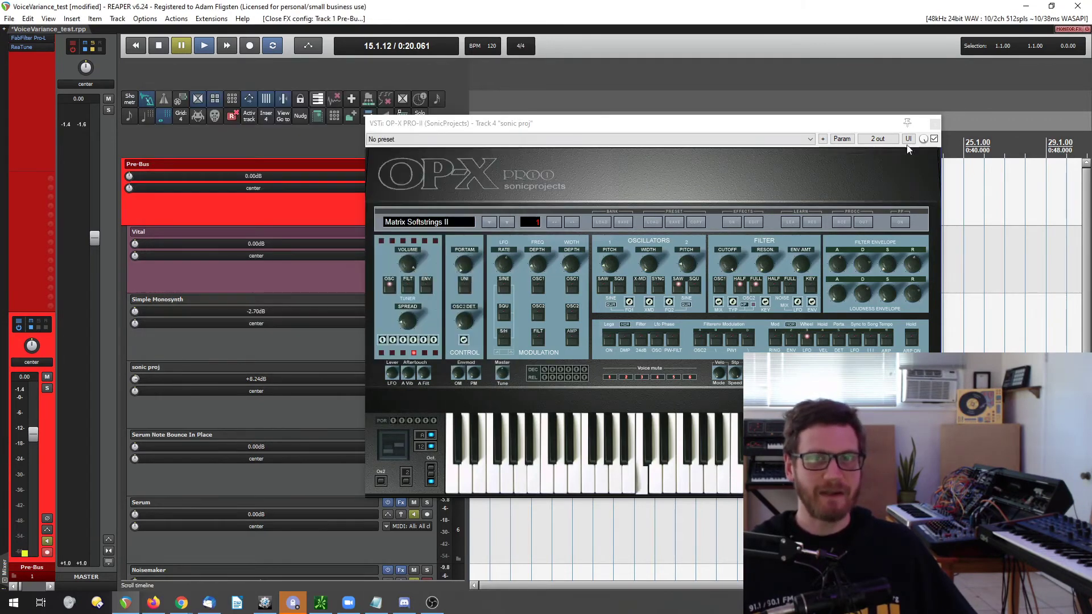
Close OP-X PRO-II, select the sonic proj track and its item, then bring up the article in Chrome.
left_click(939, 126)
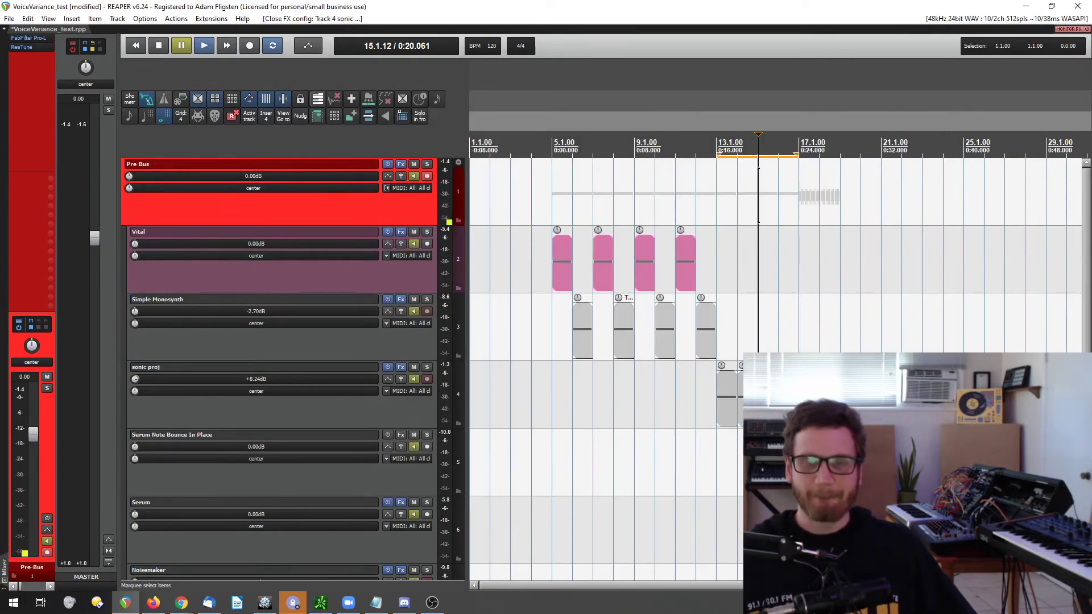
left_click_drag(737, 393, 700, 401)
left_click(345, 401)
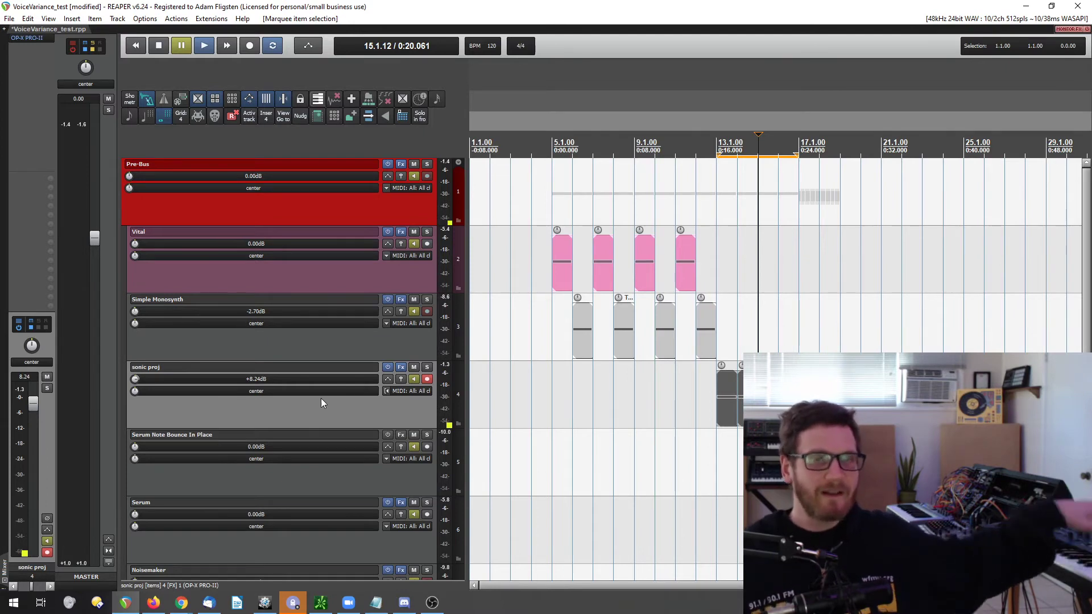
left_click(182, 605)
left_click(207, 559)
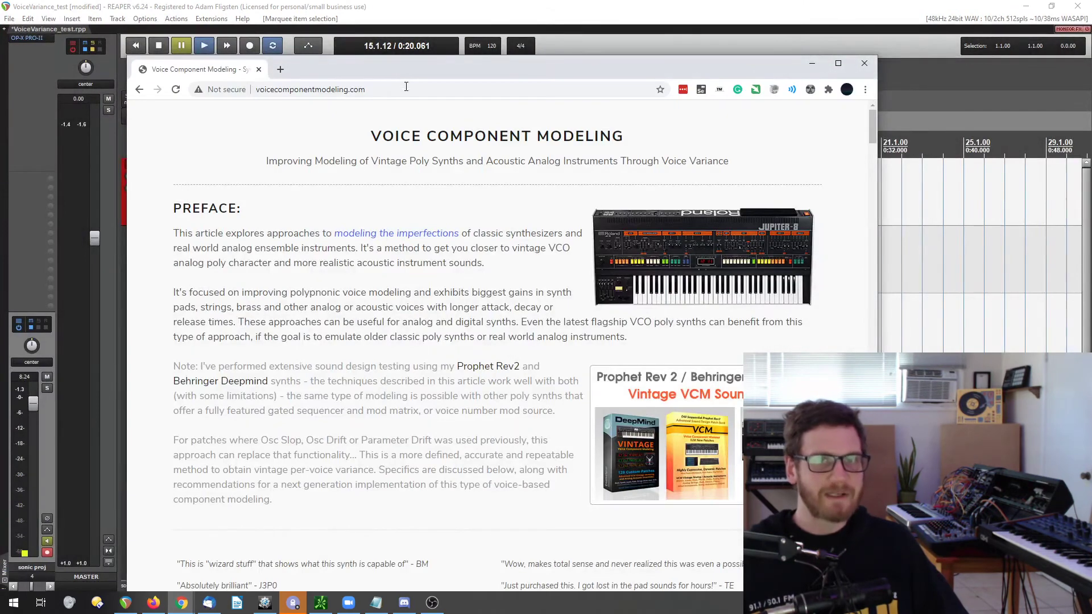
Read the article's preface, briefly highlighting the vintage VCO character sentence, then minimize Chrome.
left_click_drag(402, 83, 414, 68)
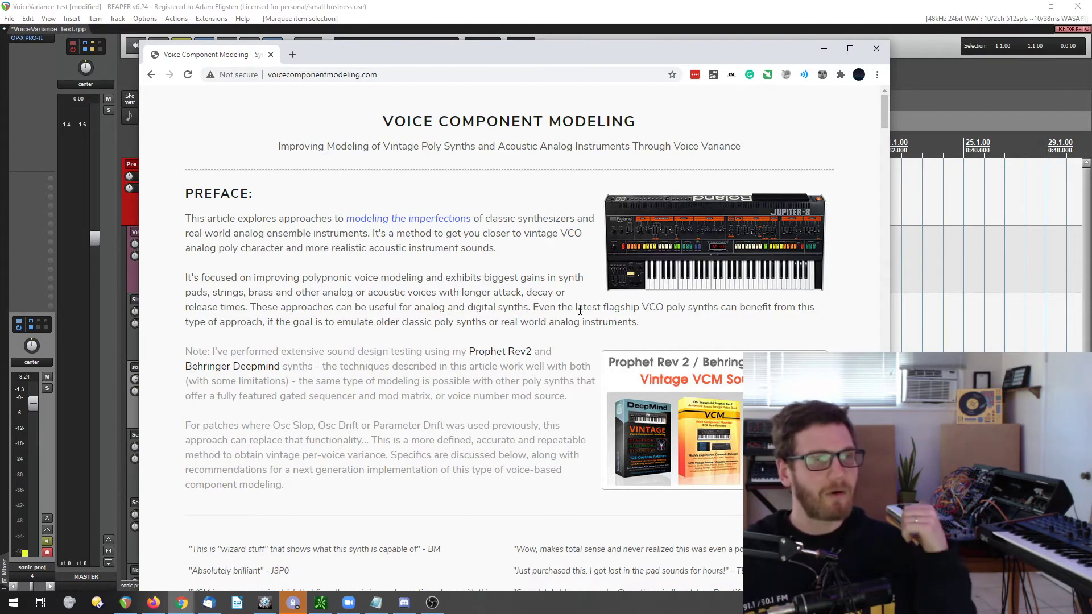
left_click_drag(502, 250, 496, 237)
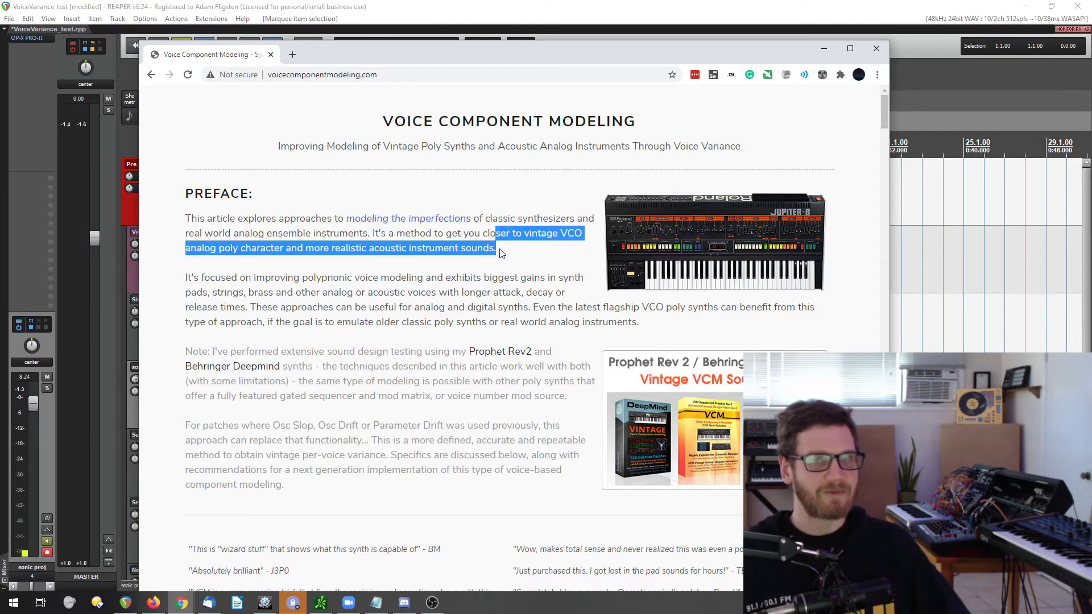
left_click(502, 257)
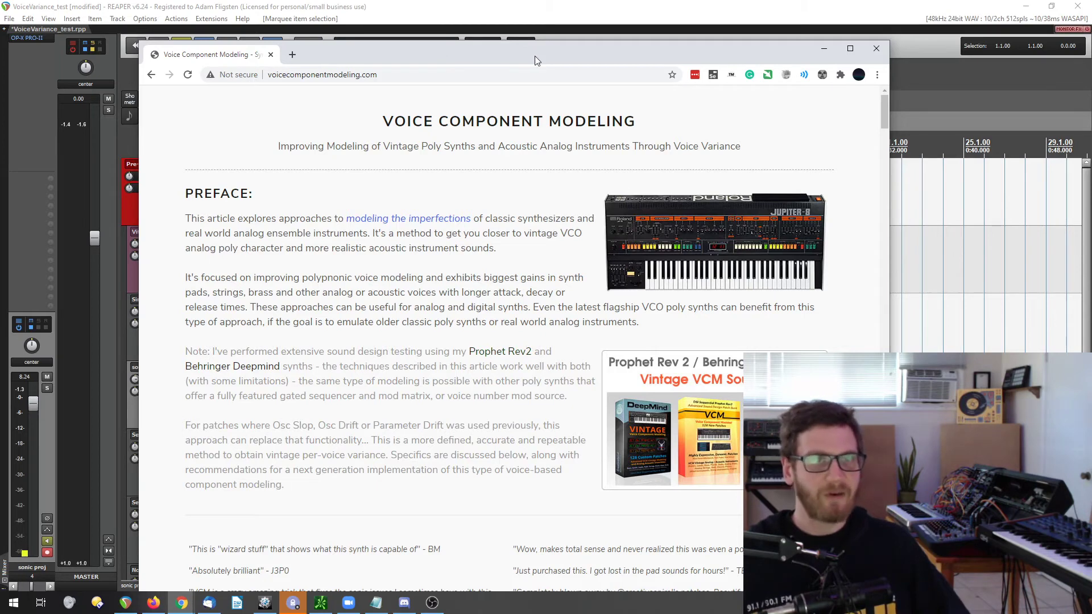
mouse_move(534, 56)
left_mouse_down()
mouse_move(559, 68)
mouse_move(544, 50)
left_mouse_up()
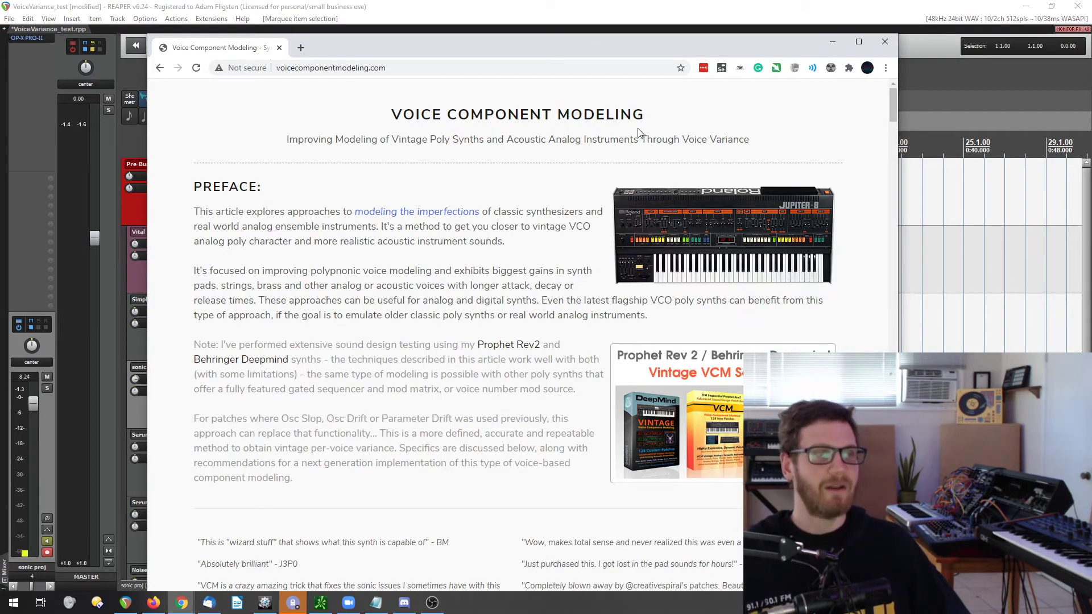
left_click(608, 11)
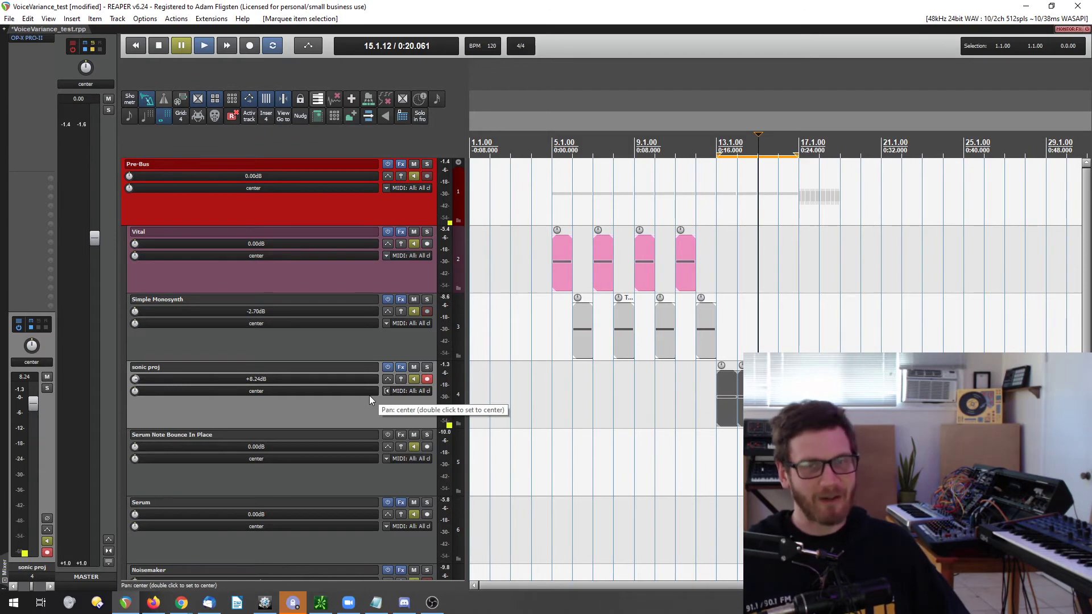
Open the OP-X PRO-II synth on sonic proj, reposition it, then close it.
left_click(27, 38)
left_click_drag(580, 125, 520, 93)
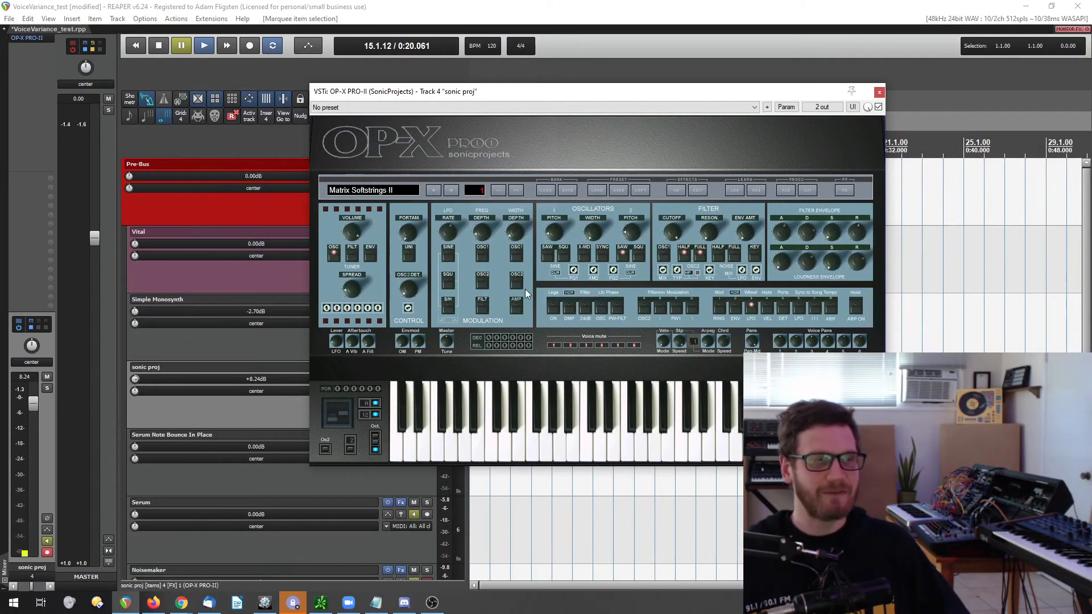
left_click(879, 93)
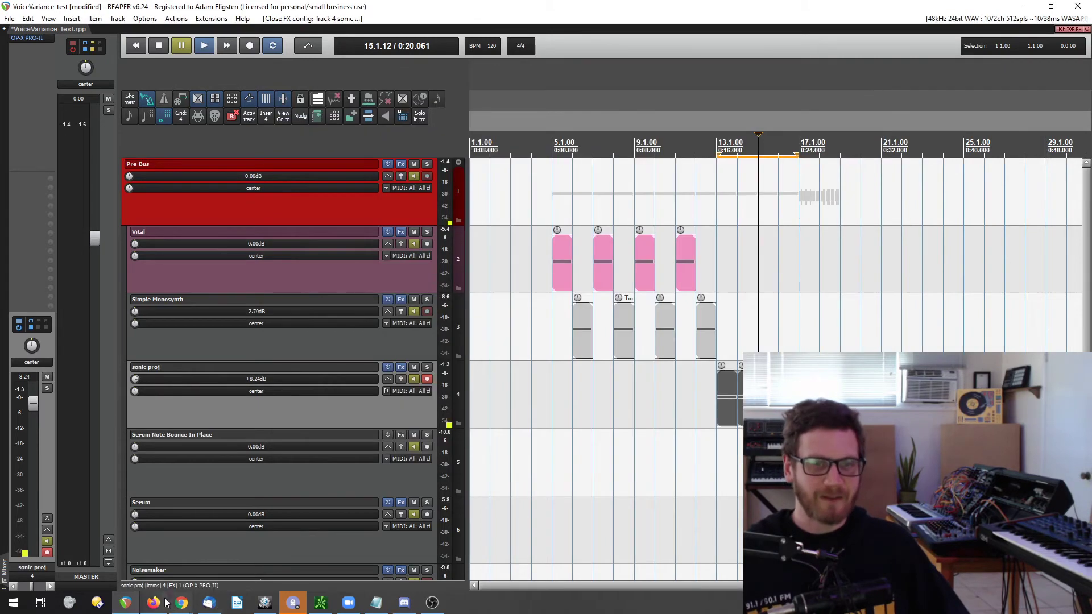
Set the time selection to bars 5–25, select the Vital track, and bring up the article in Chrome.
mouse_move(152, 609)
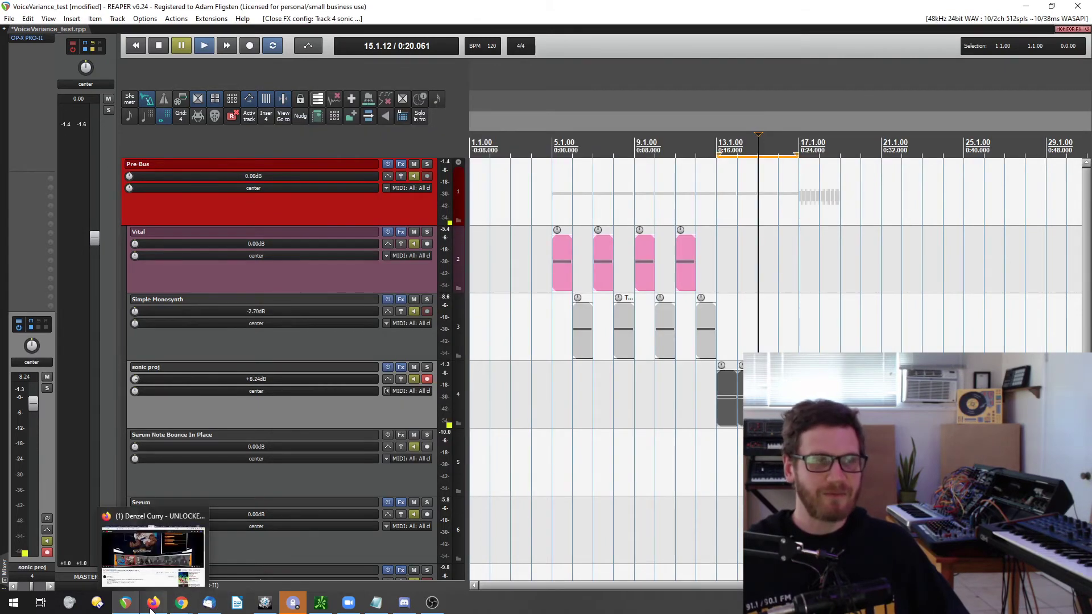
left_click_drag(555, 150, 961, 151)
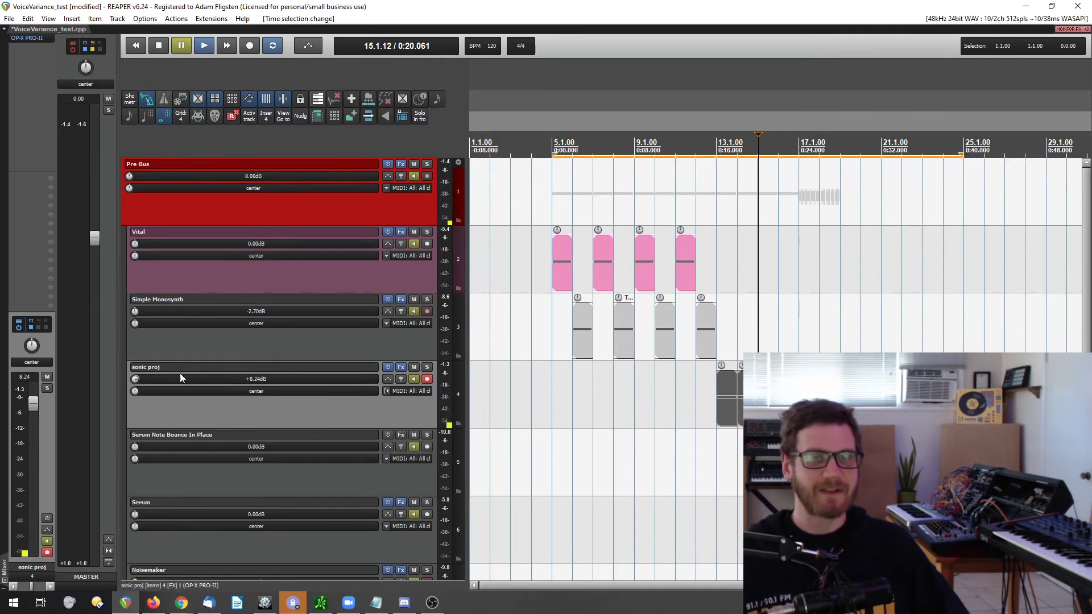
left_click(262, 286)
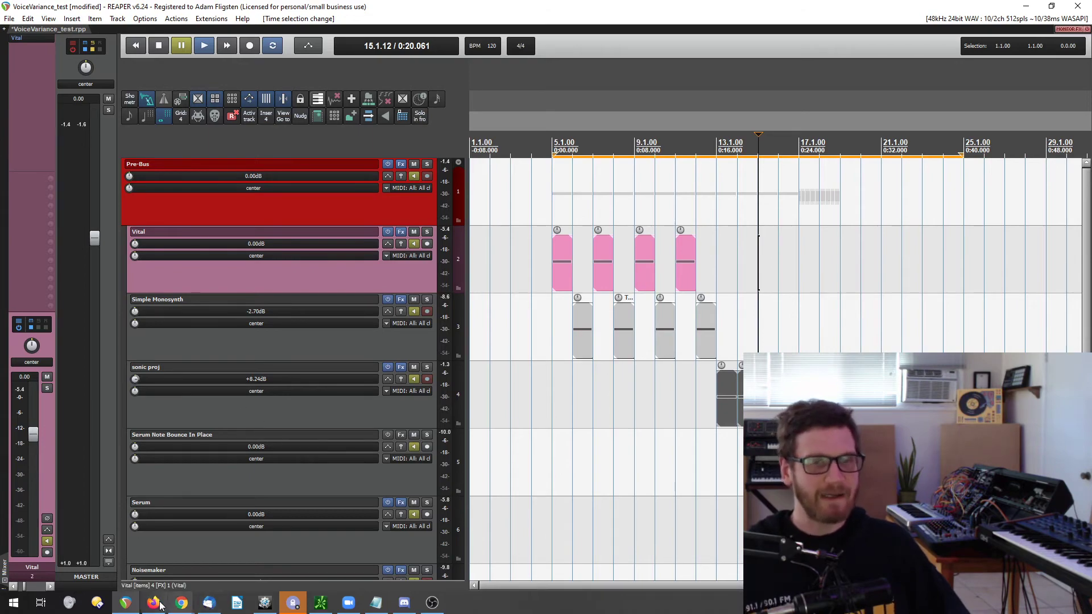
mouse_move(156, 608)
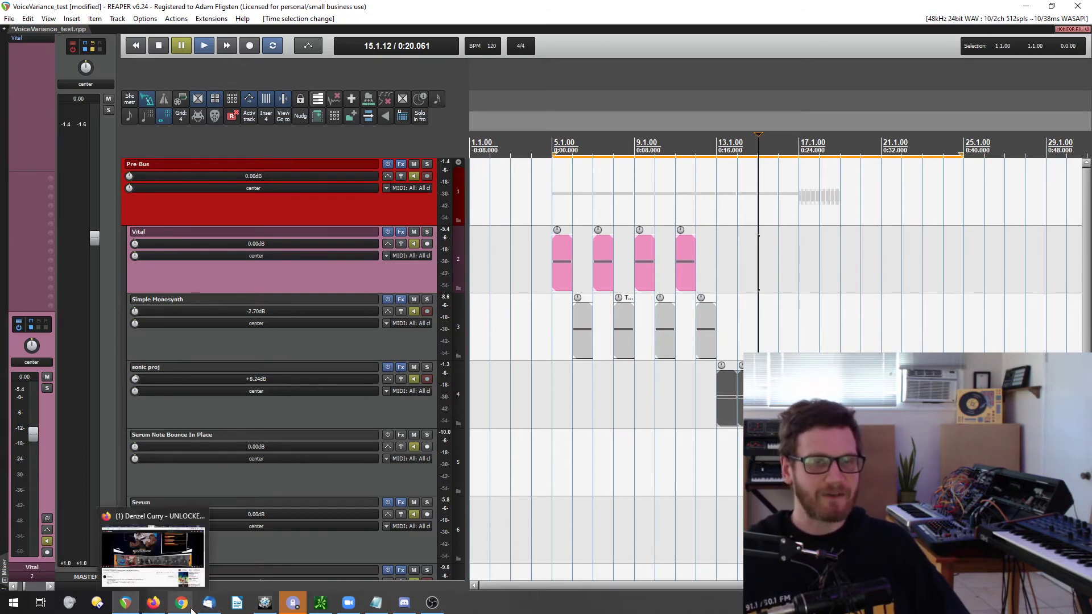
left_click(224, 560)
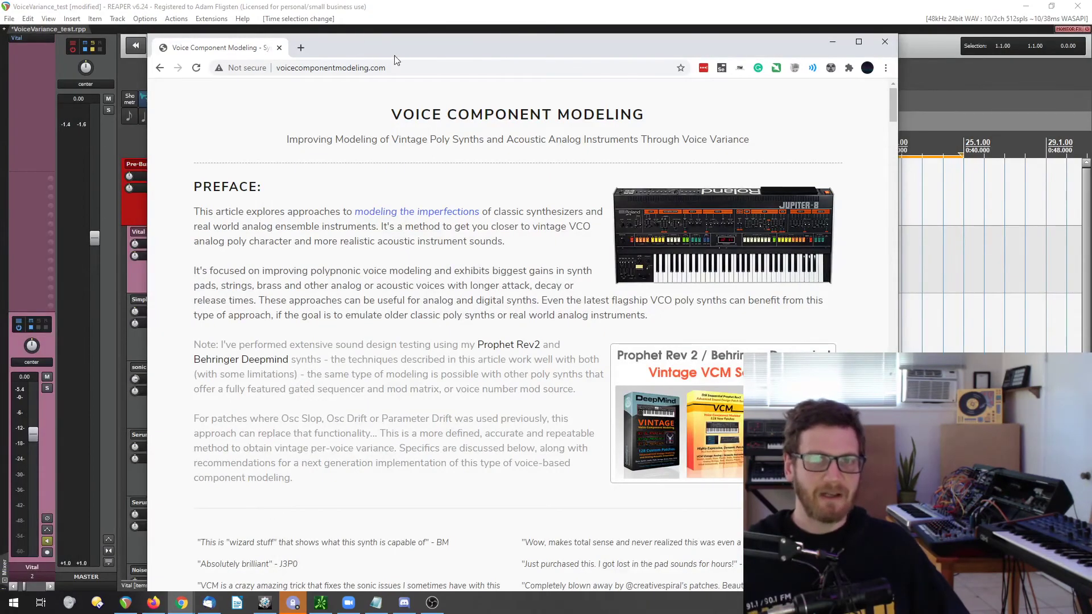
Scroll the article to Video Demonstrations and browse the Prophet Rev2 and DeepMind VCM soundset videos.
left_click_drag(892, 105, 893, 149)
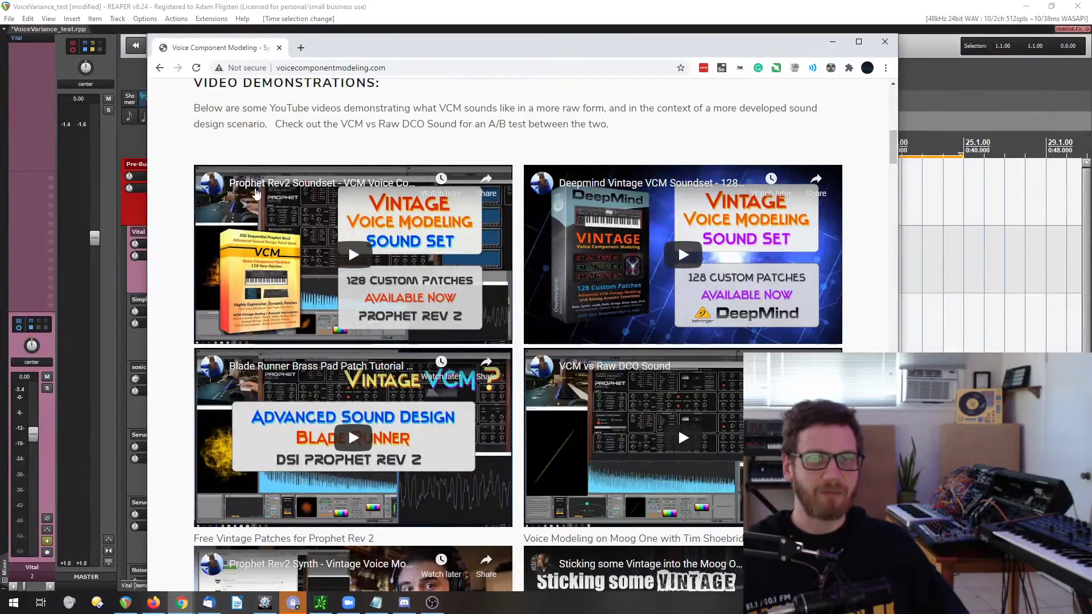
scroll(351, 387, "down", 2)
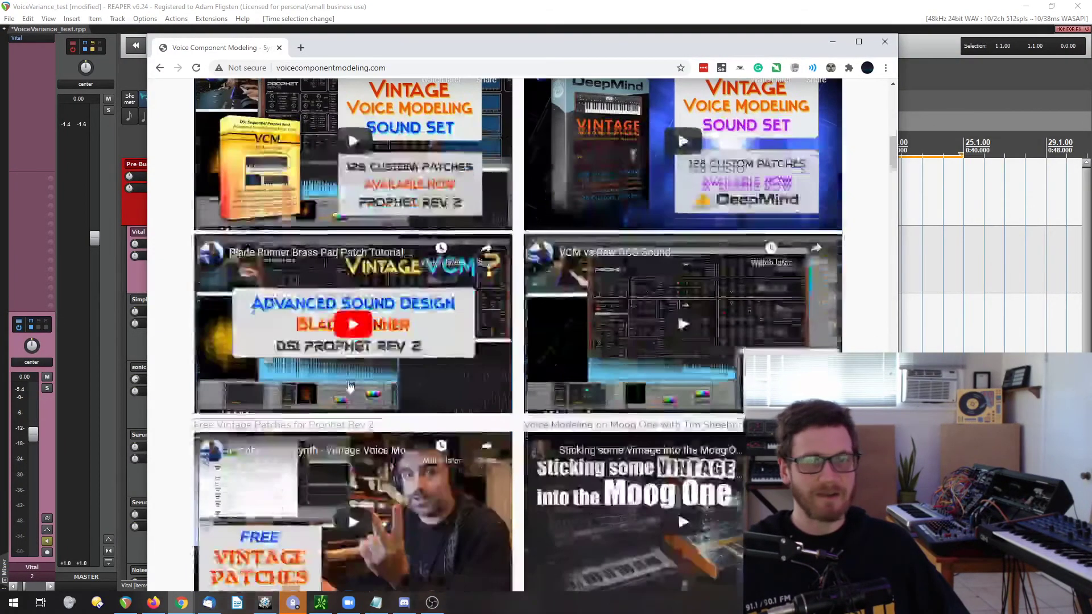
scroll(350, 387, "down", 3)
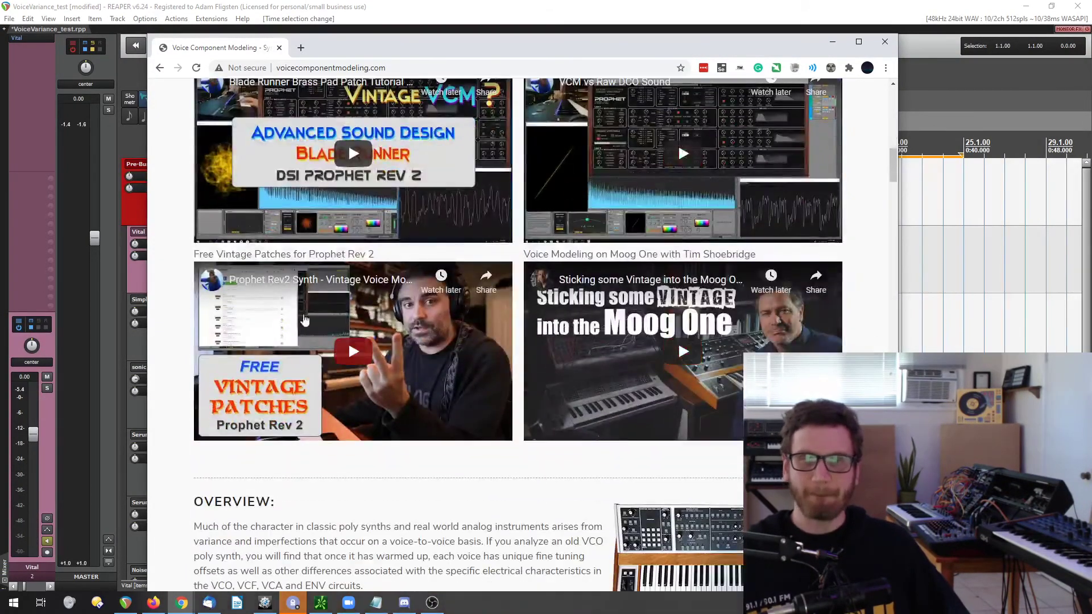
scroll(381, 339, "up", 5)
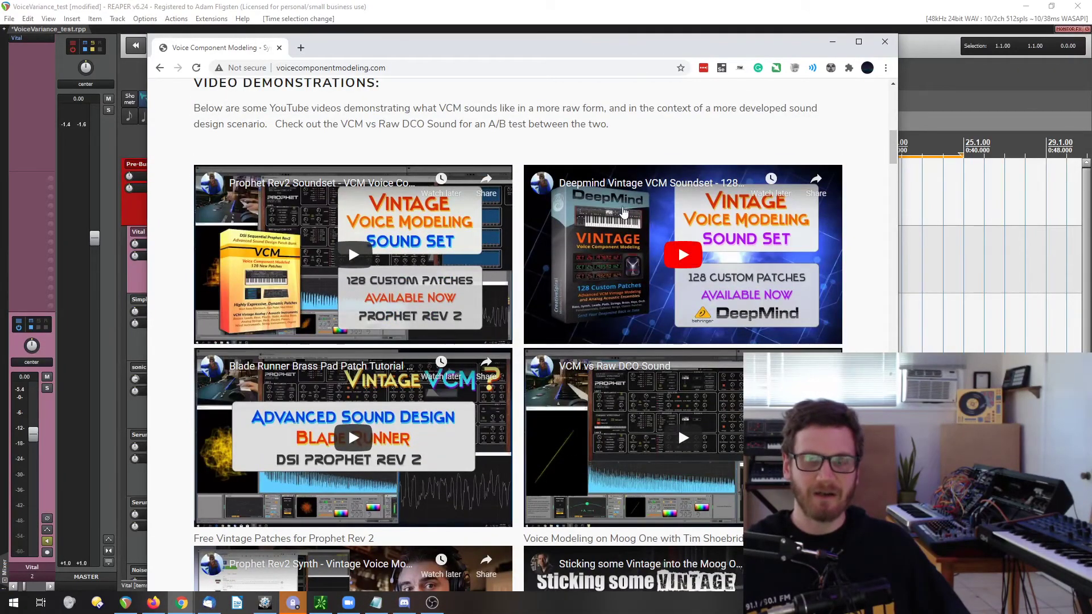
scroll(522, 439, "down", 3)
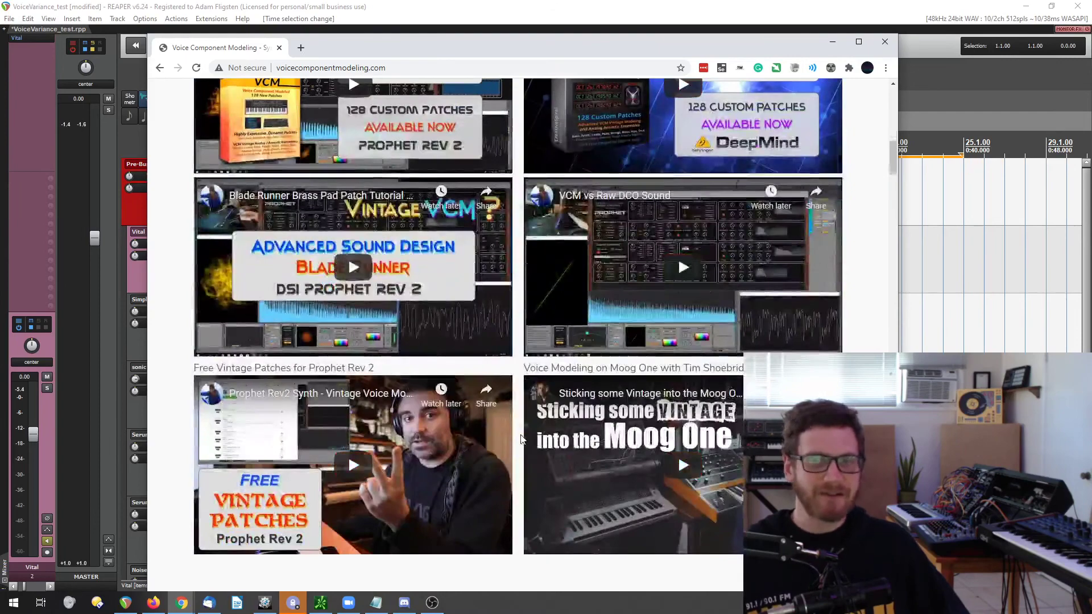
scroll(197, 300, "up", 4)
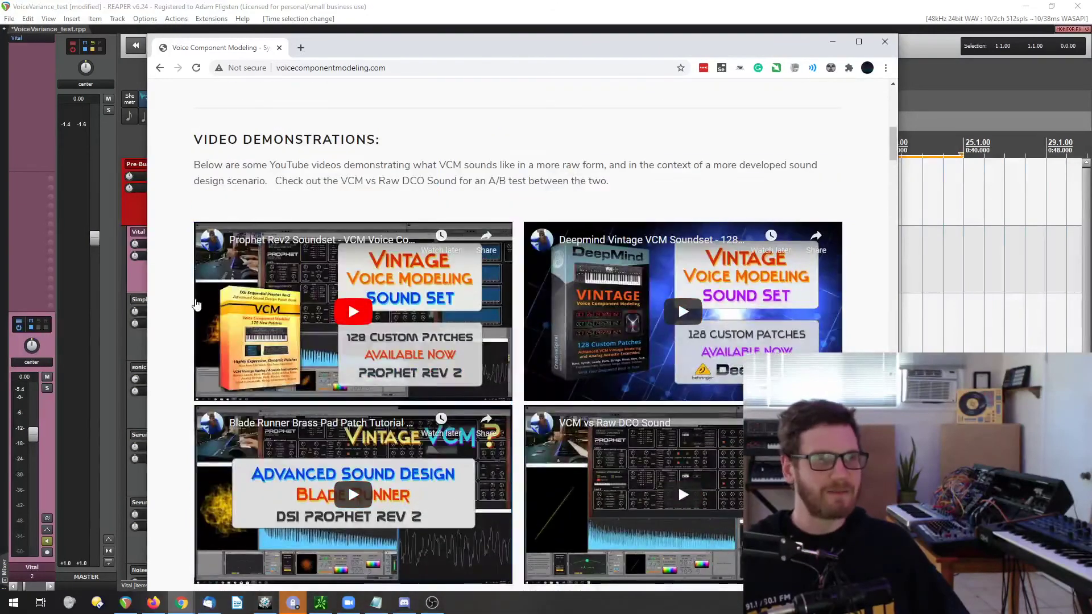
scroll(499, 259, "up", 1)
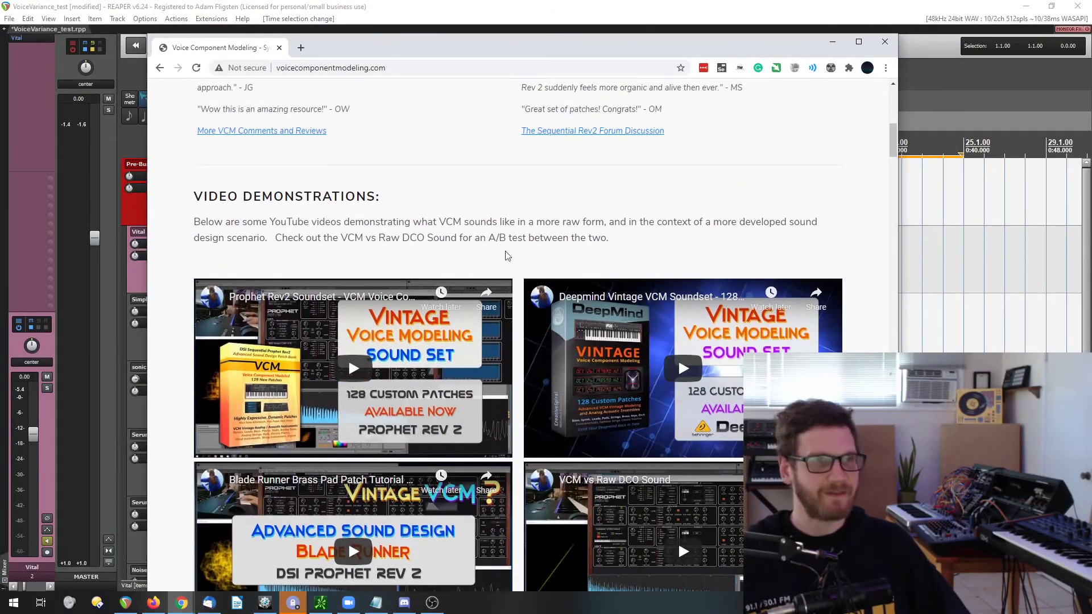
scroll(485, 257, "down", 1)
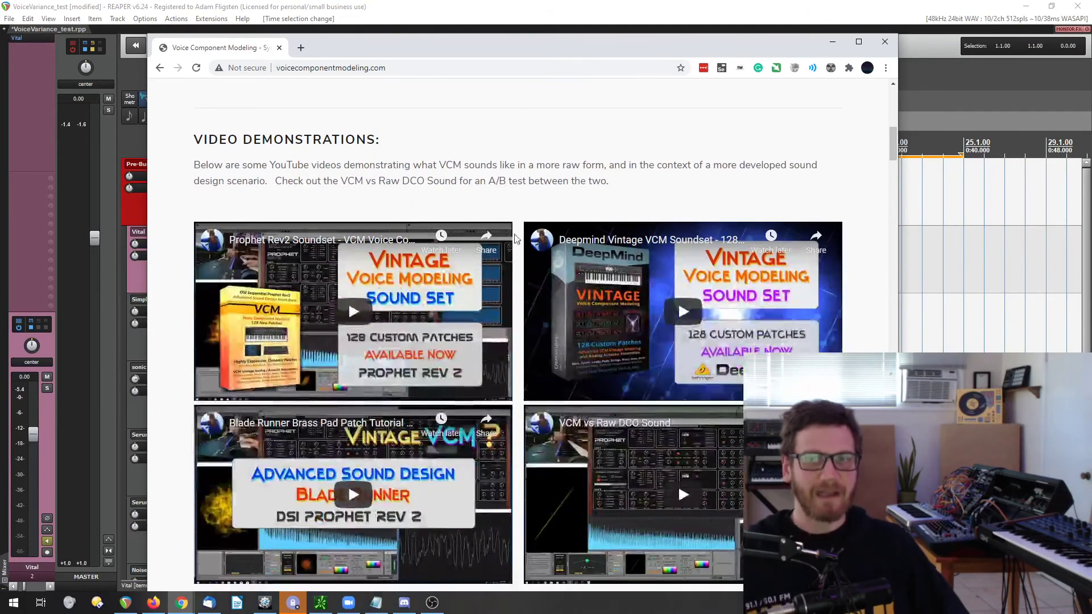
scroll(515, 245, "down", 1)
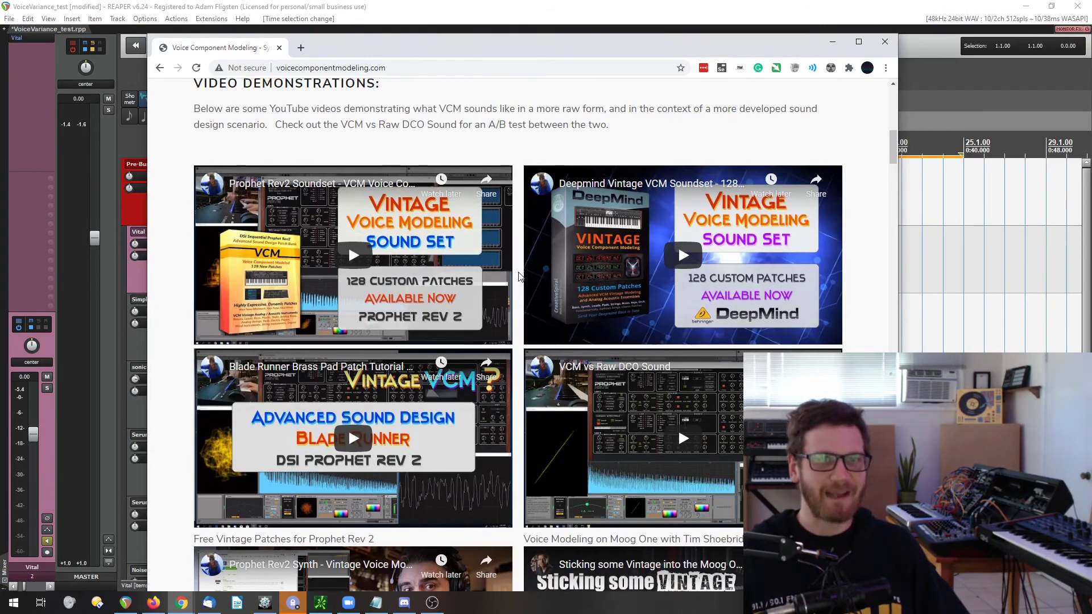
scroll(518, 277, "up", 5)
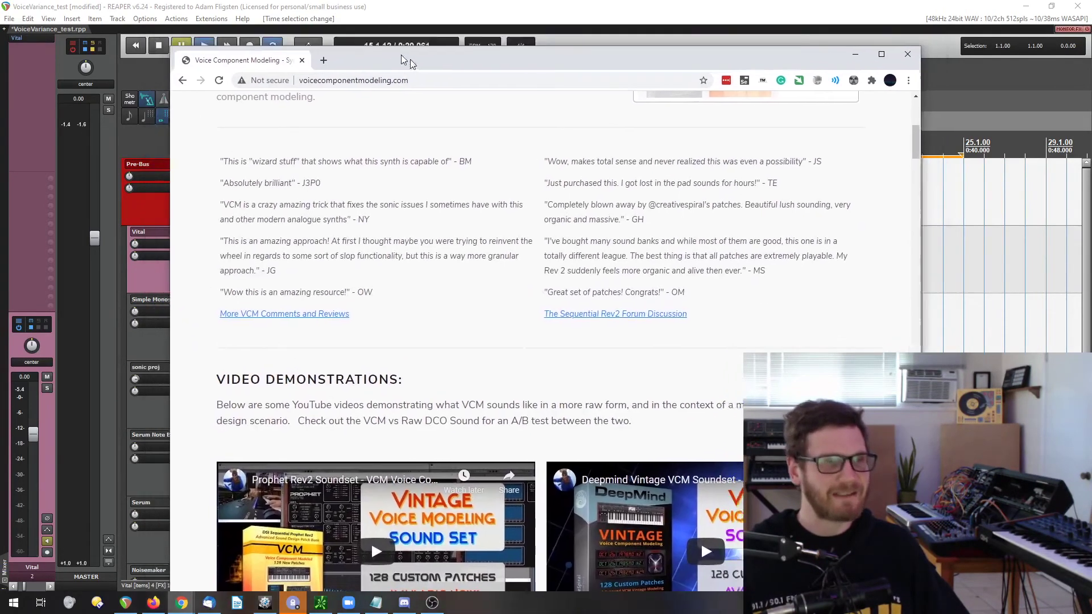
Scroll back to Video Demonstrations, then minimize Chrome to reveal the VoiceVariance_test project.
left_click_drag(391, 49, 404, 42)
scroll(384, 313, "up", 7)
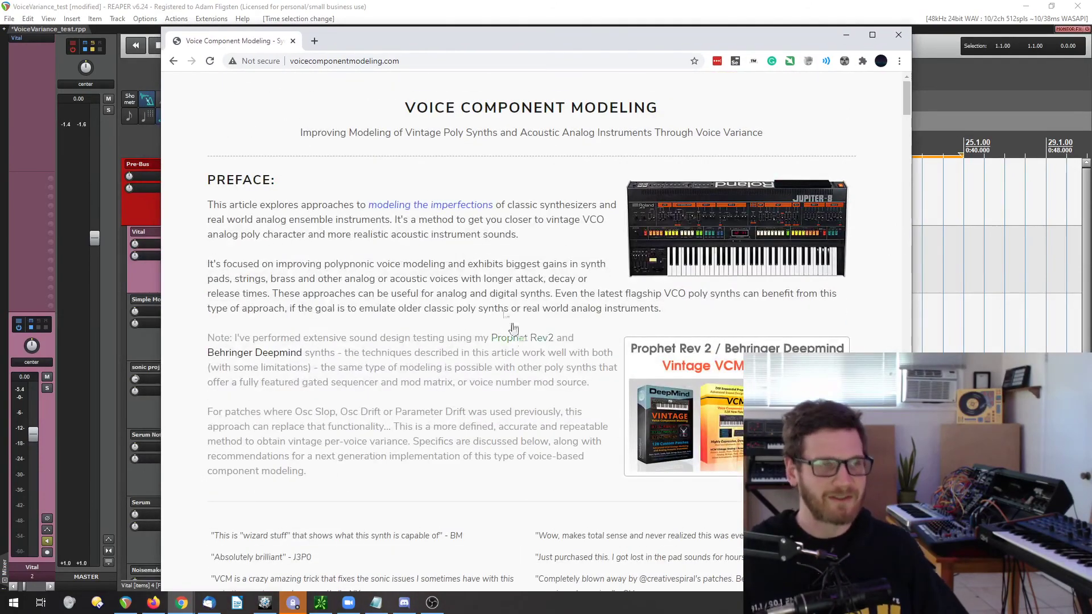
scroll(506, 313, "down", 10)
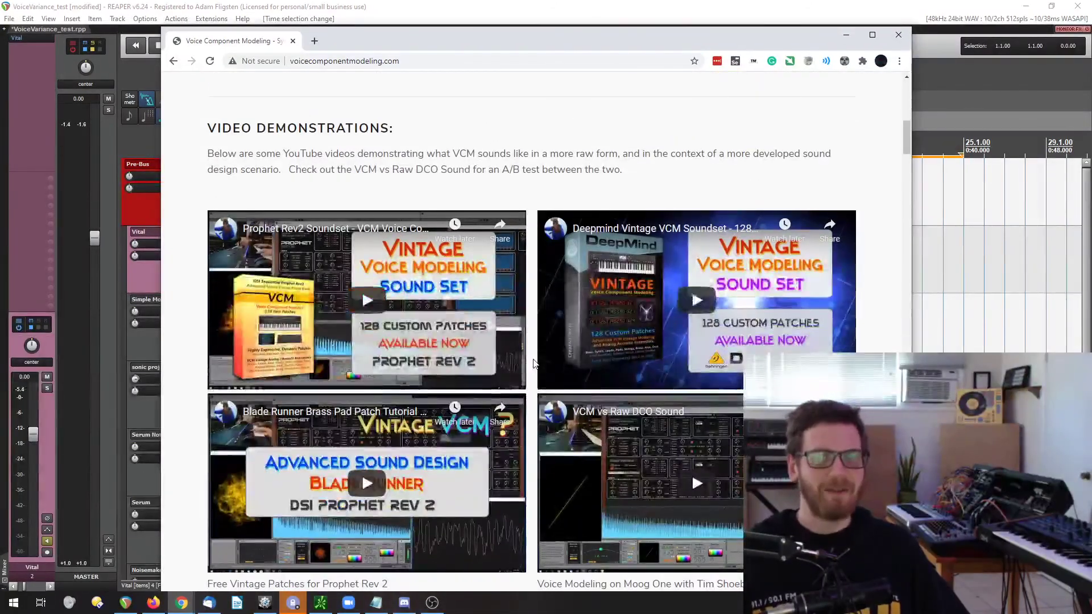
scroll(533, 364, "down", 1)
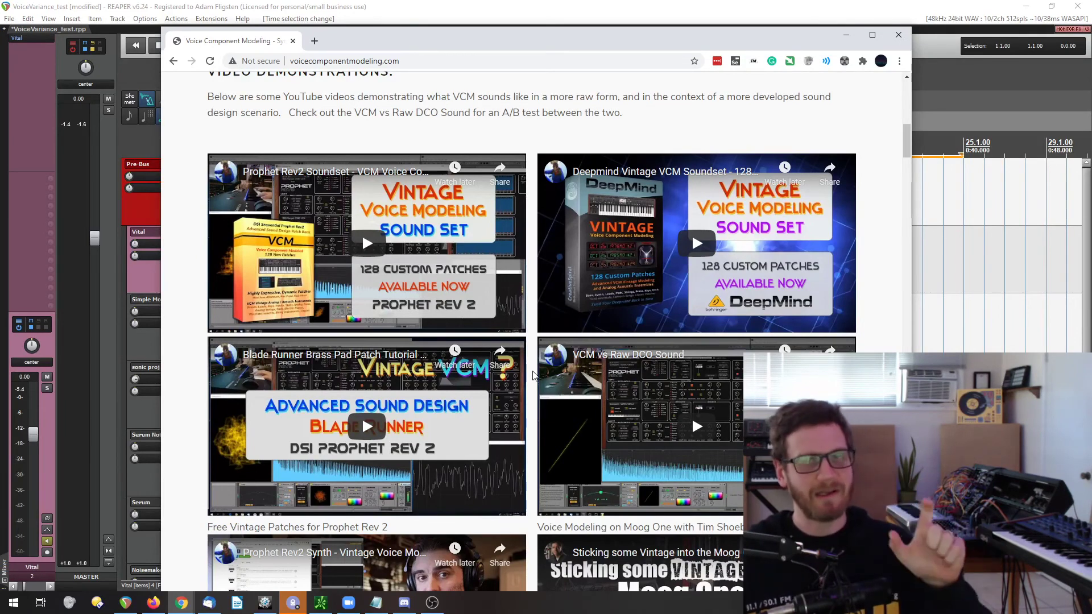
left_click(848, 39)
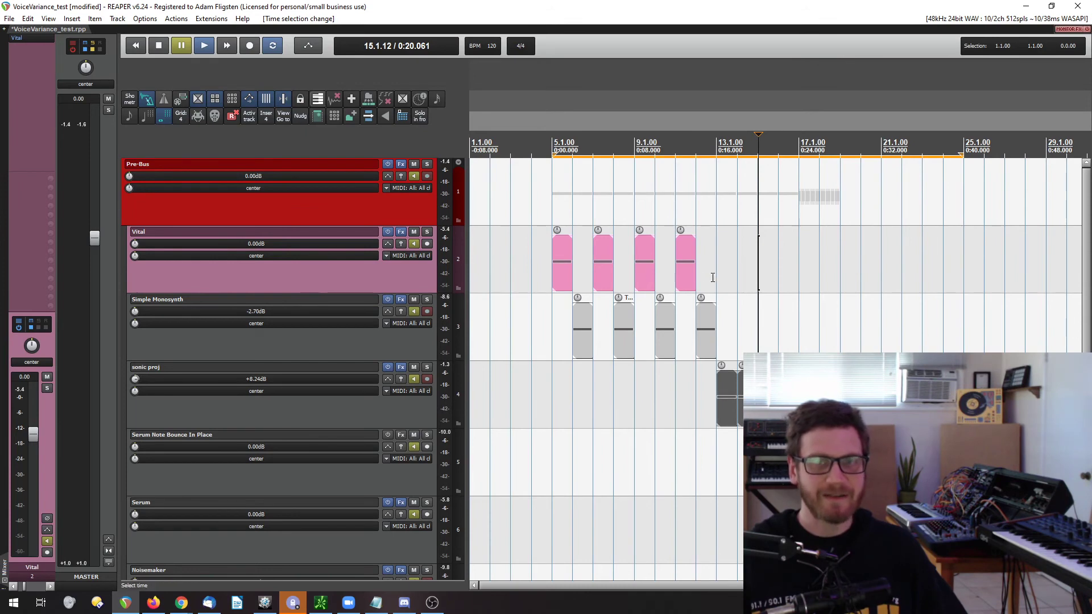
Reopen Vital on track 2, power on OSC 2 and OSC 3, and reset the detuned Tune to 0.
left_click(27, 40)
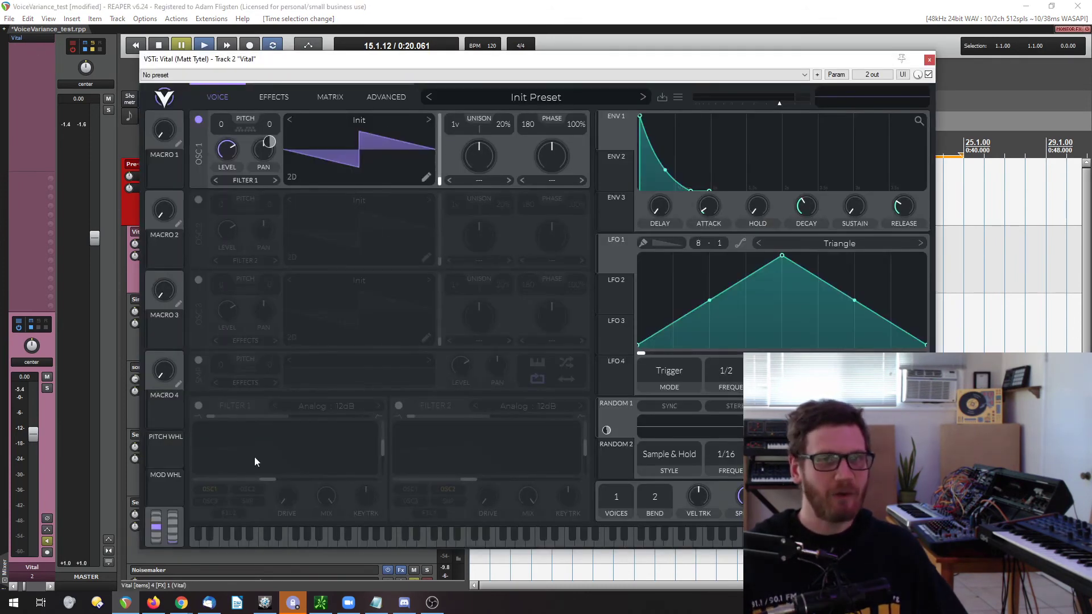
left_click(198, 199)
left_click(198, 279)
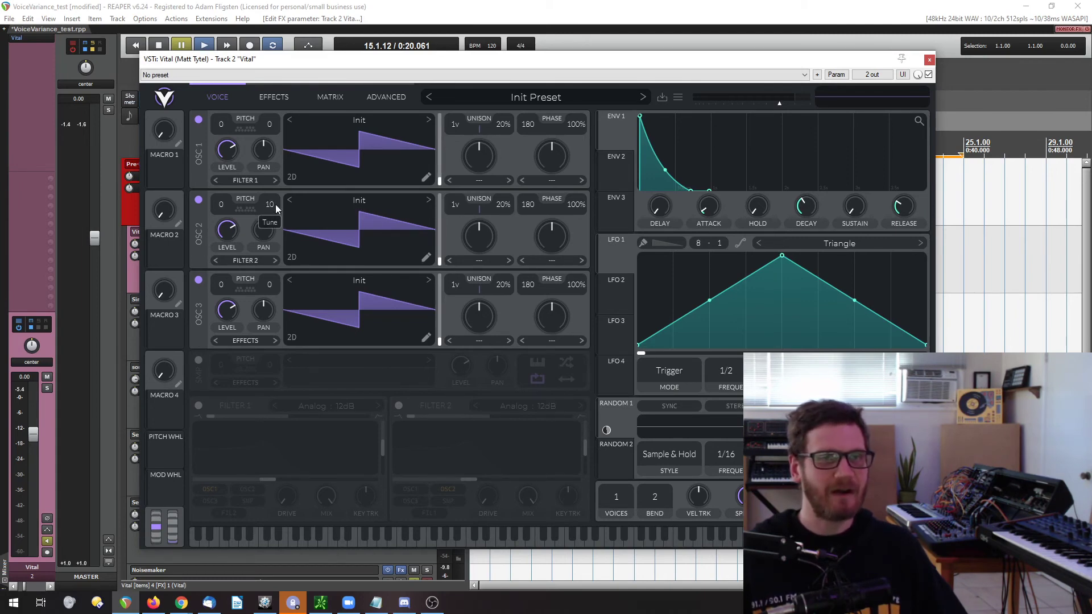
double_click(275, 285)
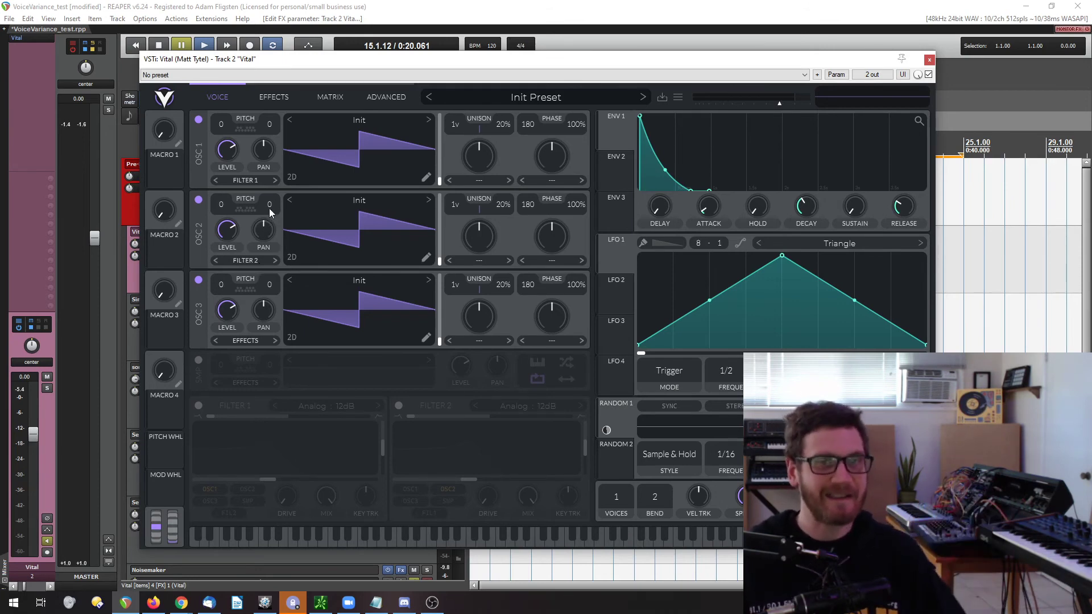
mouse_move(379, 60)
left_mouse_down()
mouse_move(391, 63)
mouse_move(381, 56)
left_mouse_up()
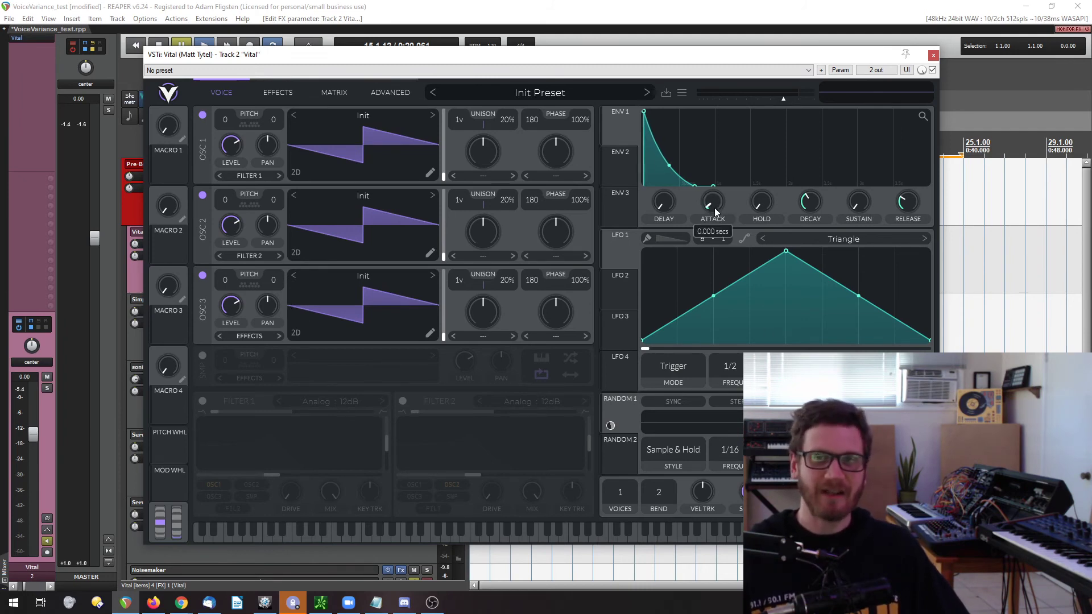
mouse_move(715, 204)
left_mouse_down()
mouse_move(712, 189)
mouse_move(712, 215)
left_mouse_up()
mouse_move(809, 204)
left_mouse_down()
mouse_move(806, 230)
mouse_move(808, 215)
left_mouse_up()
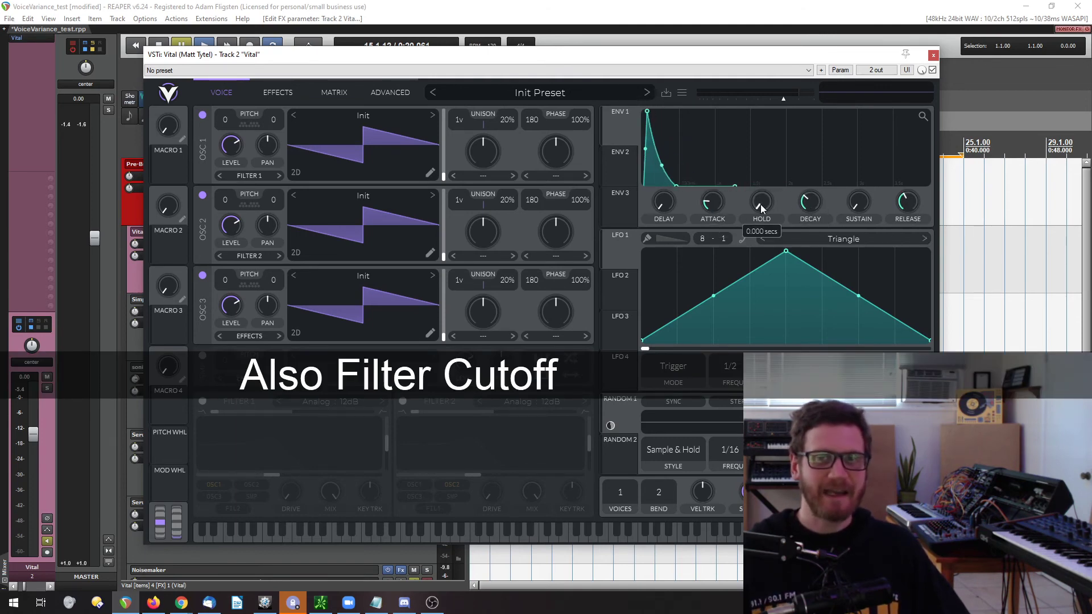
left_click_drag(719, 212, 720, 210)
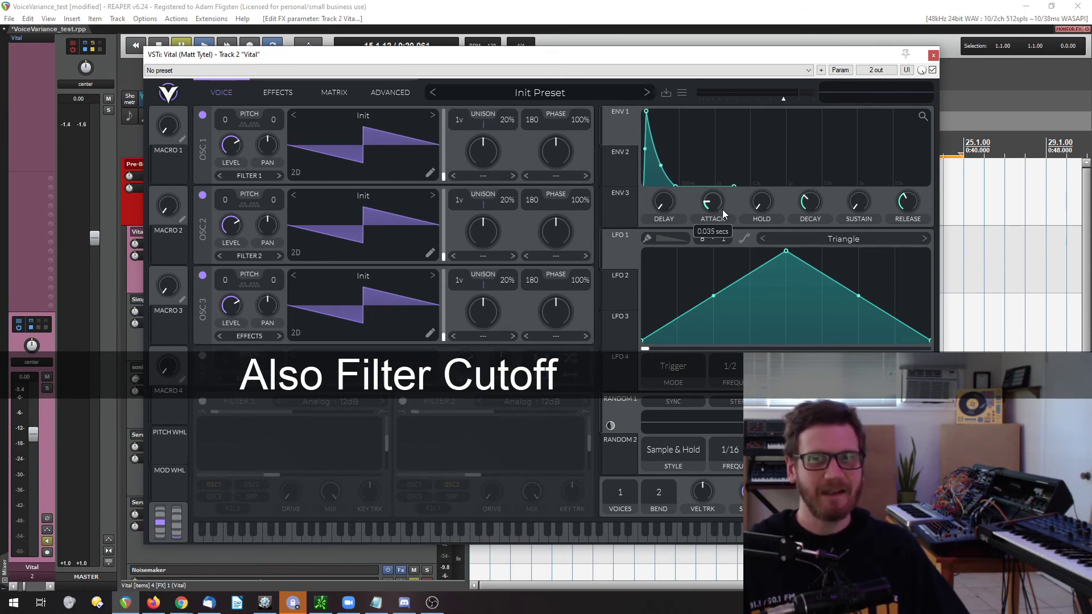
left_click_drag(906, 211, 907, 216)
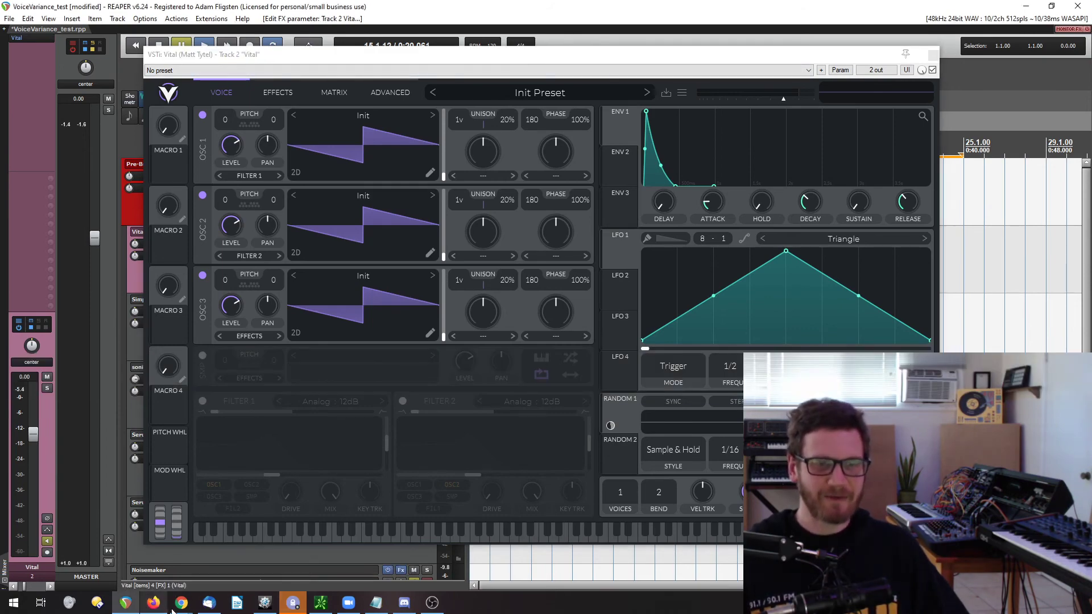
mouse_move(182, 603)
left_click(236, 566)
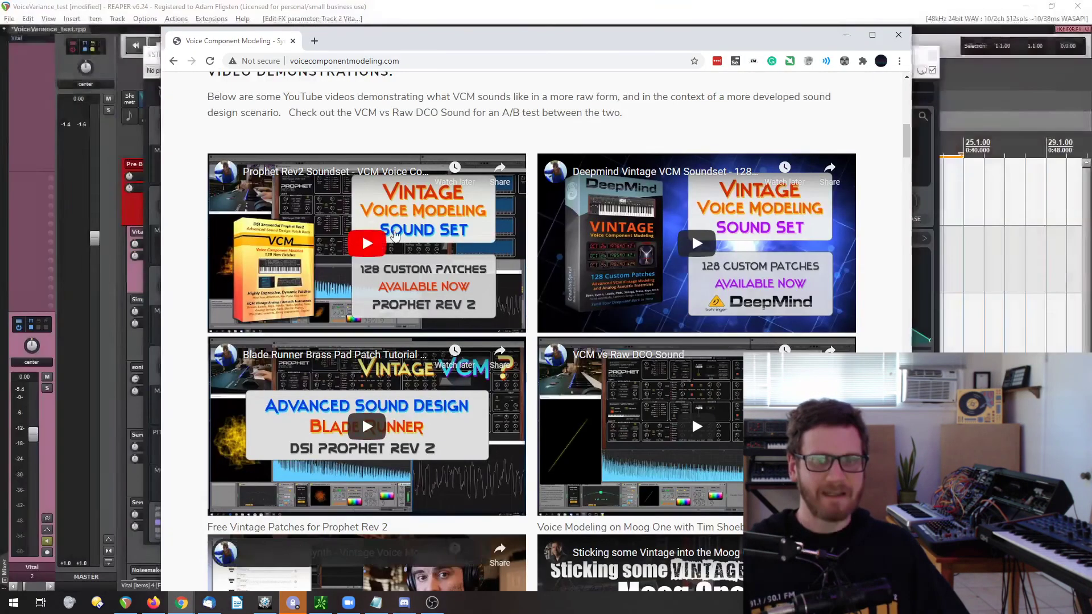
scroll(485, 412, "up", 9)
scroll(485, 412, "up", 3)
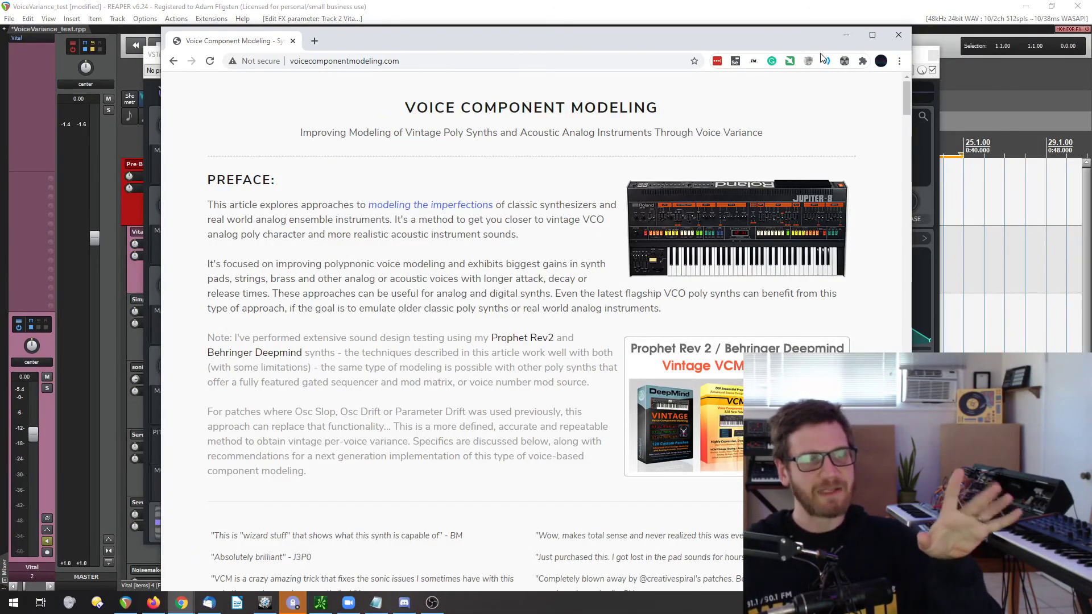
left_click(846, 35)
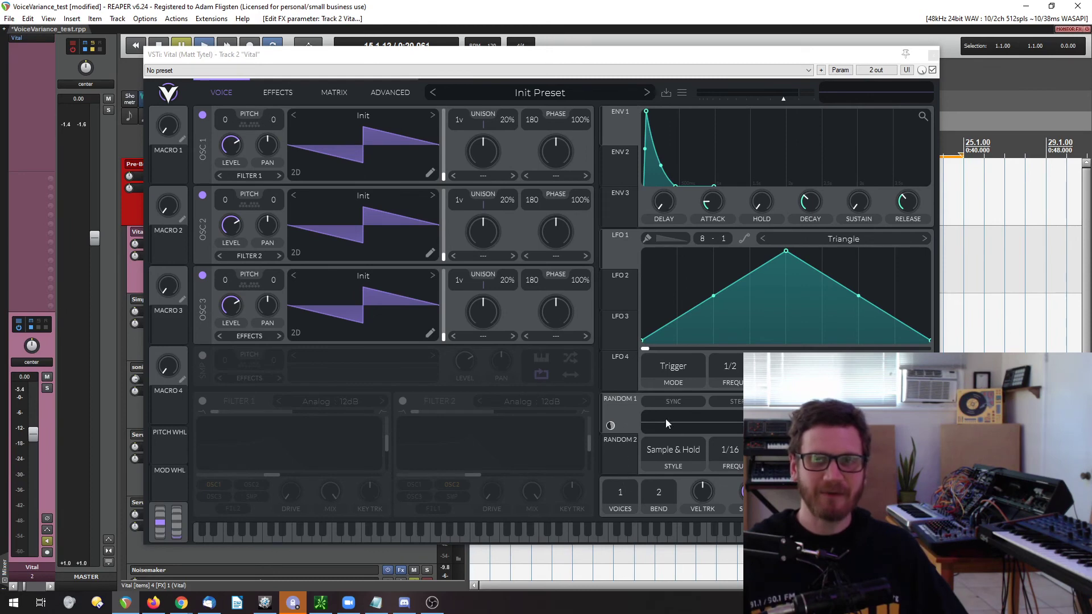
mouse_move(785, 250)
left_mouse_down()
mouse_move(798, 248)
mouse_move(785, 250)
left_mouse_up()
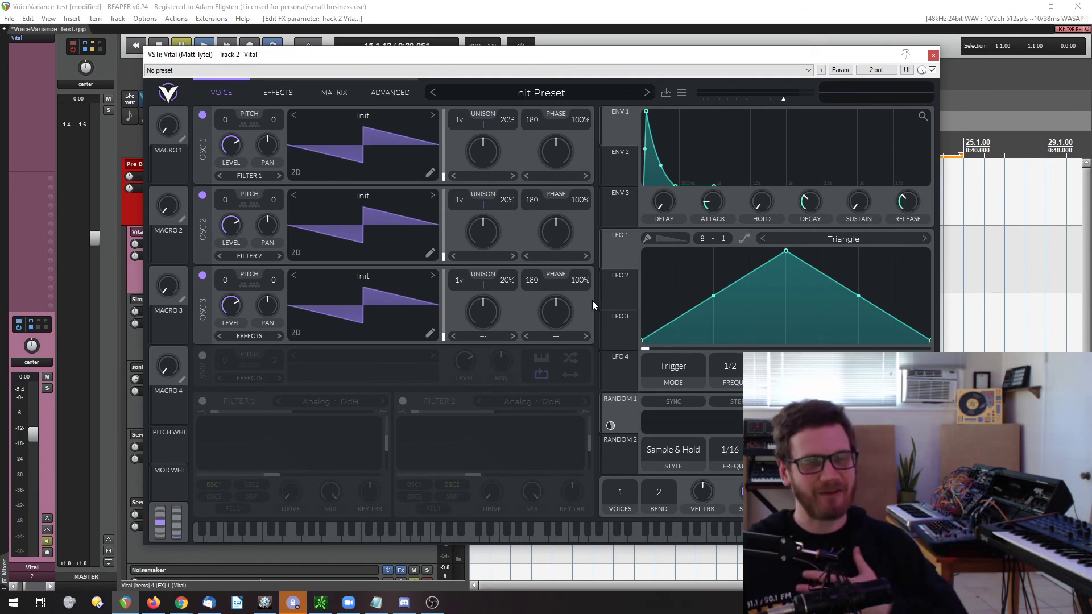
Close Vital's plugin window and bring the Voice Component Modeling article in Chrome to the front.
left_click(931, 55)
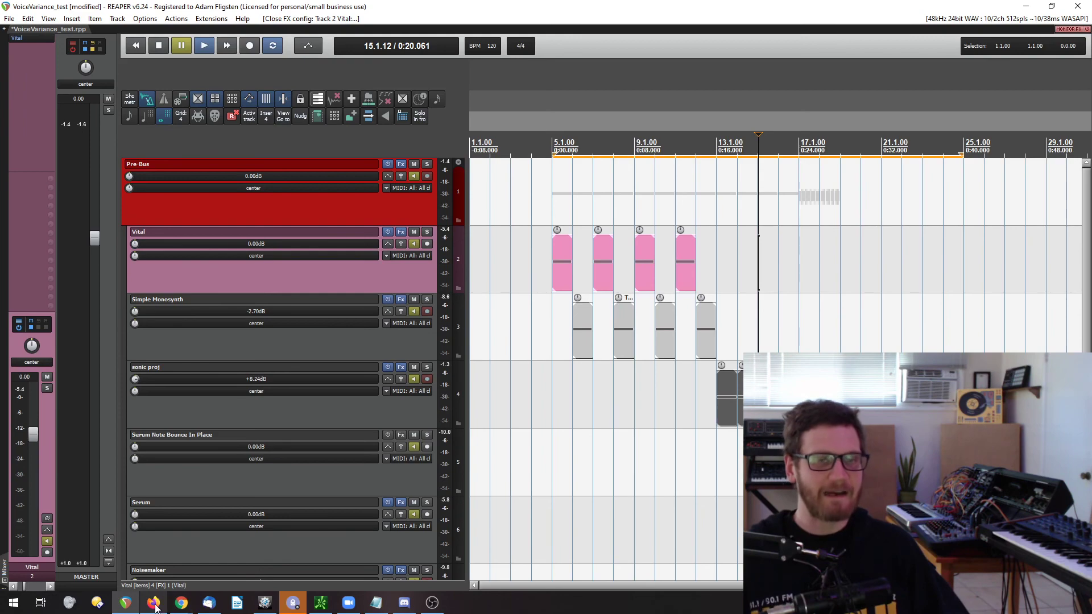
mouse_move(182, 604)
left_click(198, 561)
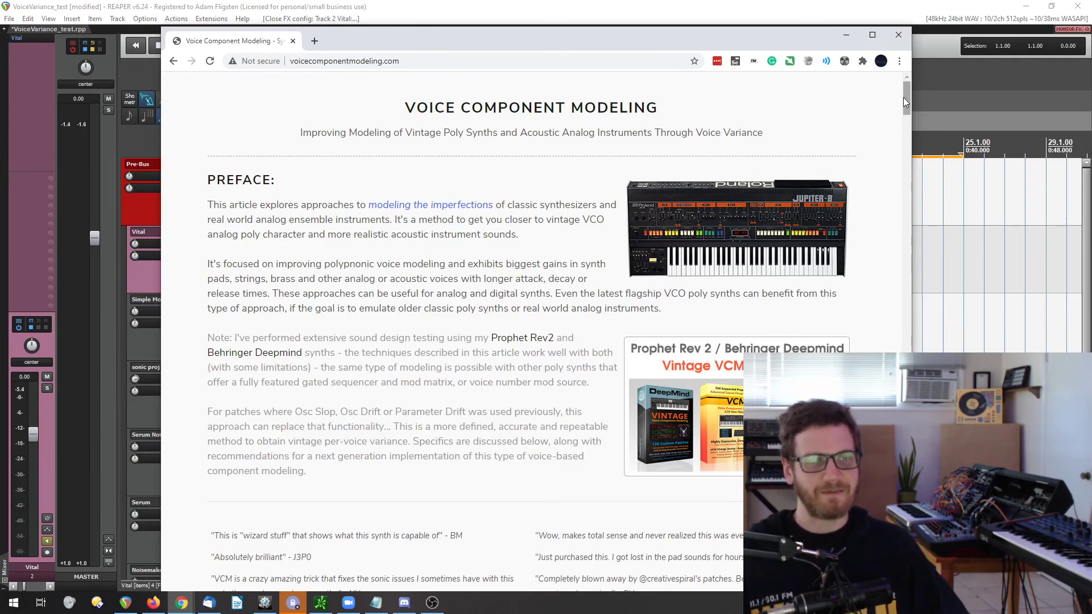
Highlight and clear the vintage VCO sentence, then briefly open and close Vital in REAPER.
left_click_drag(537, 236, 520, 221)
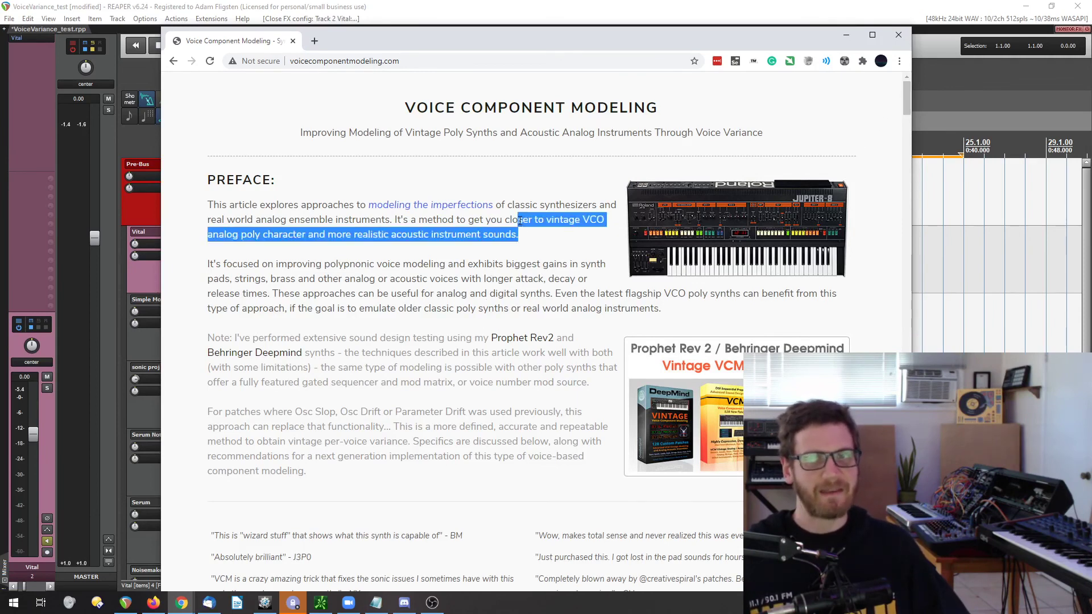
left_click(530, 263)
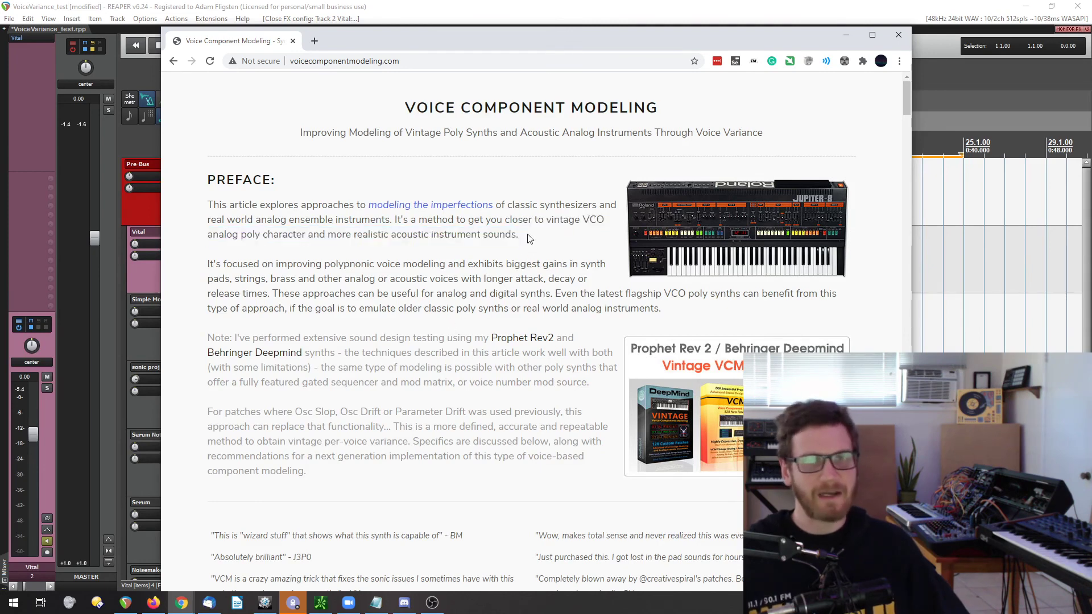
left_click(447, 8)
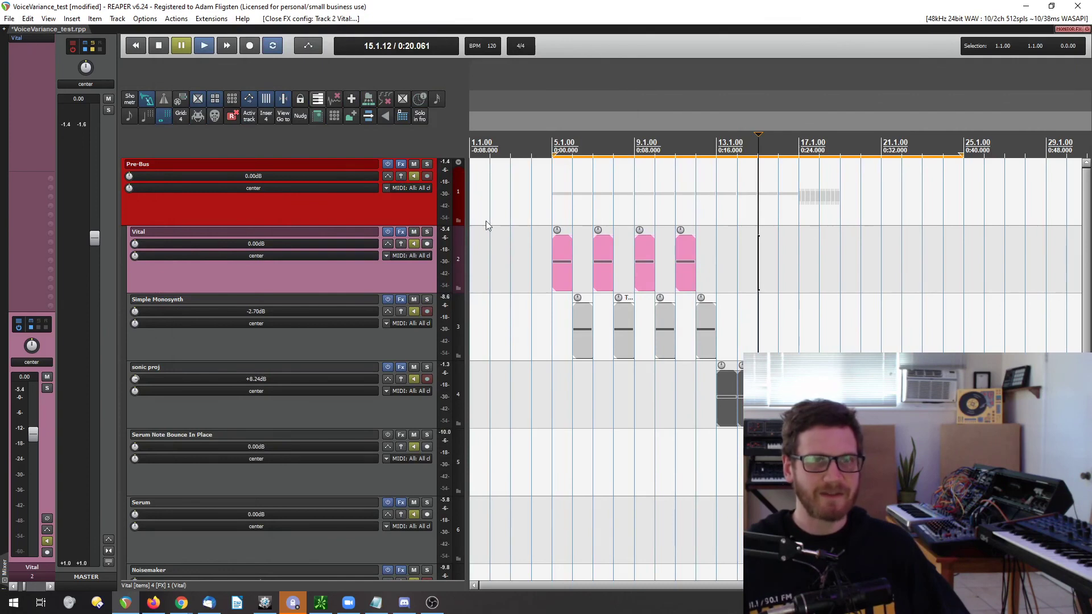
double_click(319, 239)
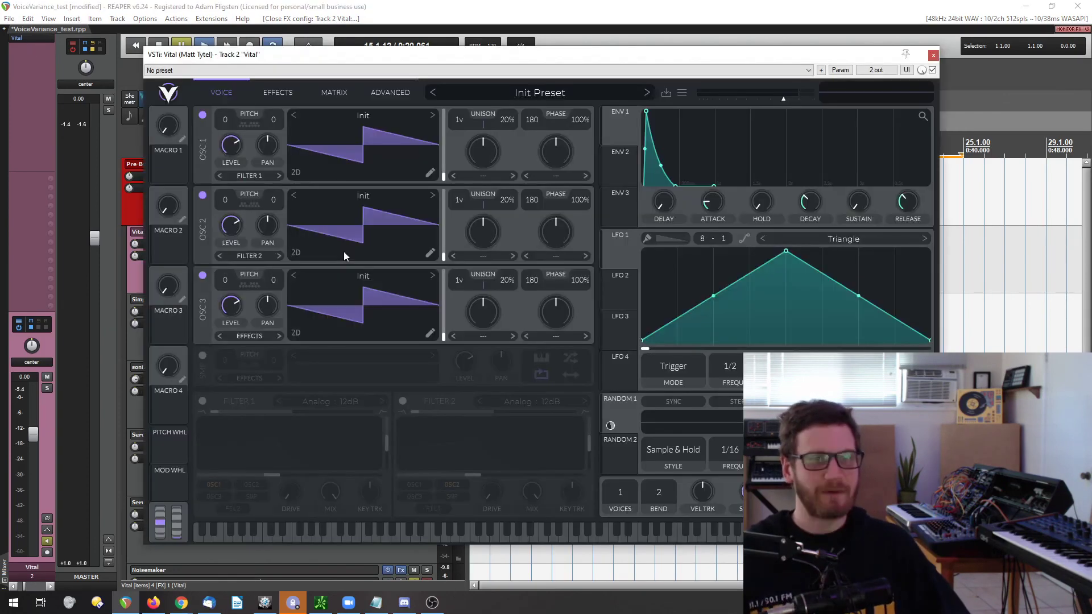
left_click(933, 55)
Bring the article forward again, nudge its window, then return to the REAPER project.
mouse_move(182, 606)
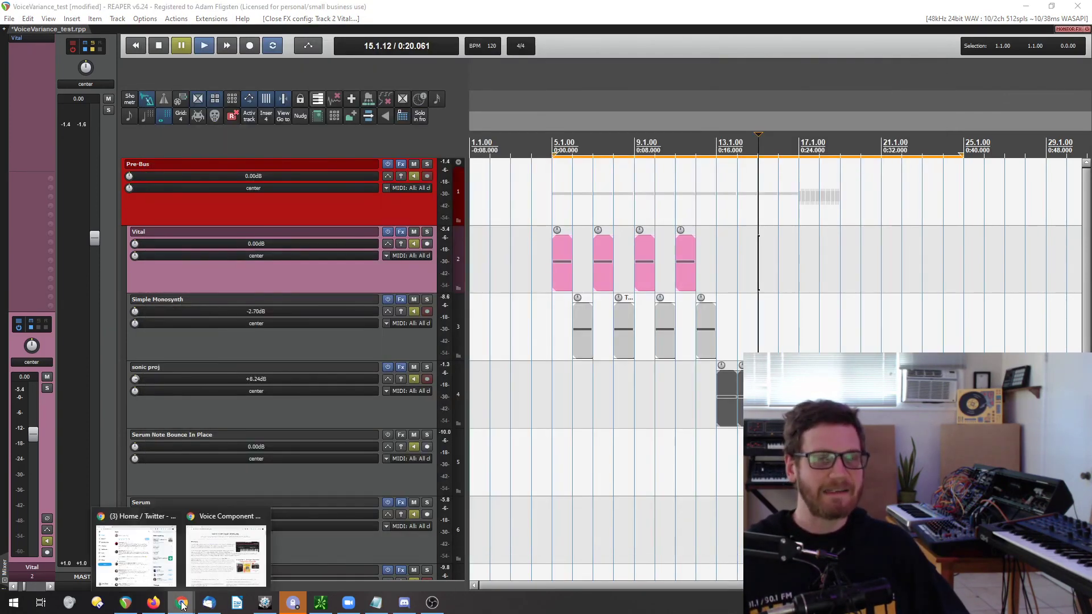
left_click(226, 549)
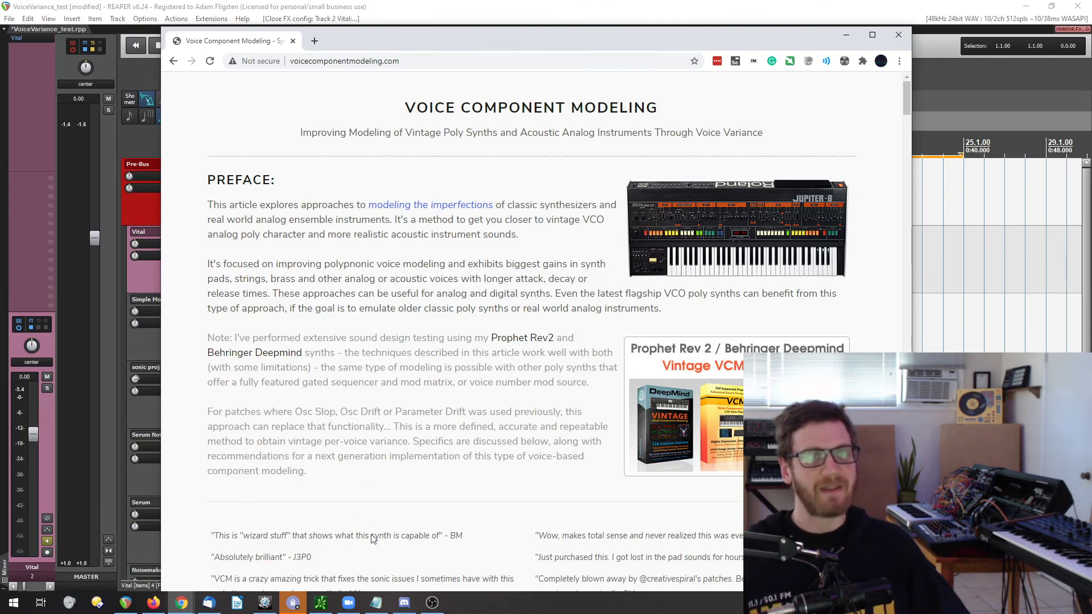
mouse_move(392, 48)
left_mouse_down()
mouse_move(405, 54)
mouse_move(404, 38)
left_mouse_up()
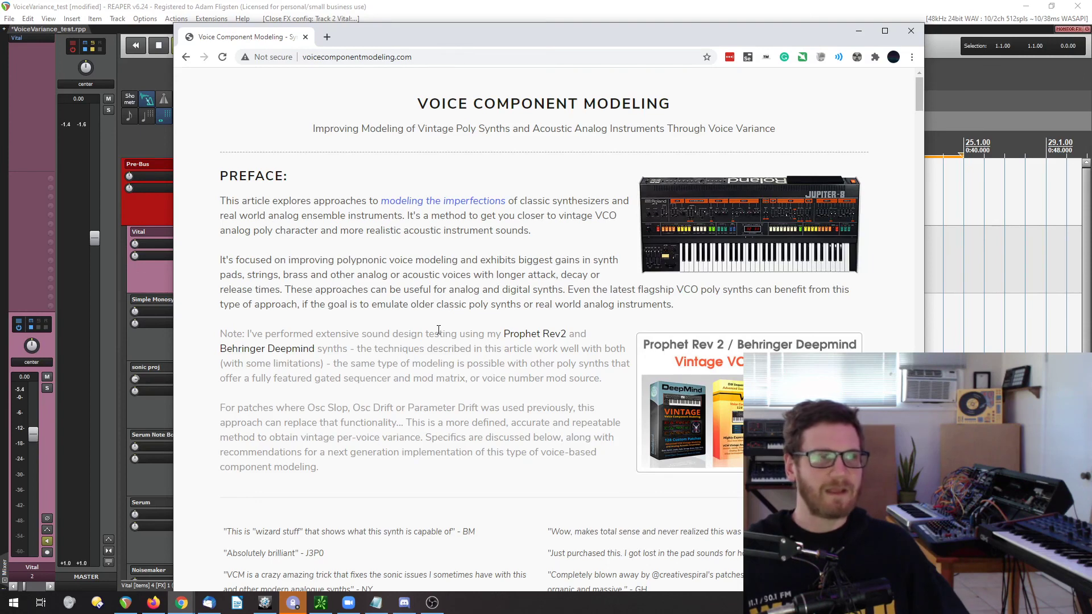
key("alt+Tab")
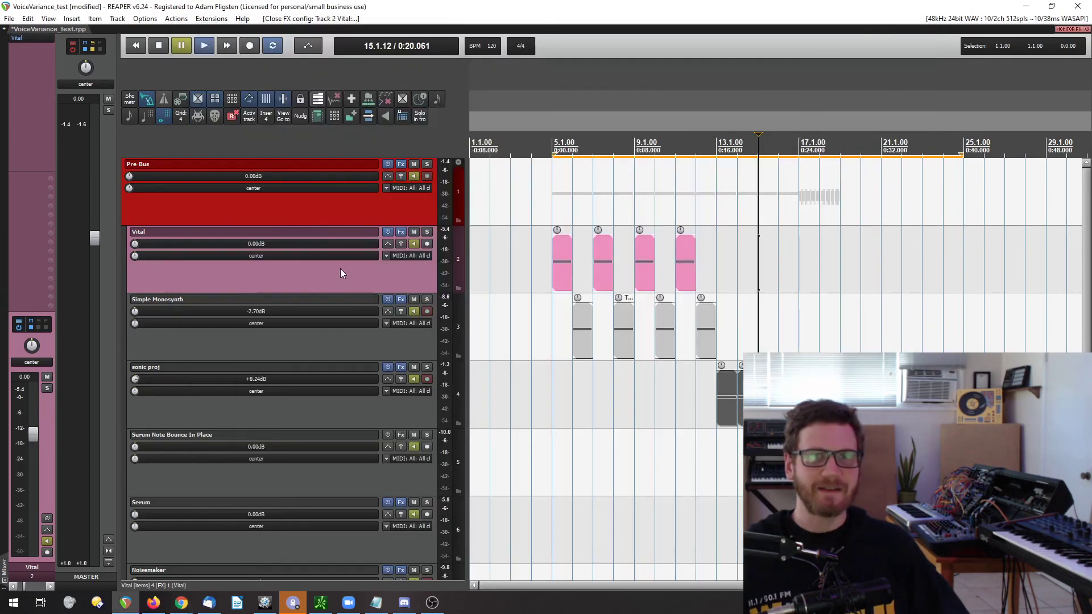
Show Vital's Matrix page and browse the empty slot's Source list without choosing a source.
left_click(26, 37)
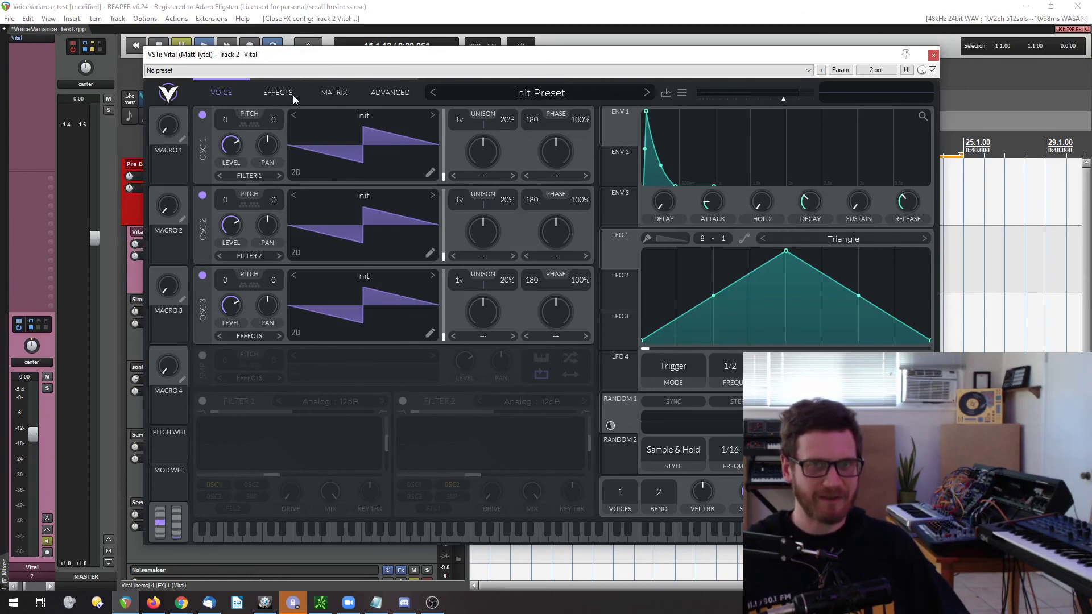
left_click(333, 93)
left_click(243, 153)
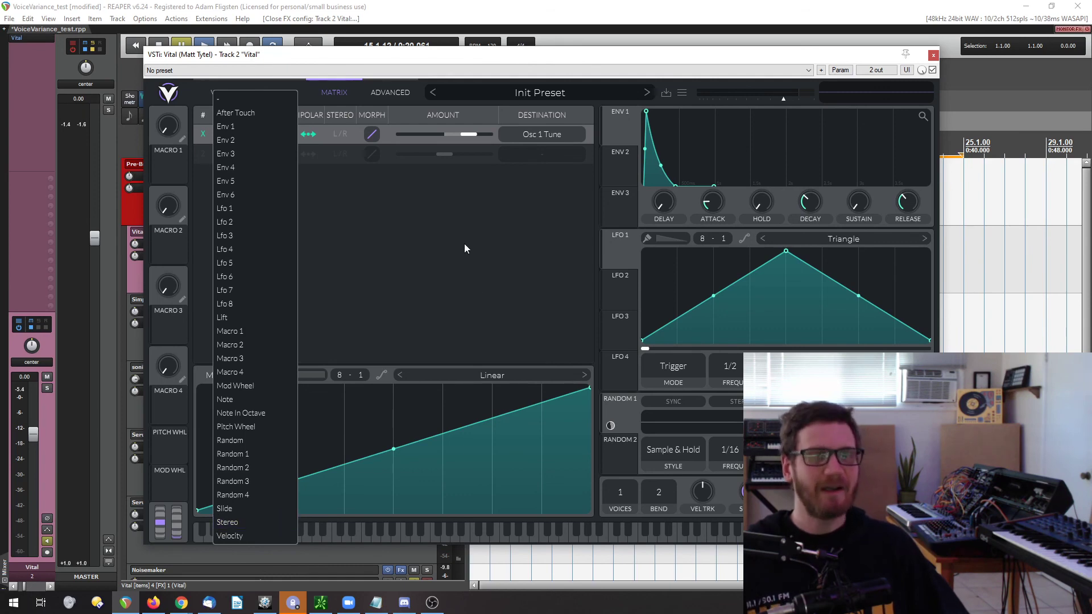
left_click(455, 268)
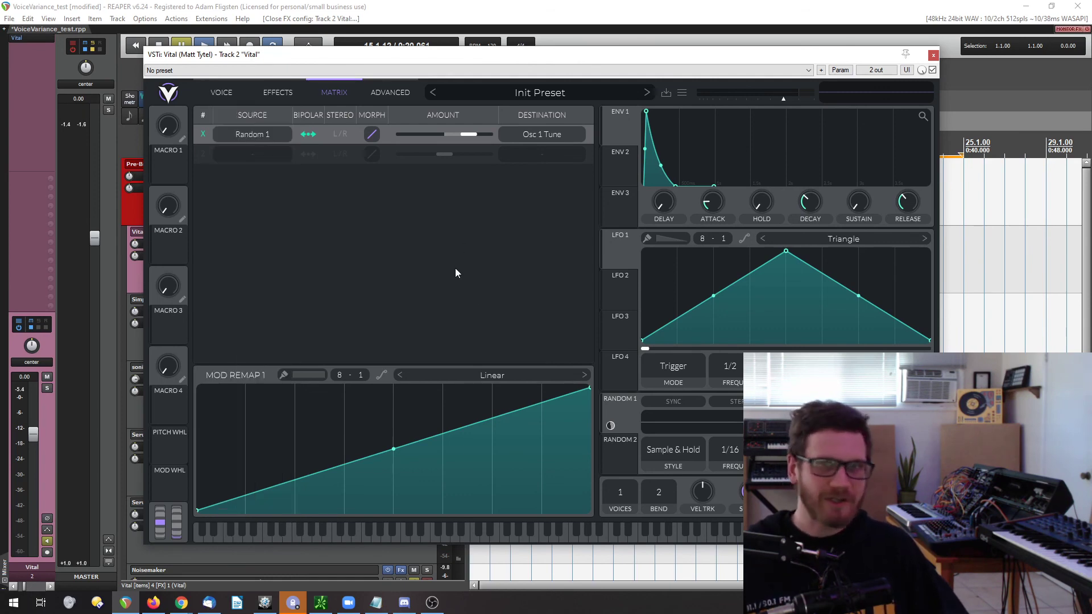
Close Vital, flick to Chrome's article and back, and dismiss the browser previews to stay in REAPER.
left_click(933, 55)
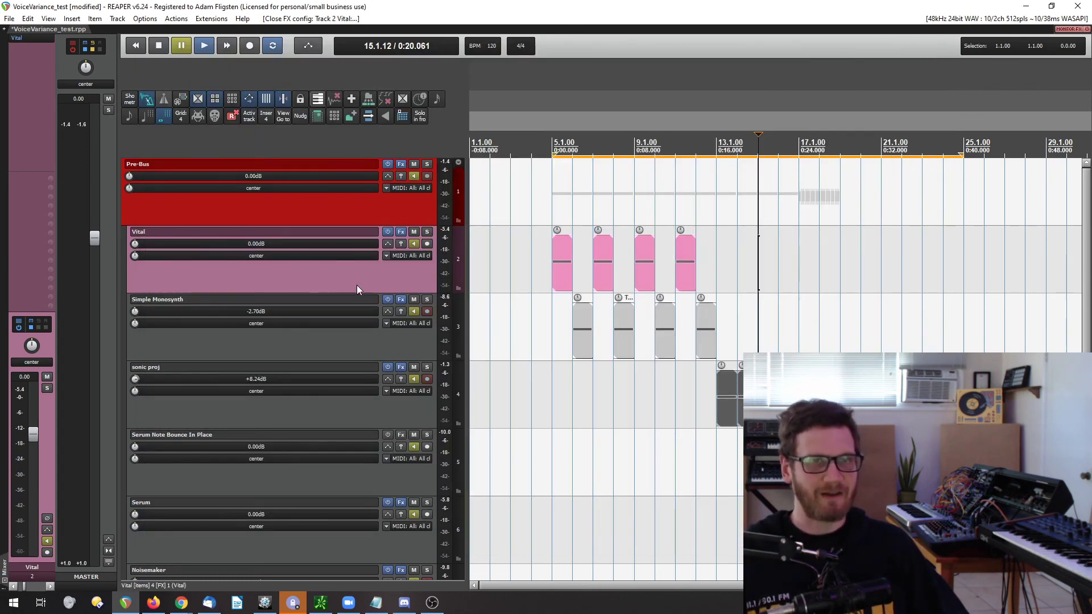
mouse_move(181, 602)
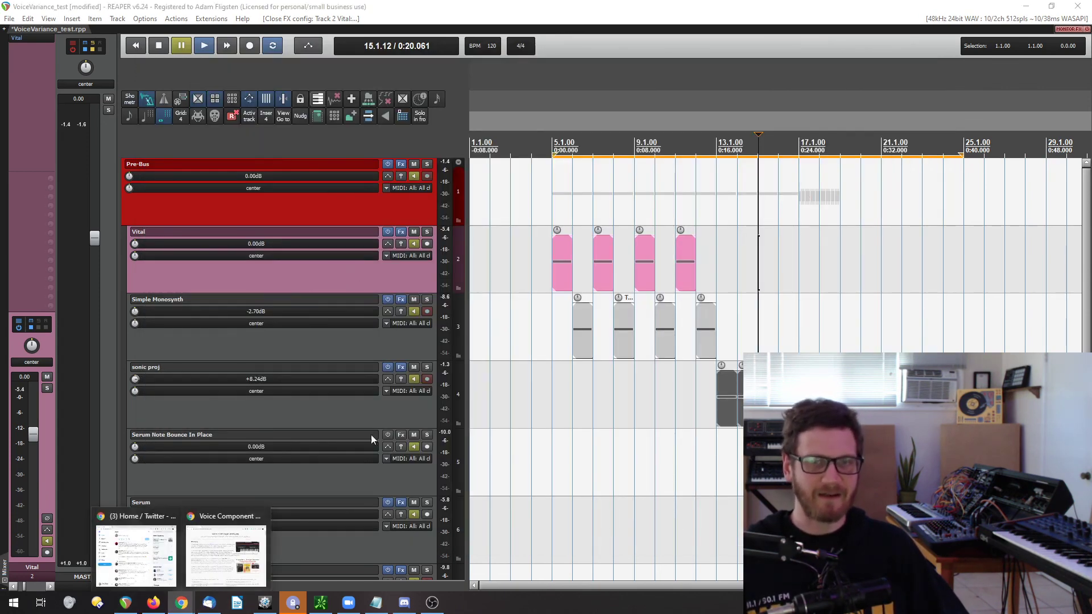
left_click(206, 539)
key("alt+Tab")
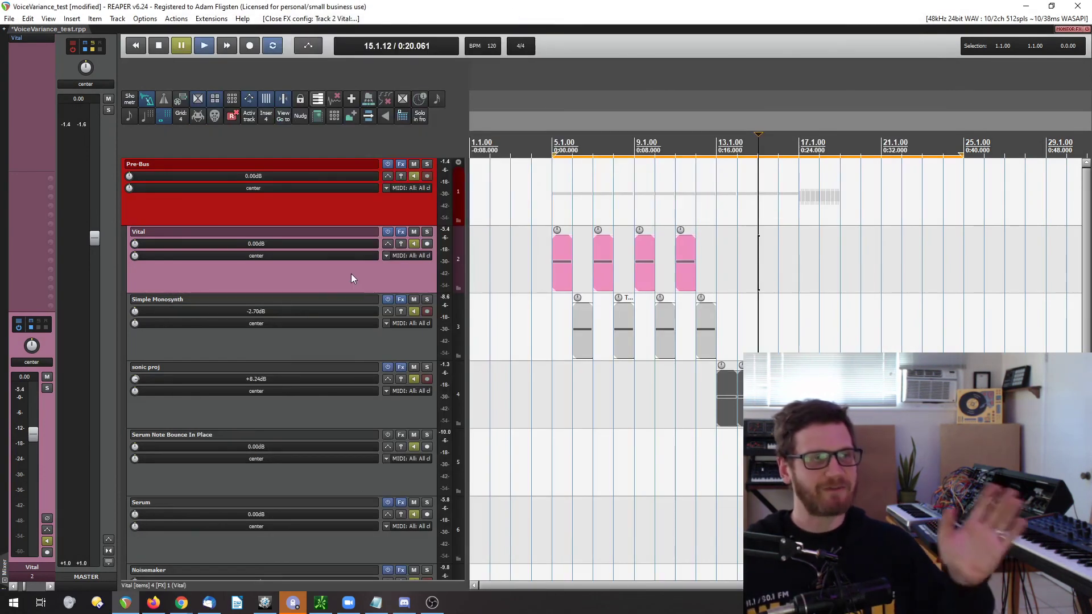
left_click(181, 602)
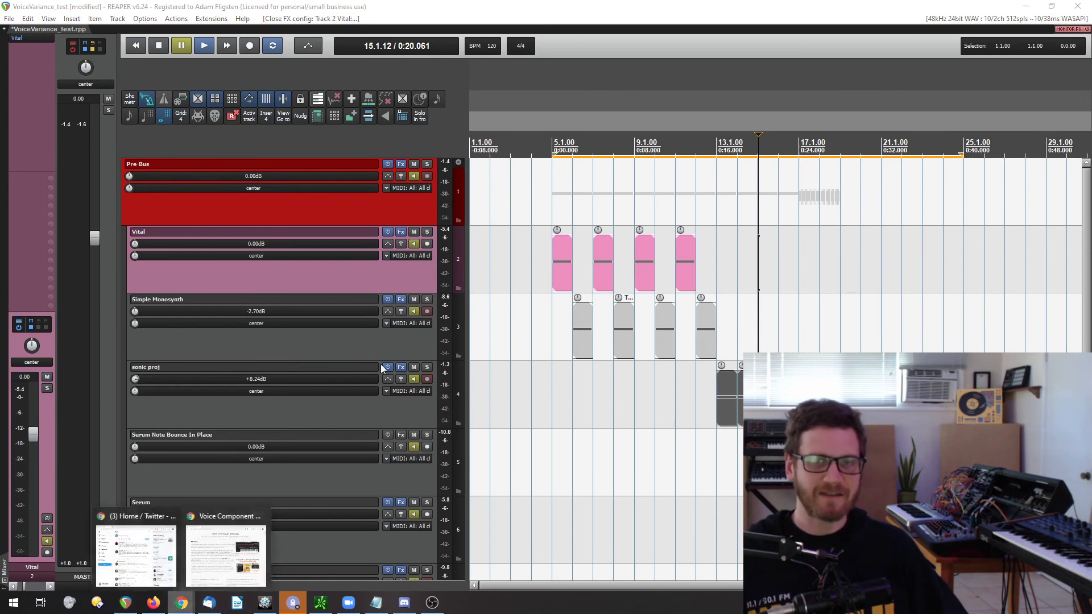
left_click(341, 286)
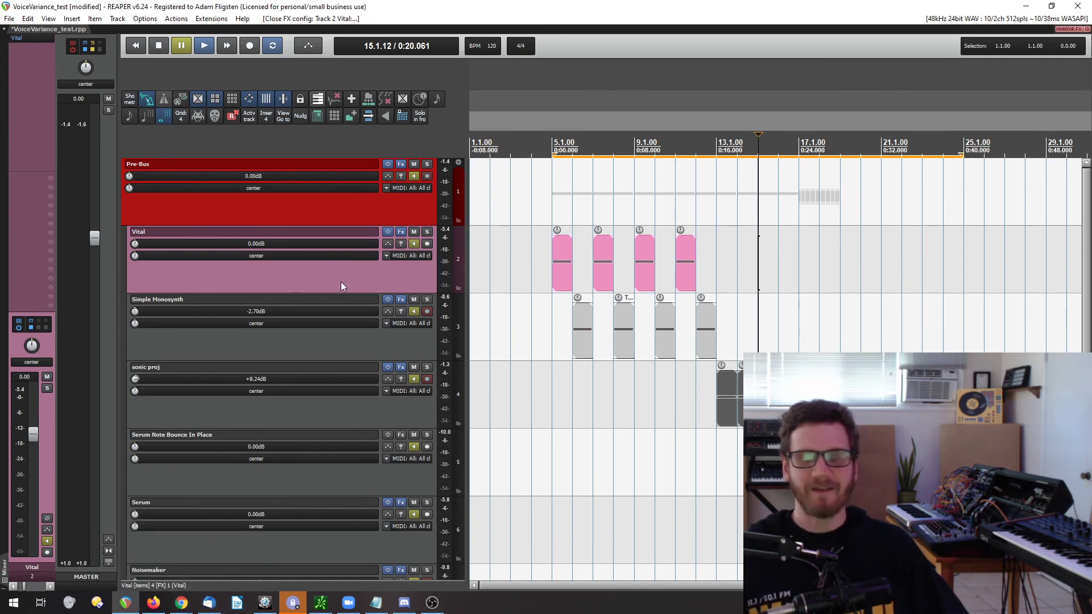